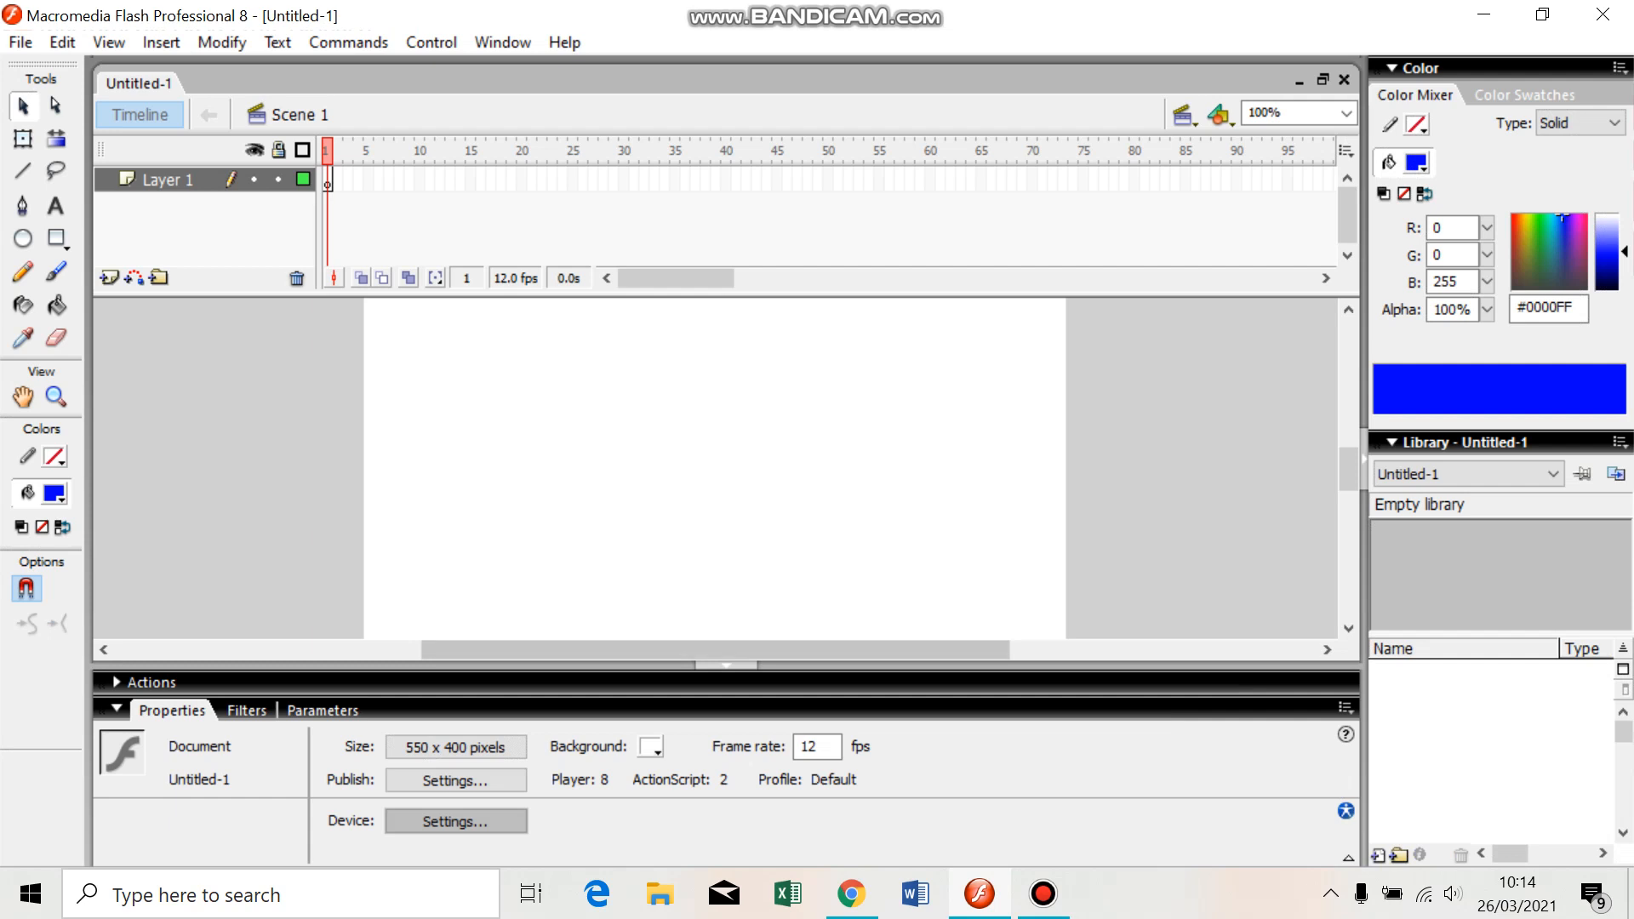
Draw a blue circle without an outline near the left edge of the stage, in frame 1 of Layer 1
click(726, 665)
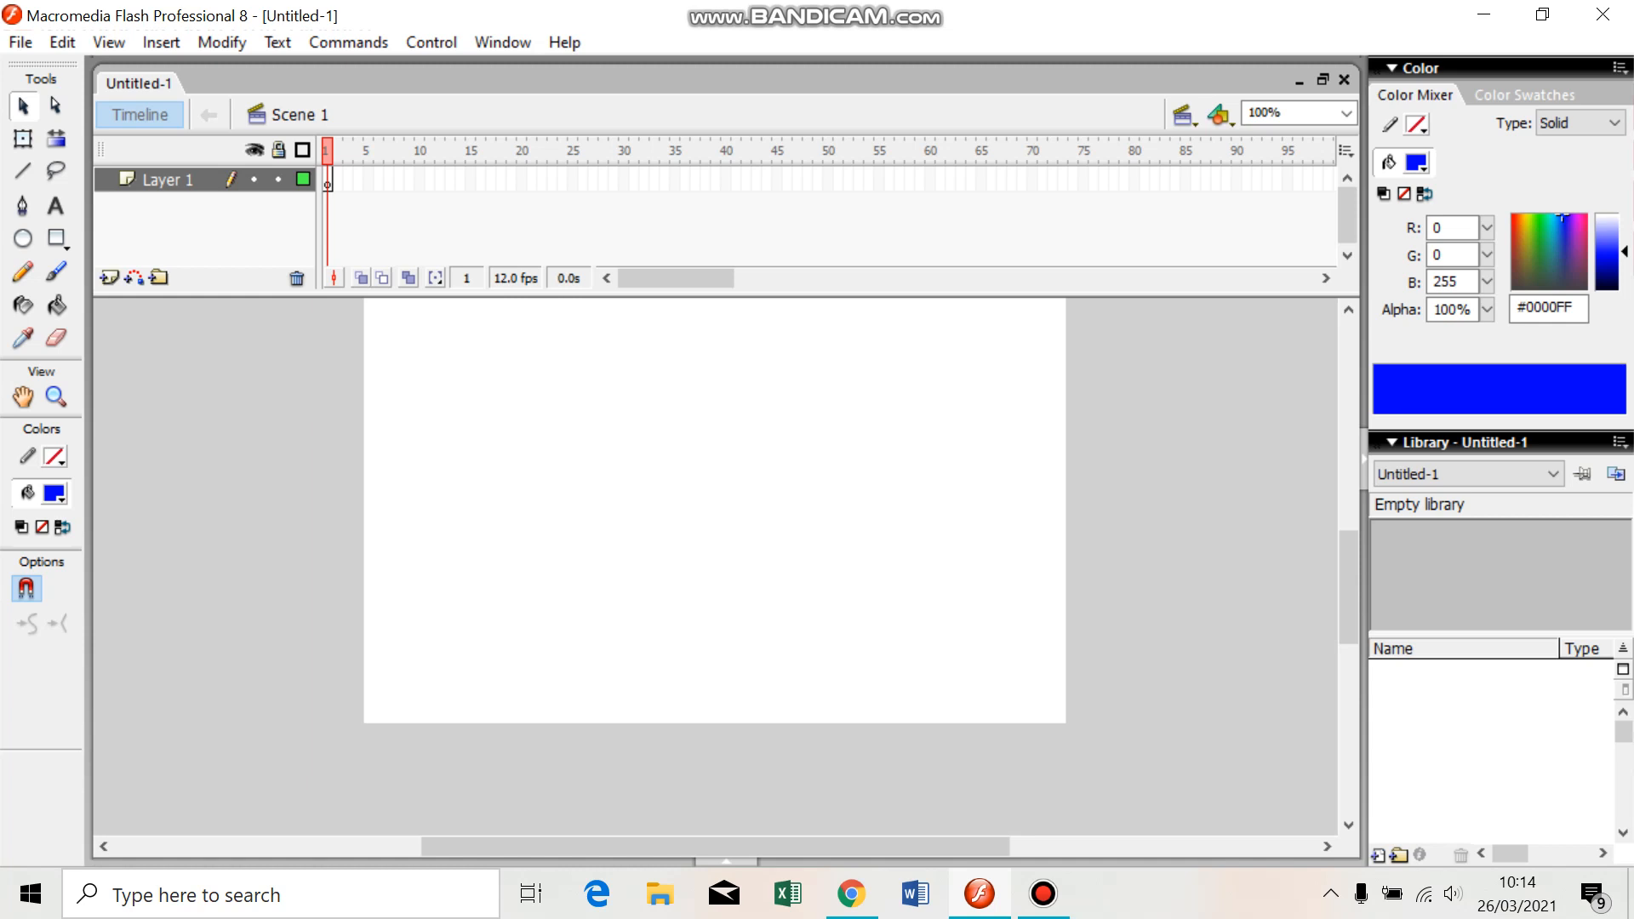
click(1348, 309)
click(1348, 310)
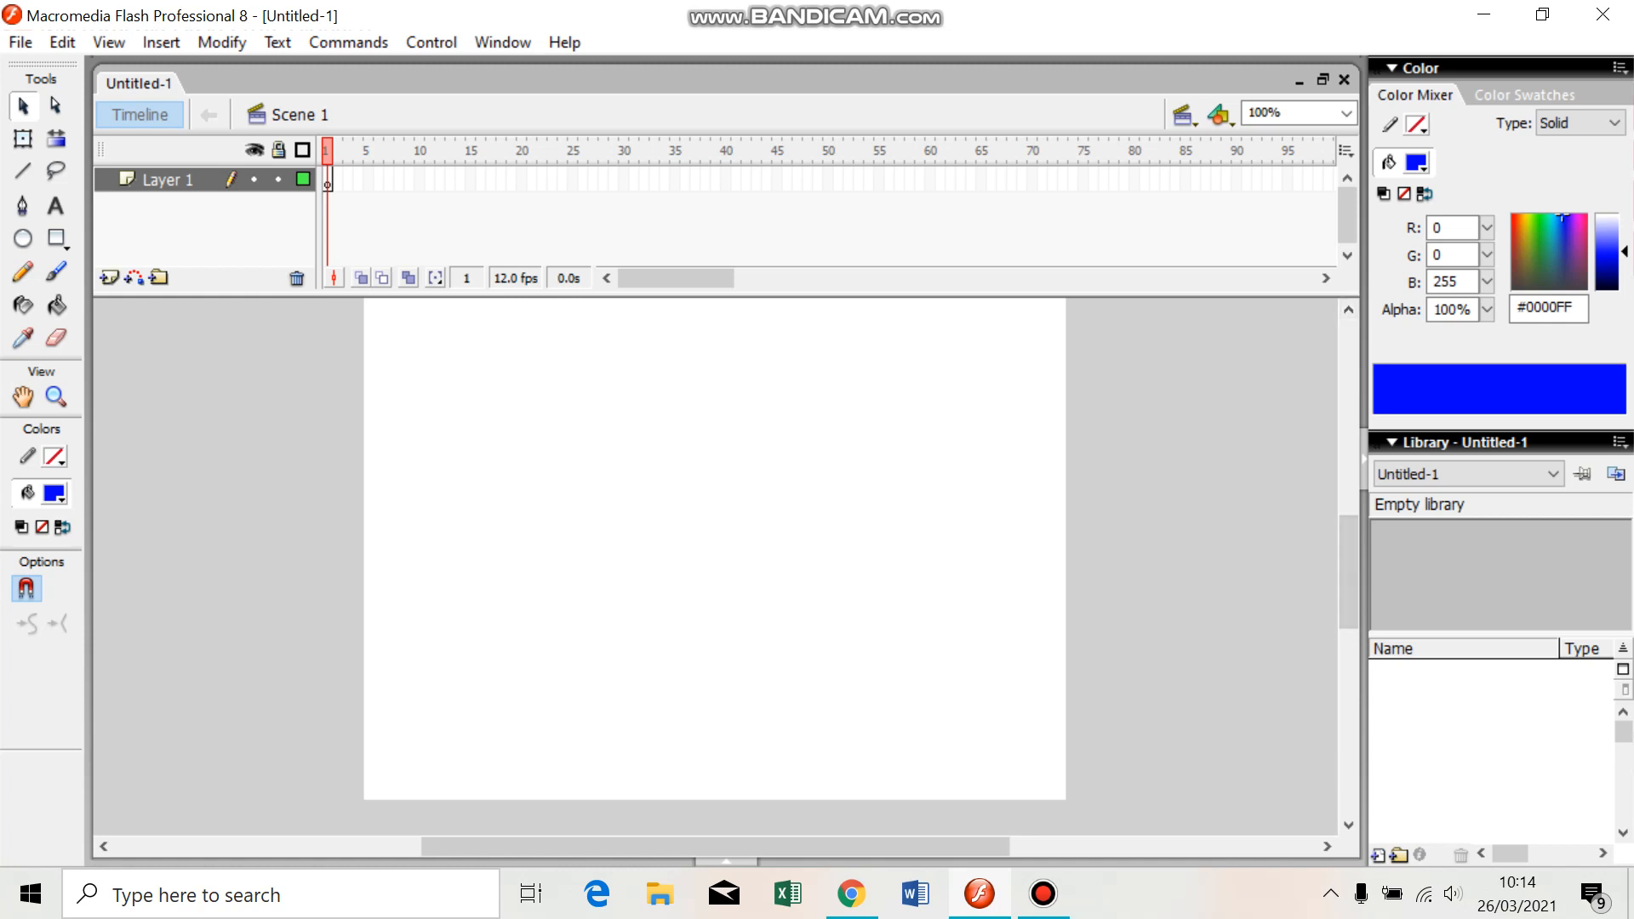
click(23, 238)
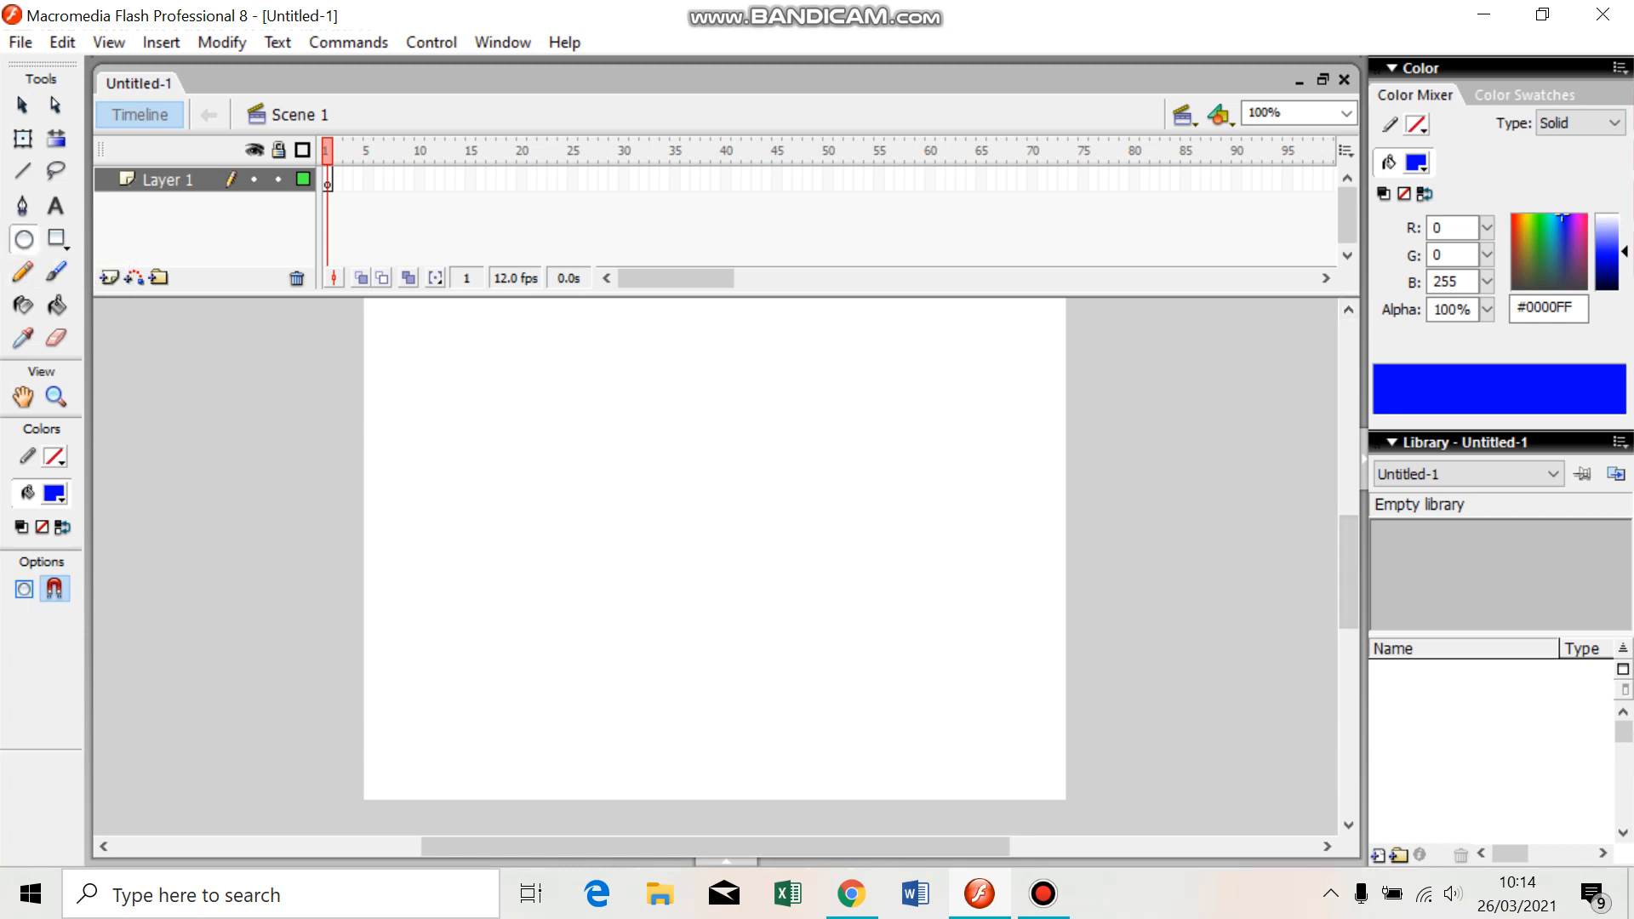
drag(394, 418, 476, 499)
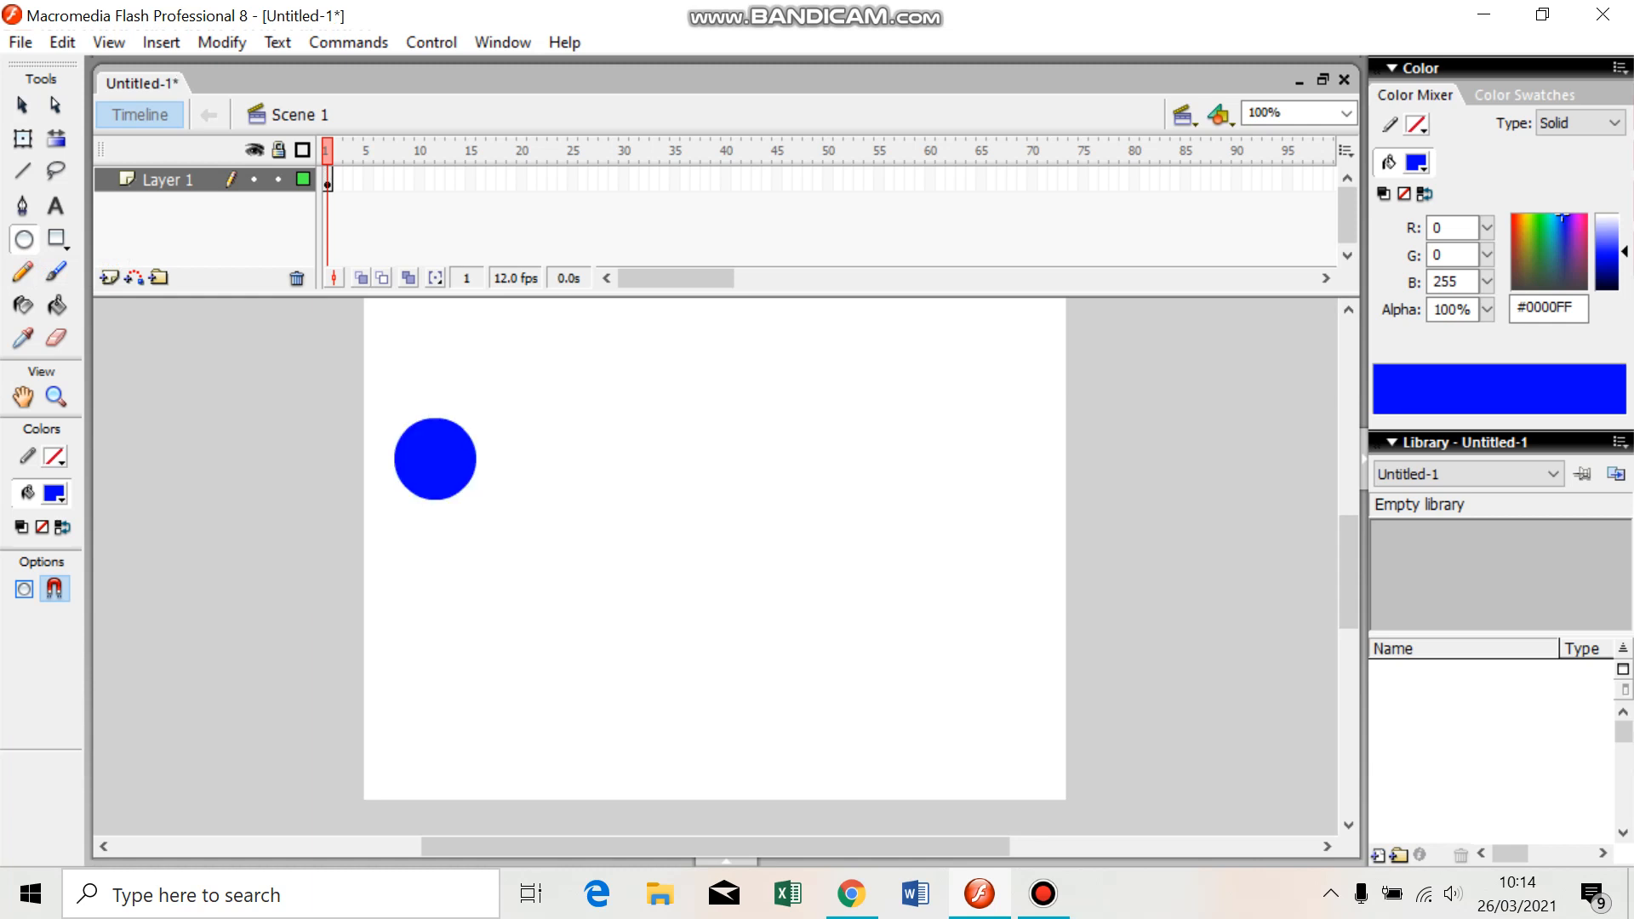
Convert the blue circle into a movie clip symbol with centred registration, keeping the default name
key(v)
key(ctrl+a)
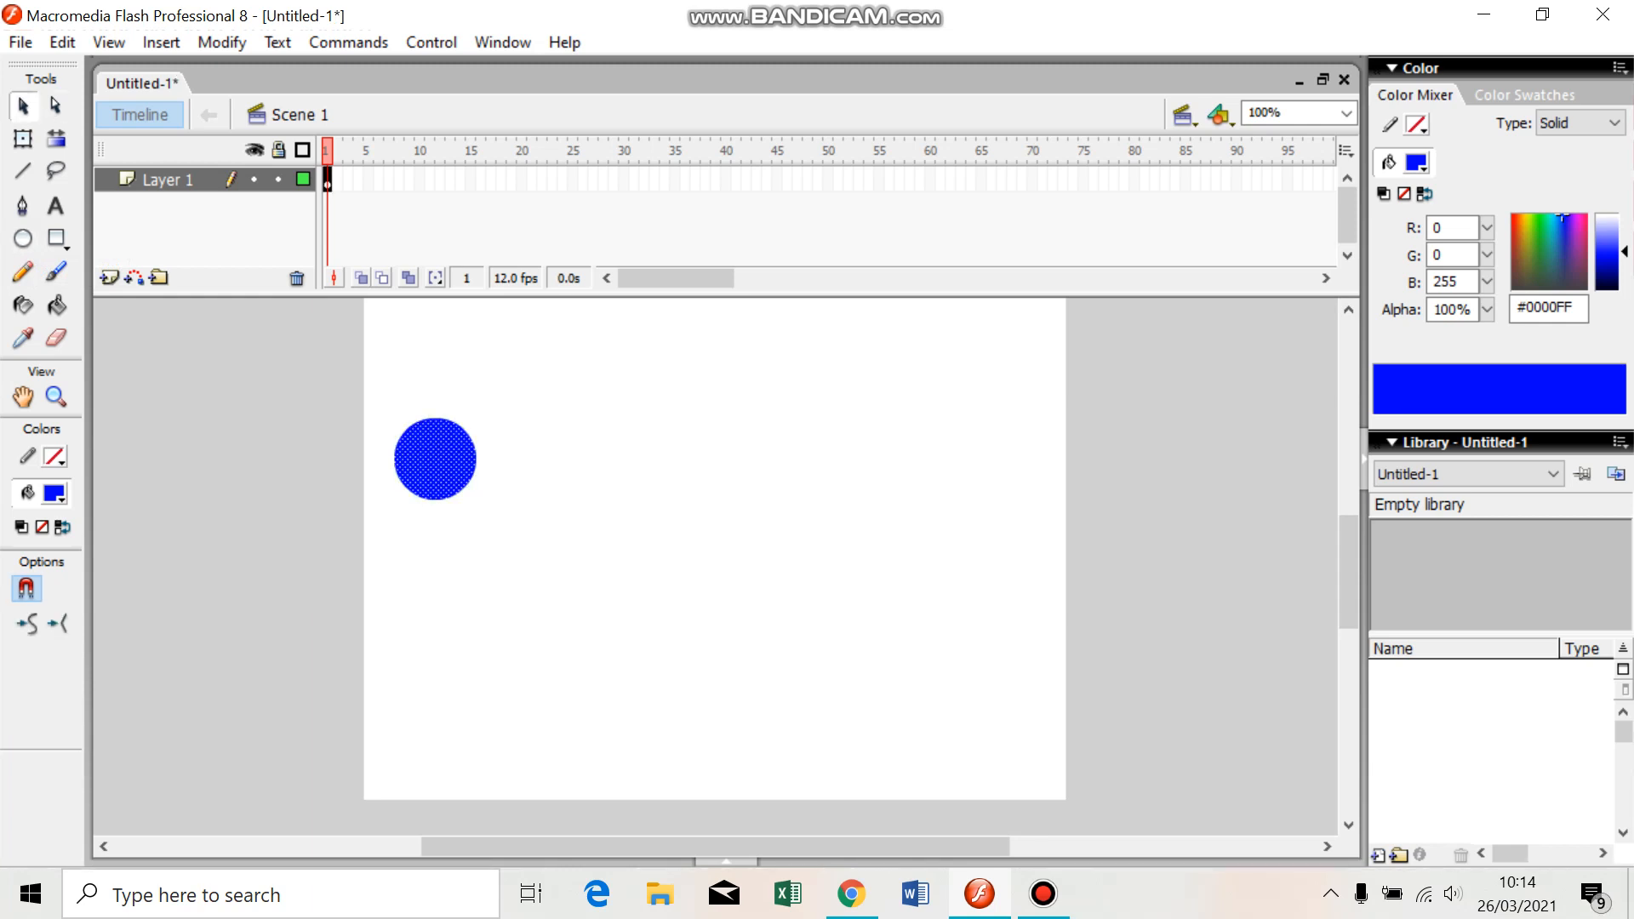
right_click(431, 447)
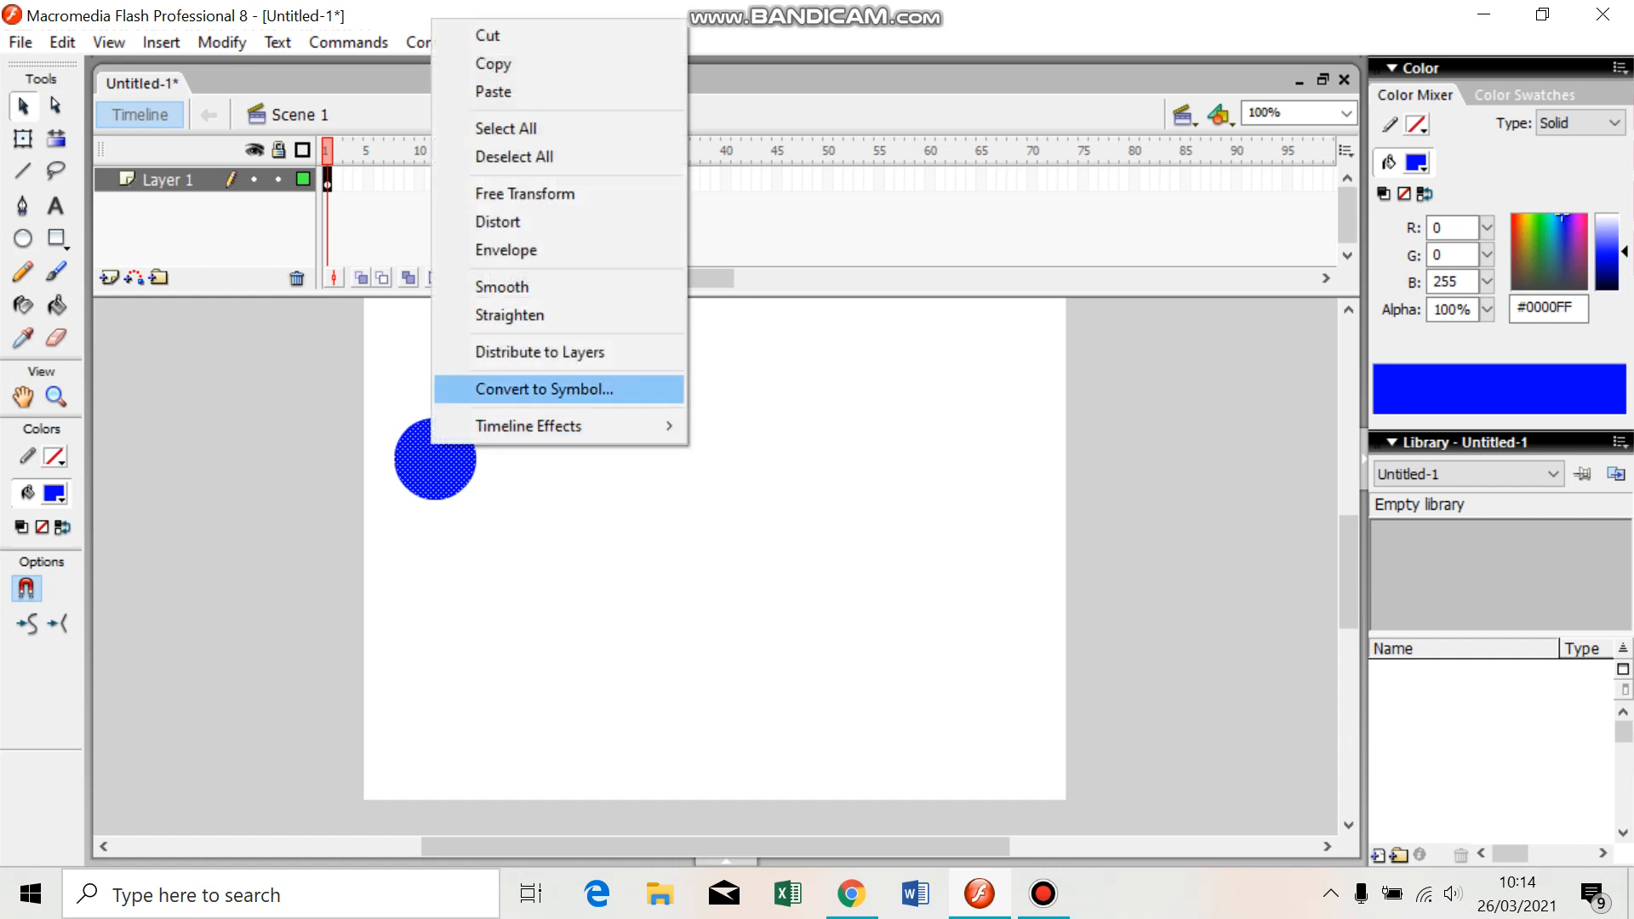
click(527, 389)
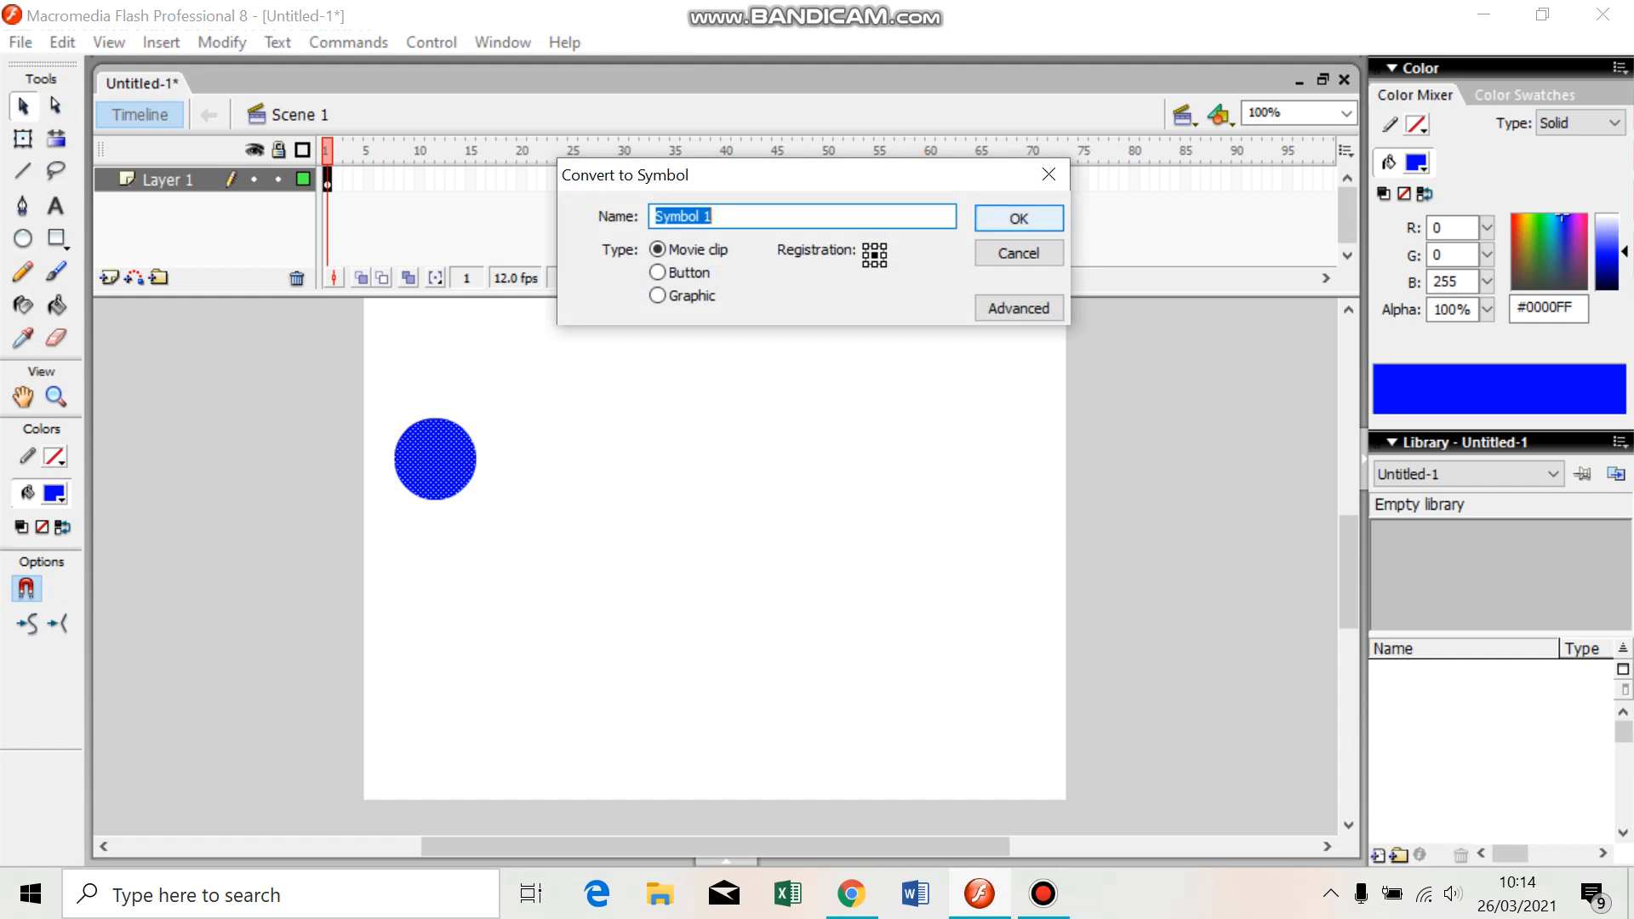
key(Return)
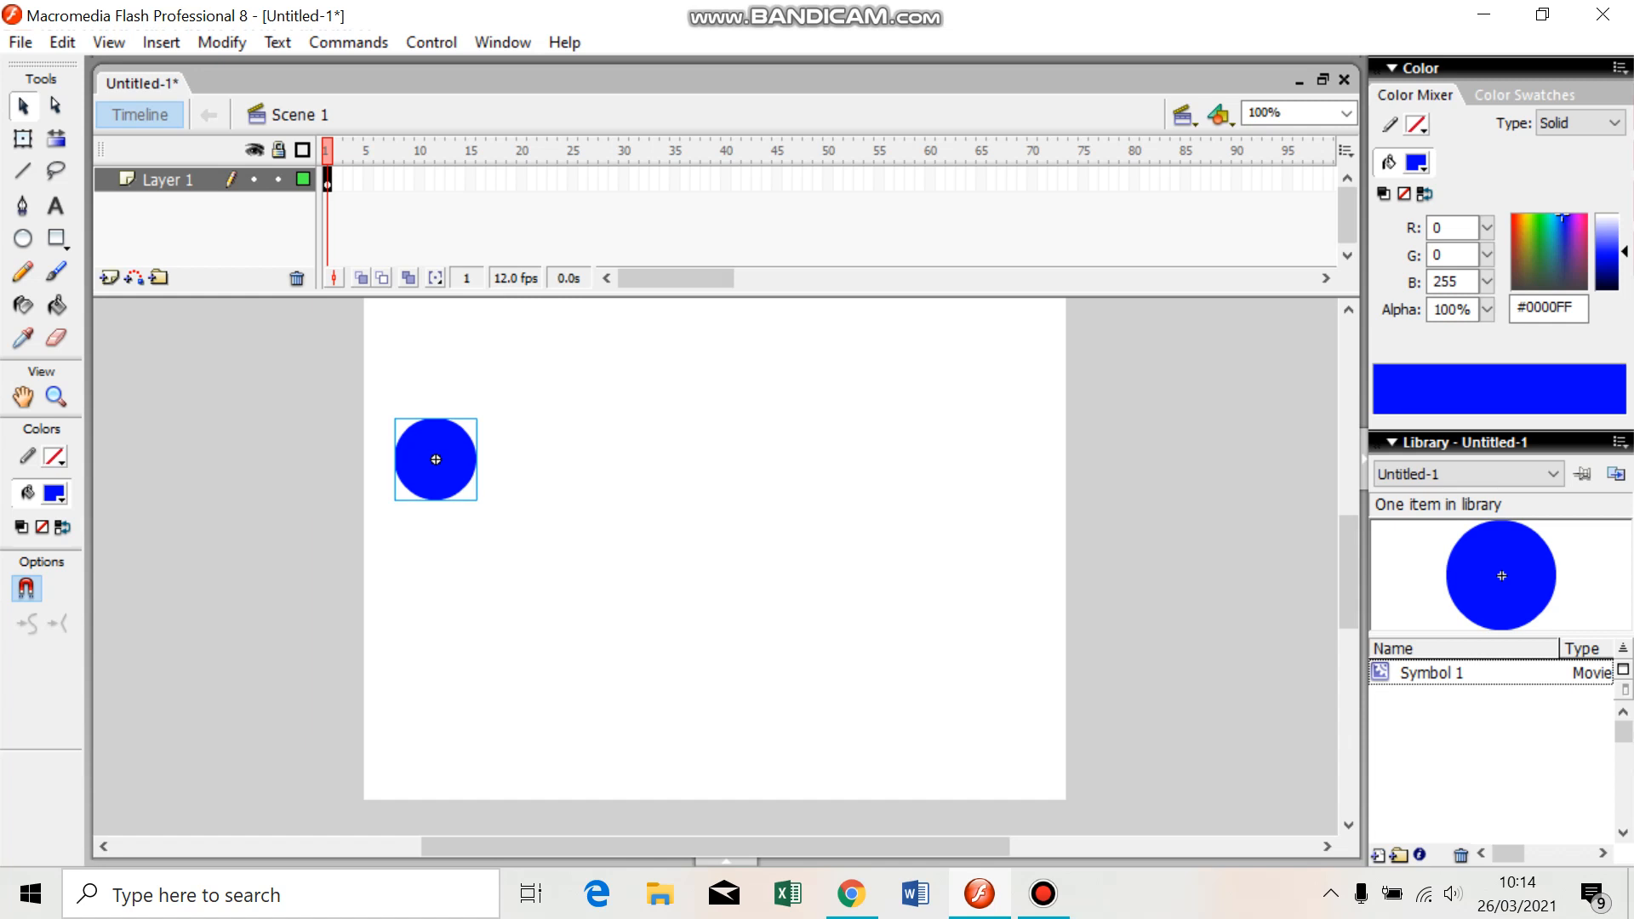
Add a motion guide to Layer 1 and draw a wavy Pencil path on it from just above the circle to beyond the stage's right edge
right_click(158, 181)
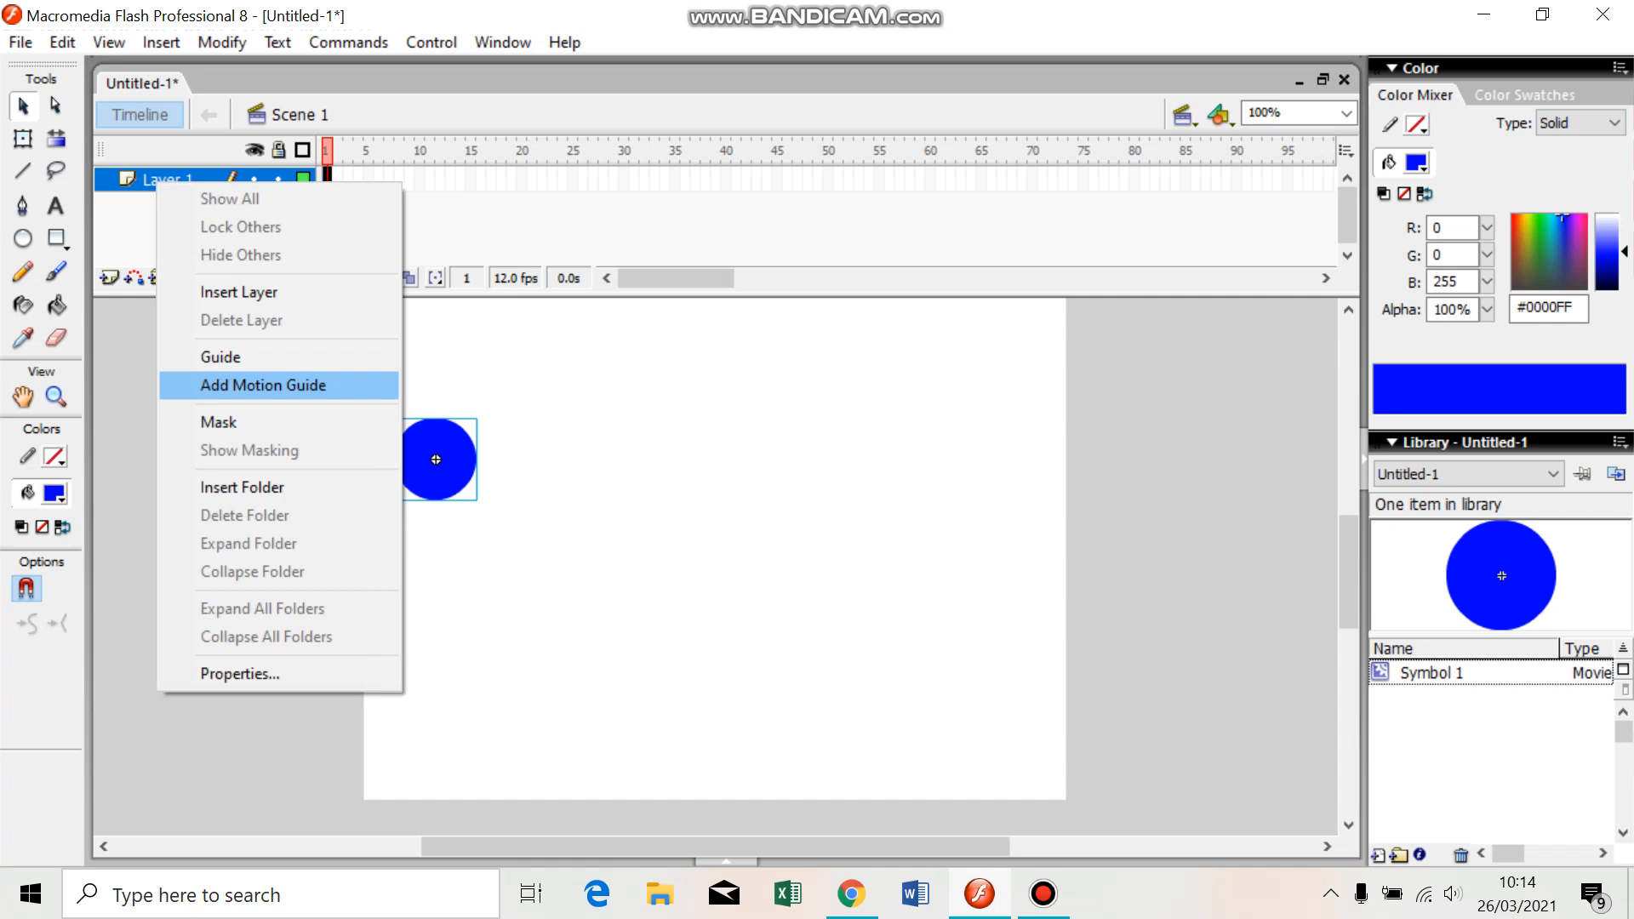
click(263, 384)
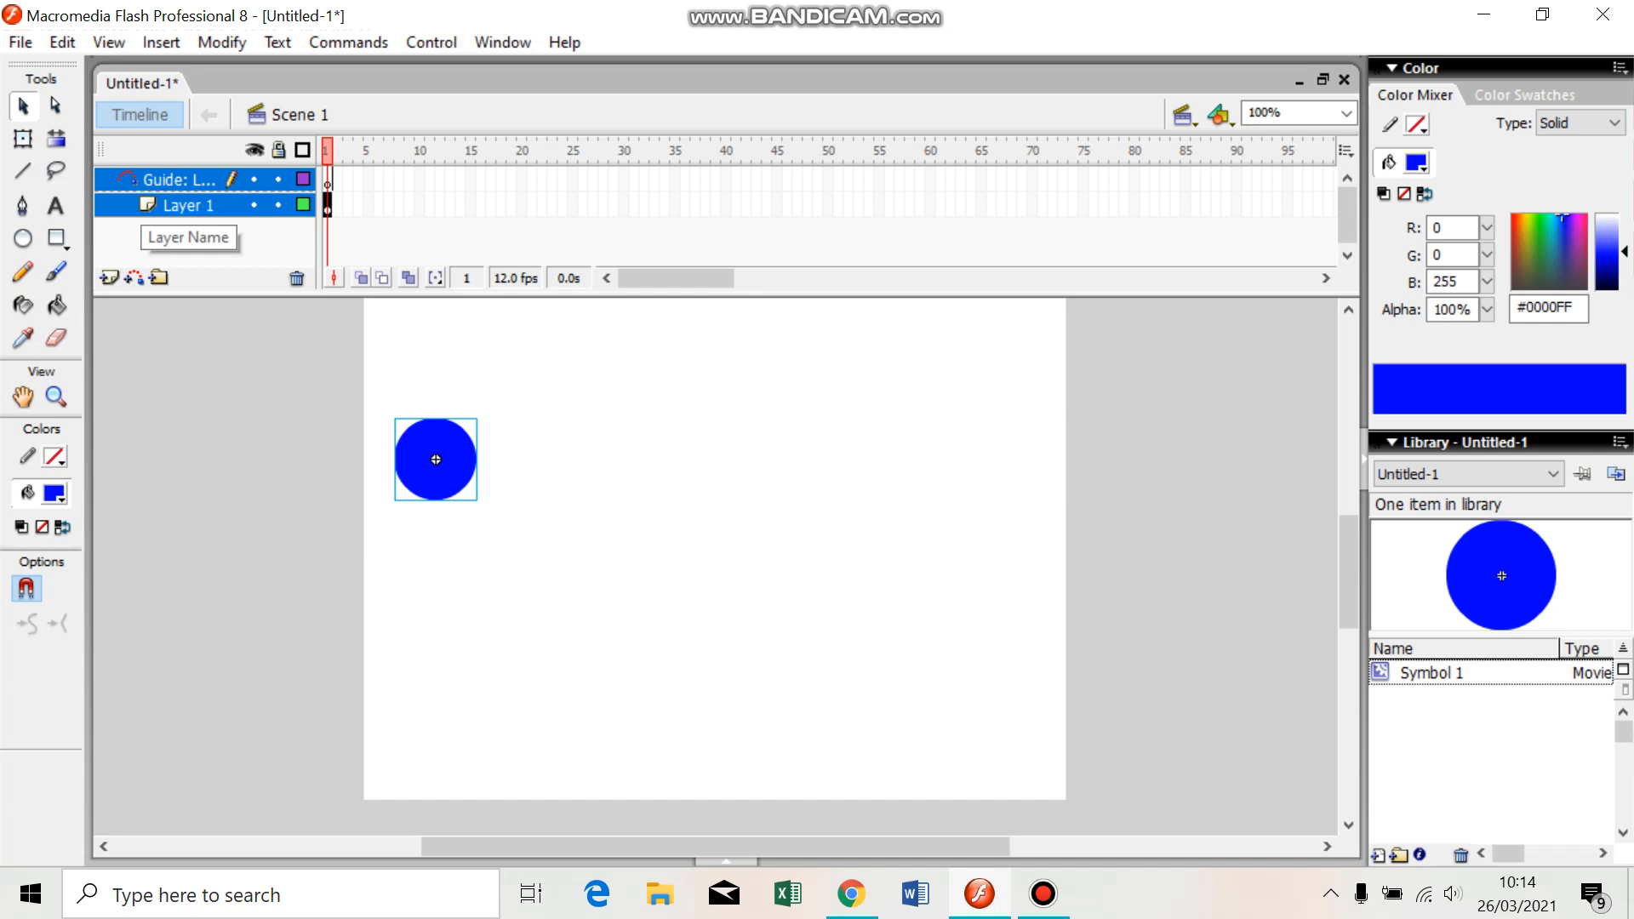
click(156, 180)
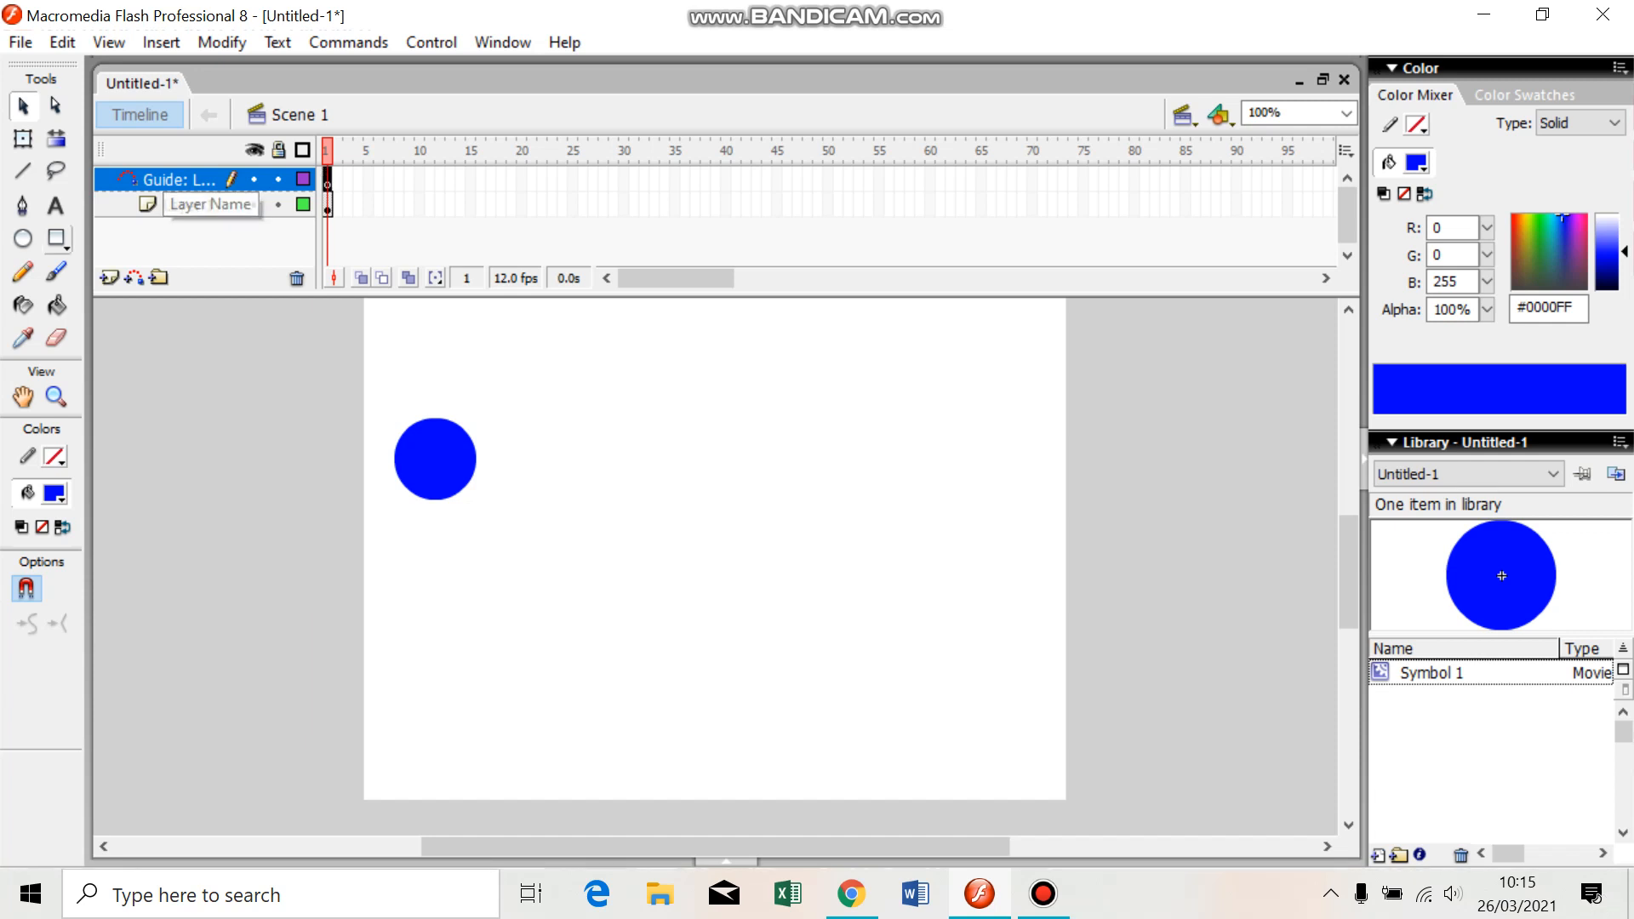
click(23, 272)
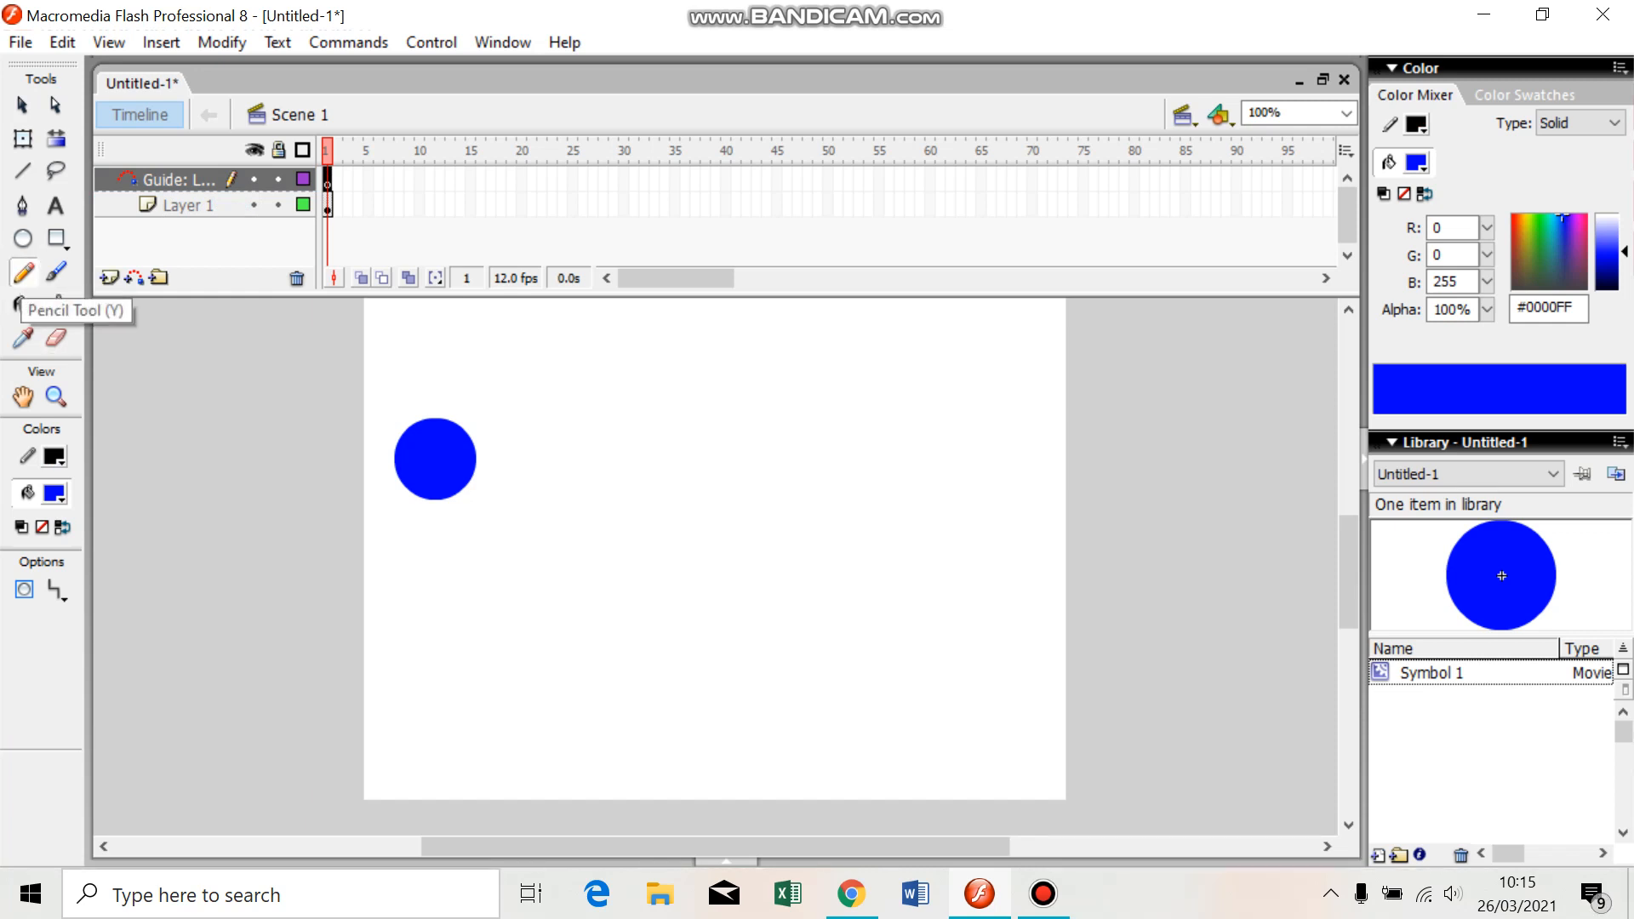
mouse_move(433, 404)
mouse_down()
mouse_move(458, 359)
mouse_move(548, 317)
mouse_move(620, 355)
mouse_move(722, 481)
mouse_move(754, 503)
mouse_move(806, 502)
mouse_move(957, 411)
mouse_move(1264, 399)
mouse_up()
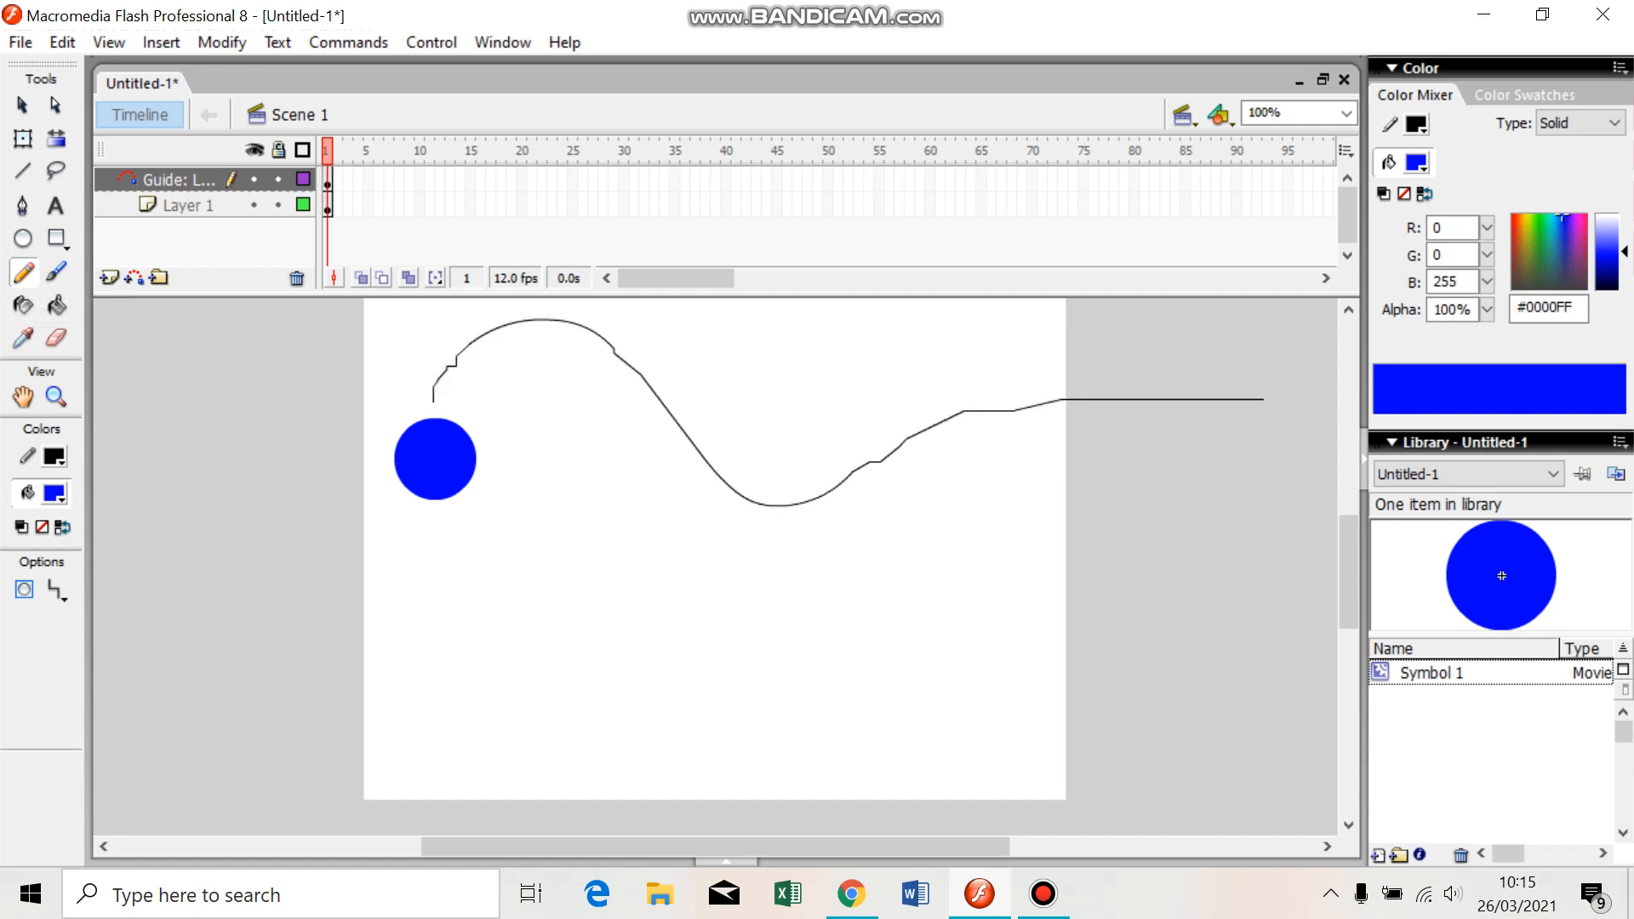
key(v)
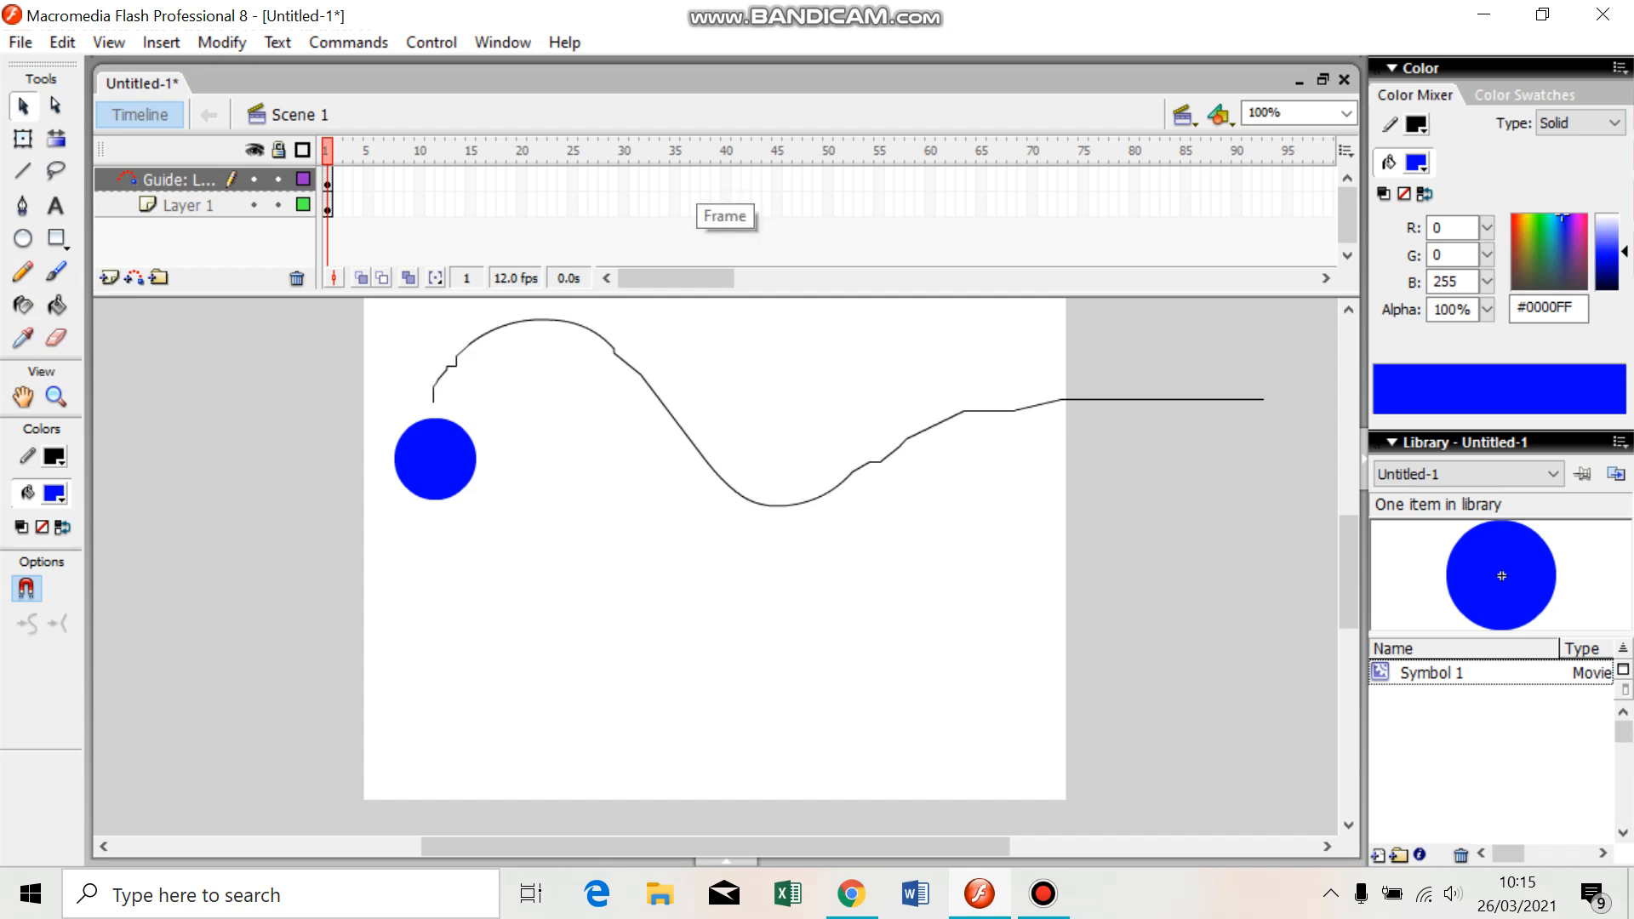
Extend the guide layer by inserting a frame at frame 40
click(725, 178)
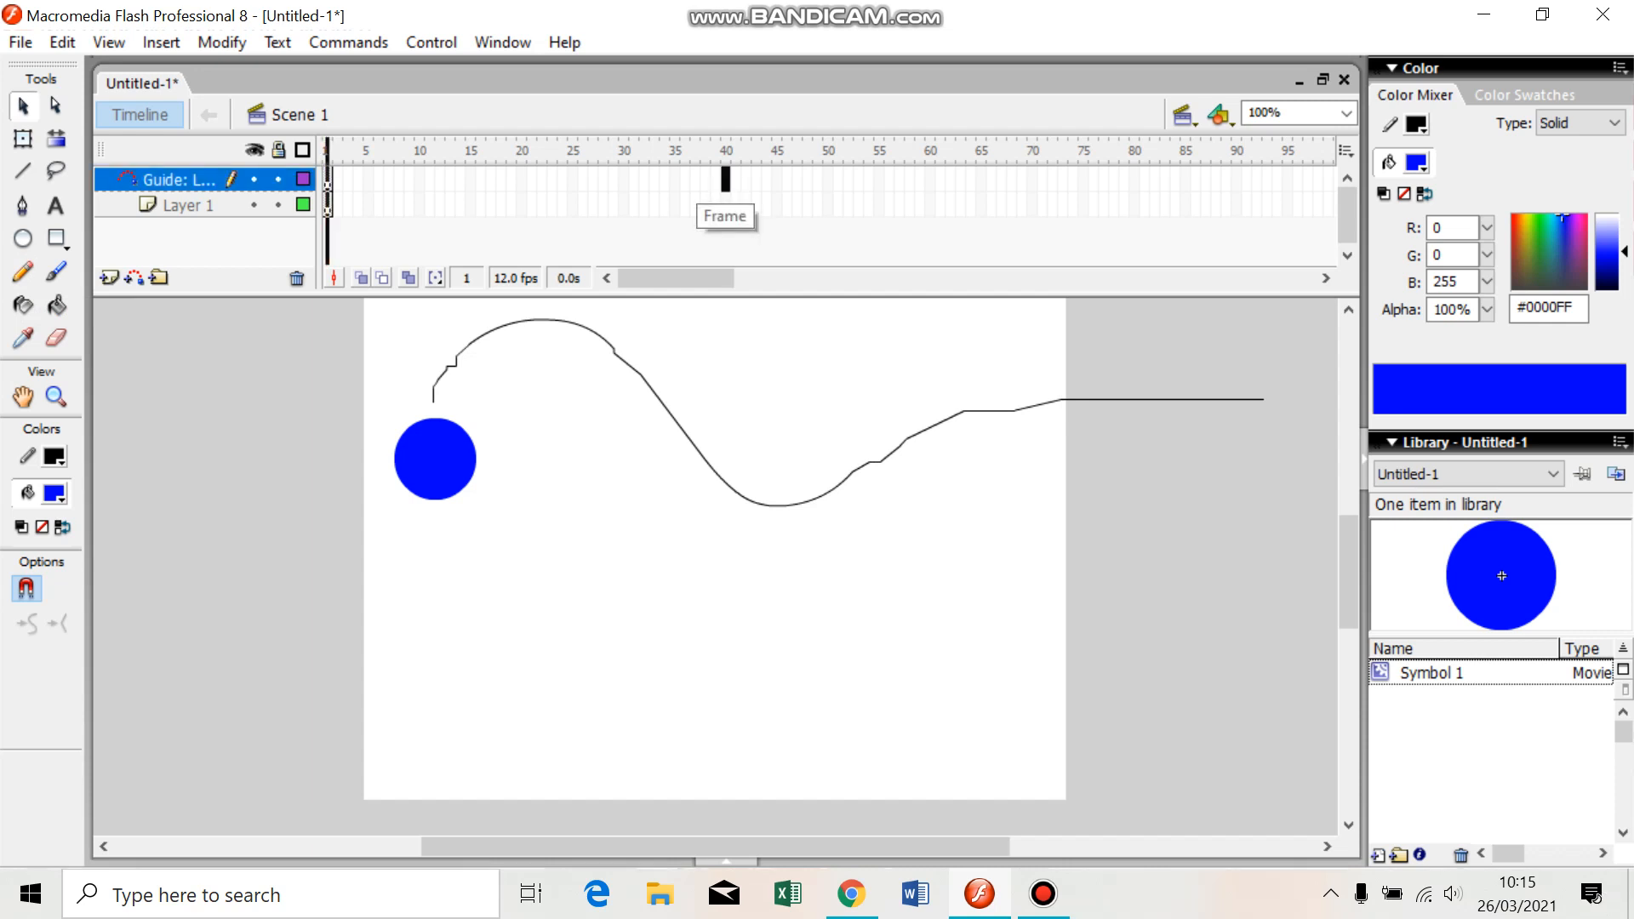
right_click(725, 179)
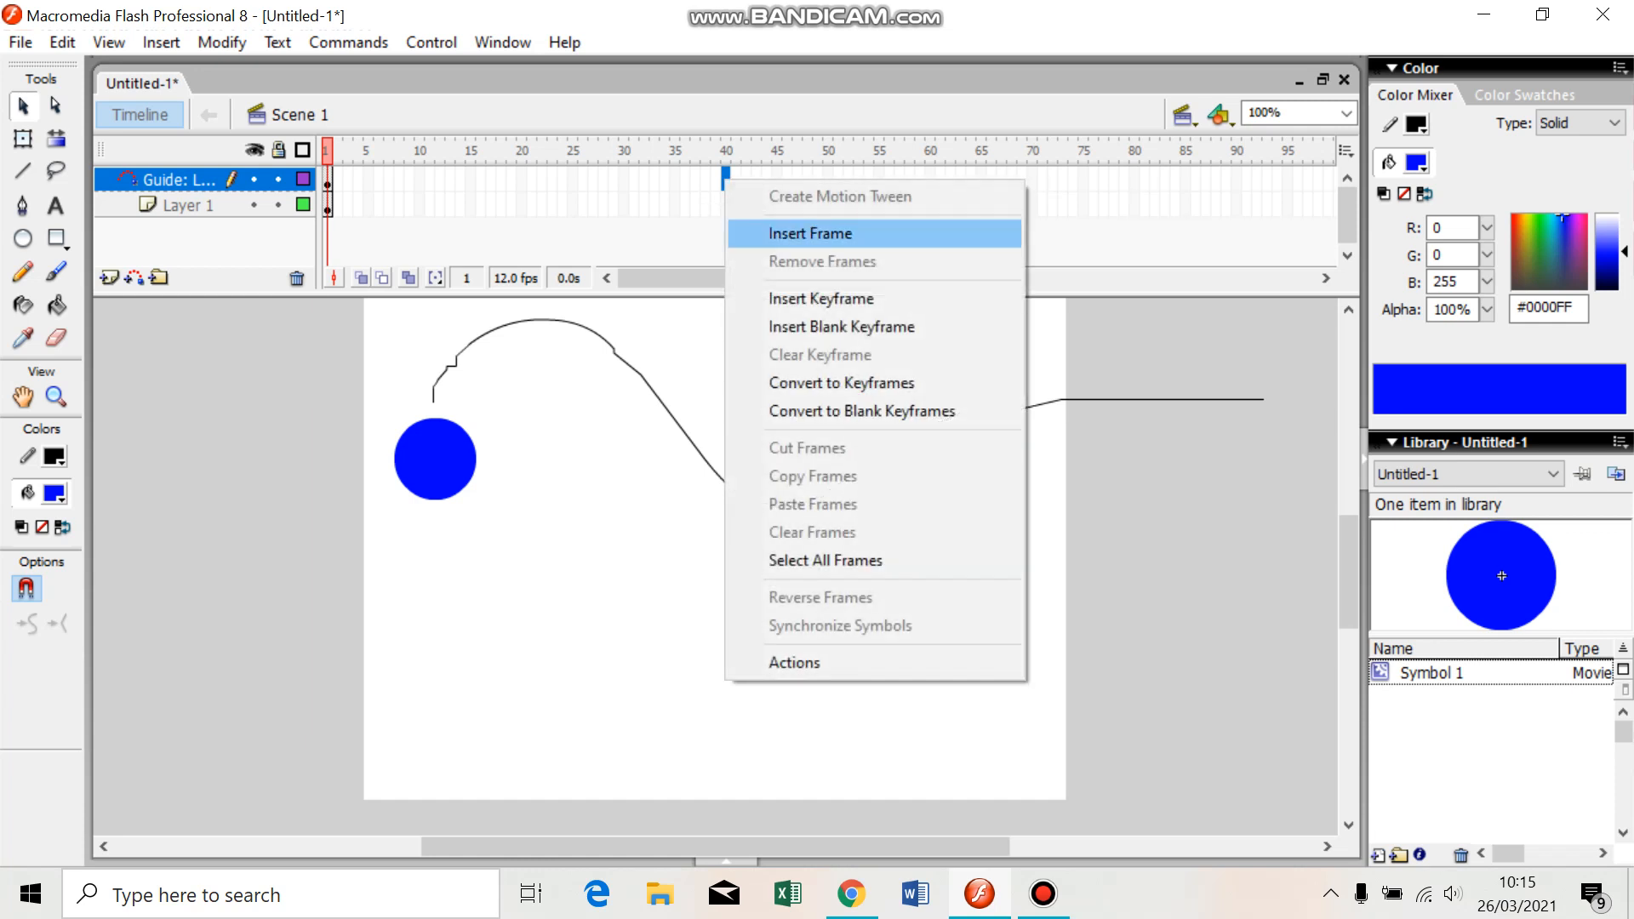
click(810, 233)
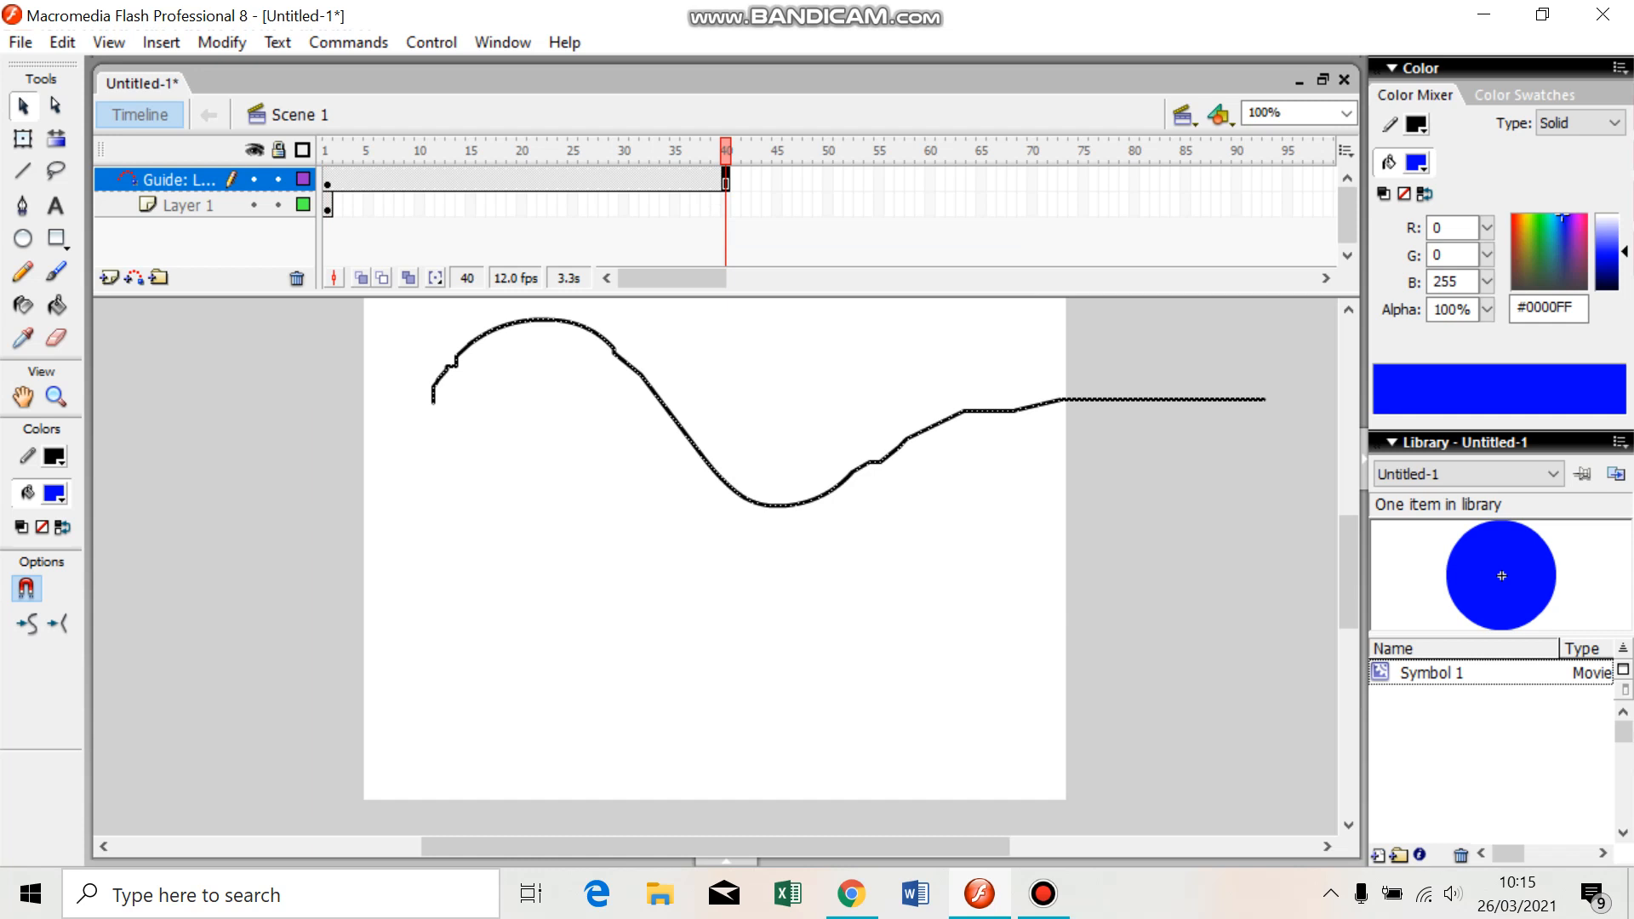
In frame 1 of Layer 1, align the circle's centre point exactly with the starting end of the guide path
click(328, 206)
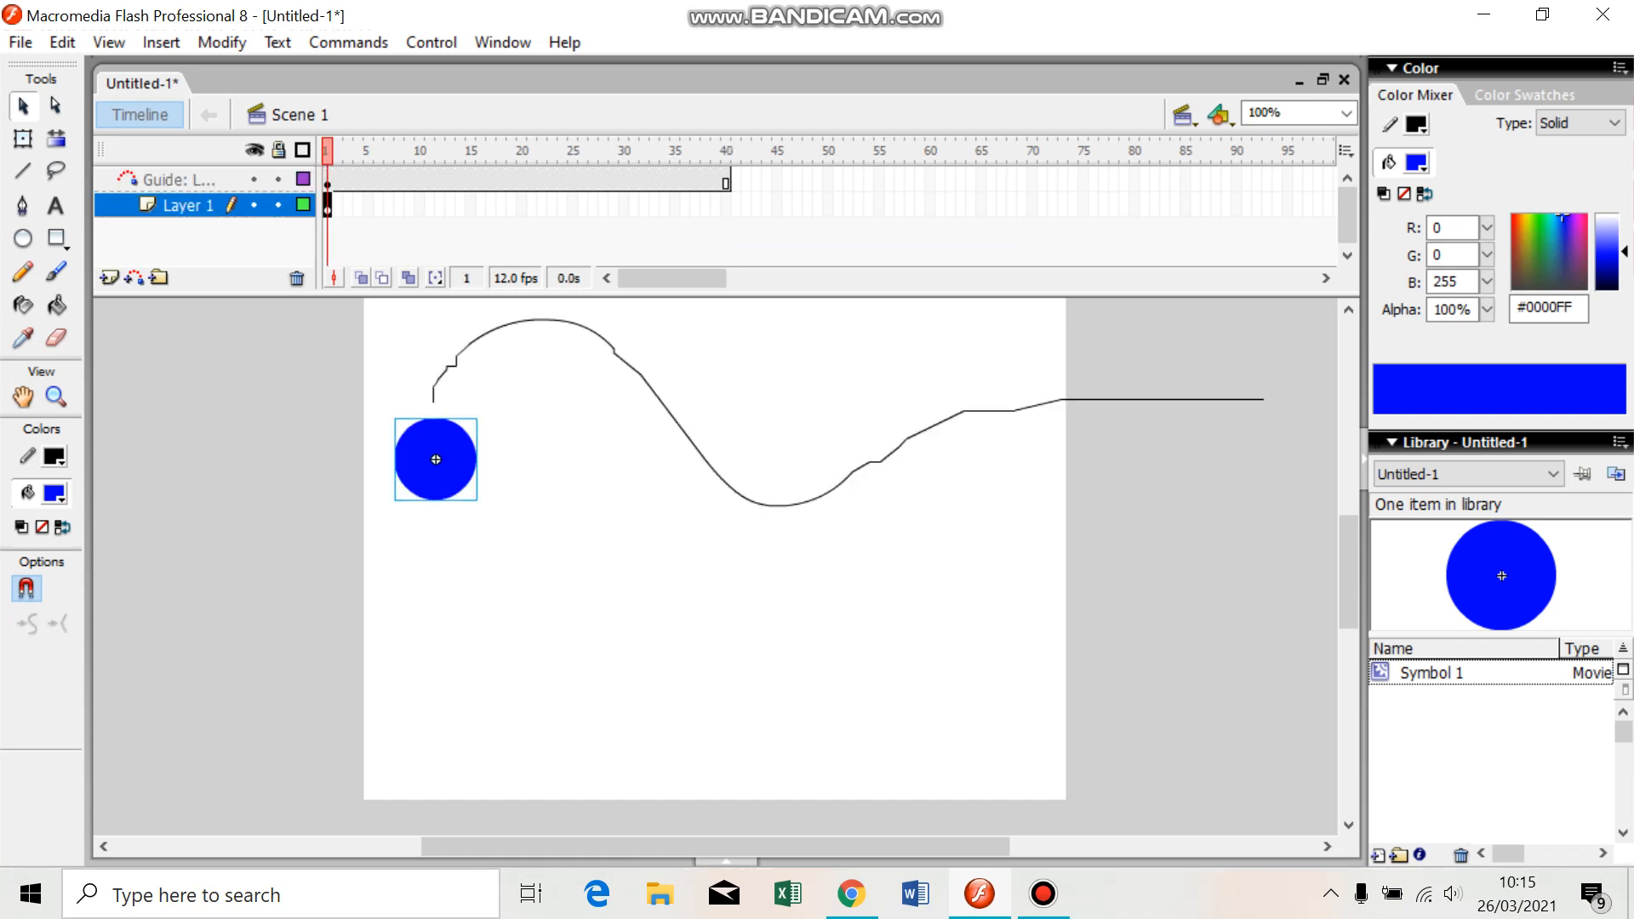
drag(436, 459, 458, 507)
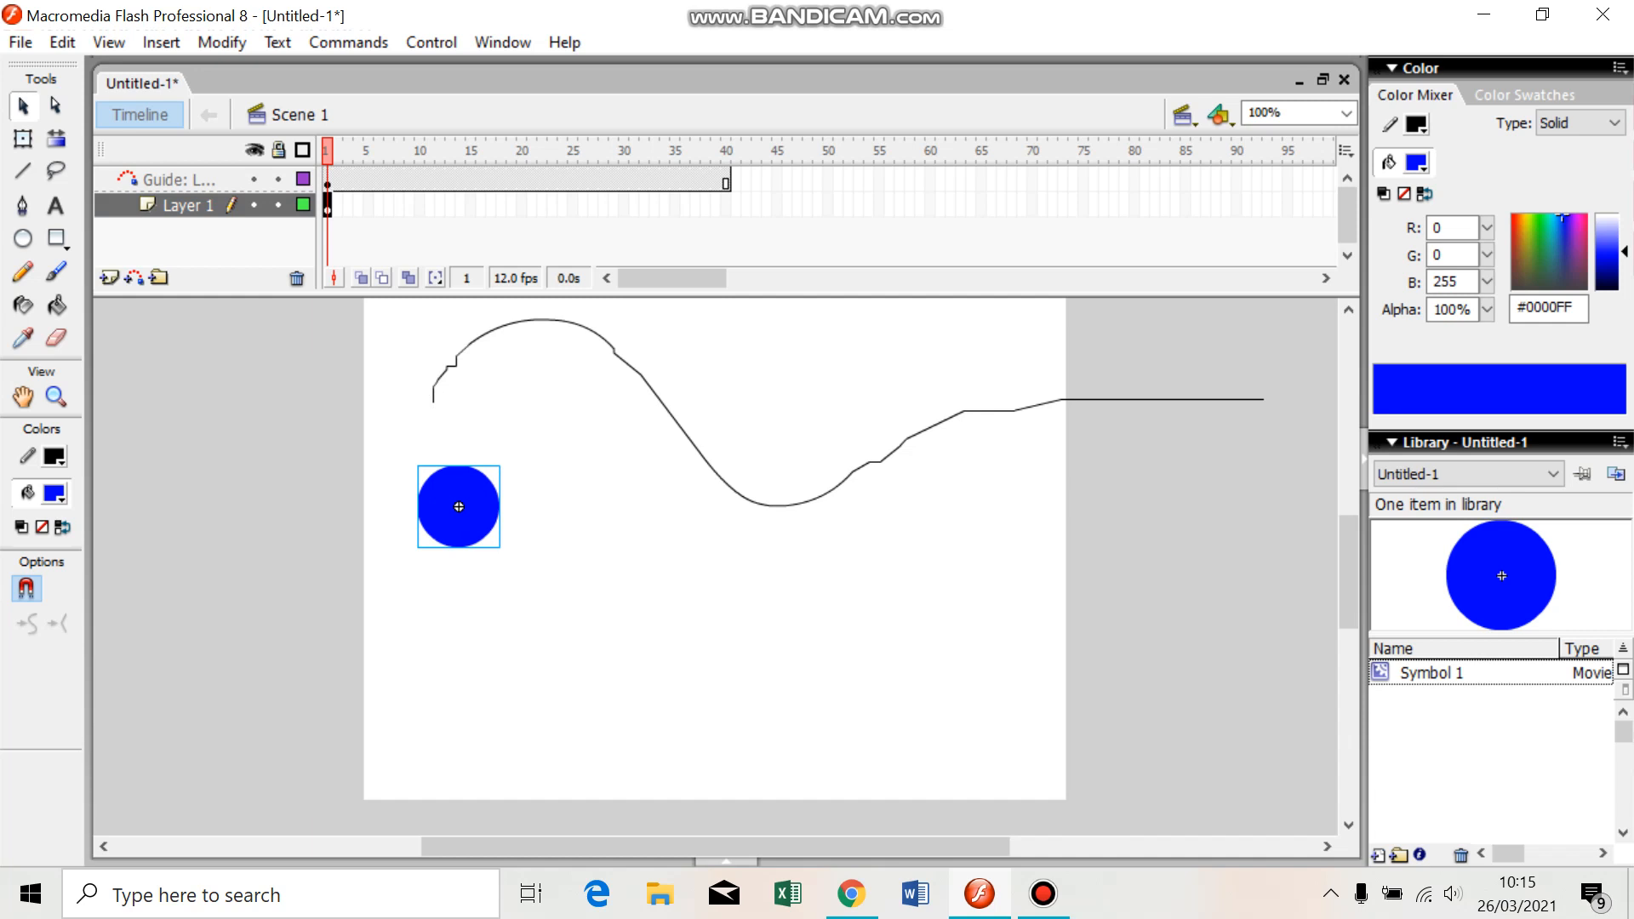
drag(459, 507, 433, 408)
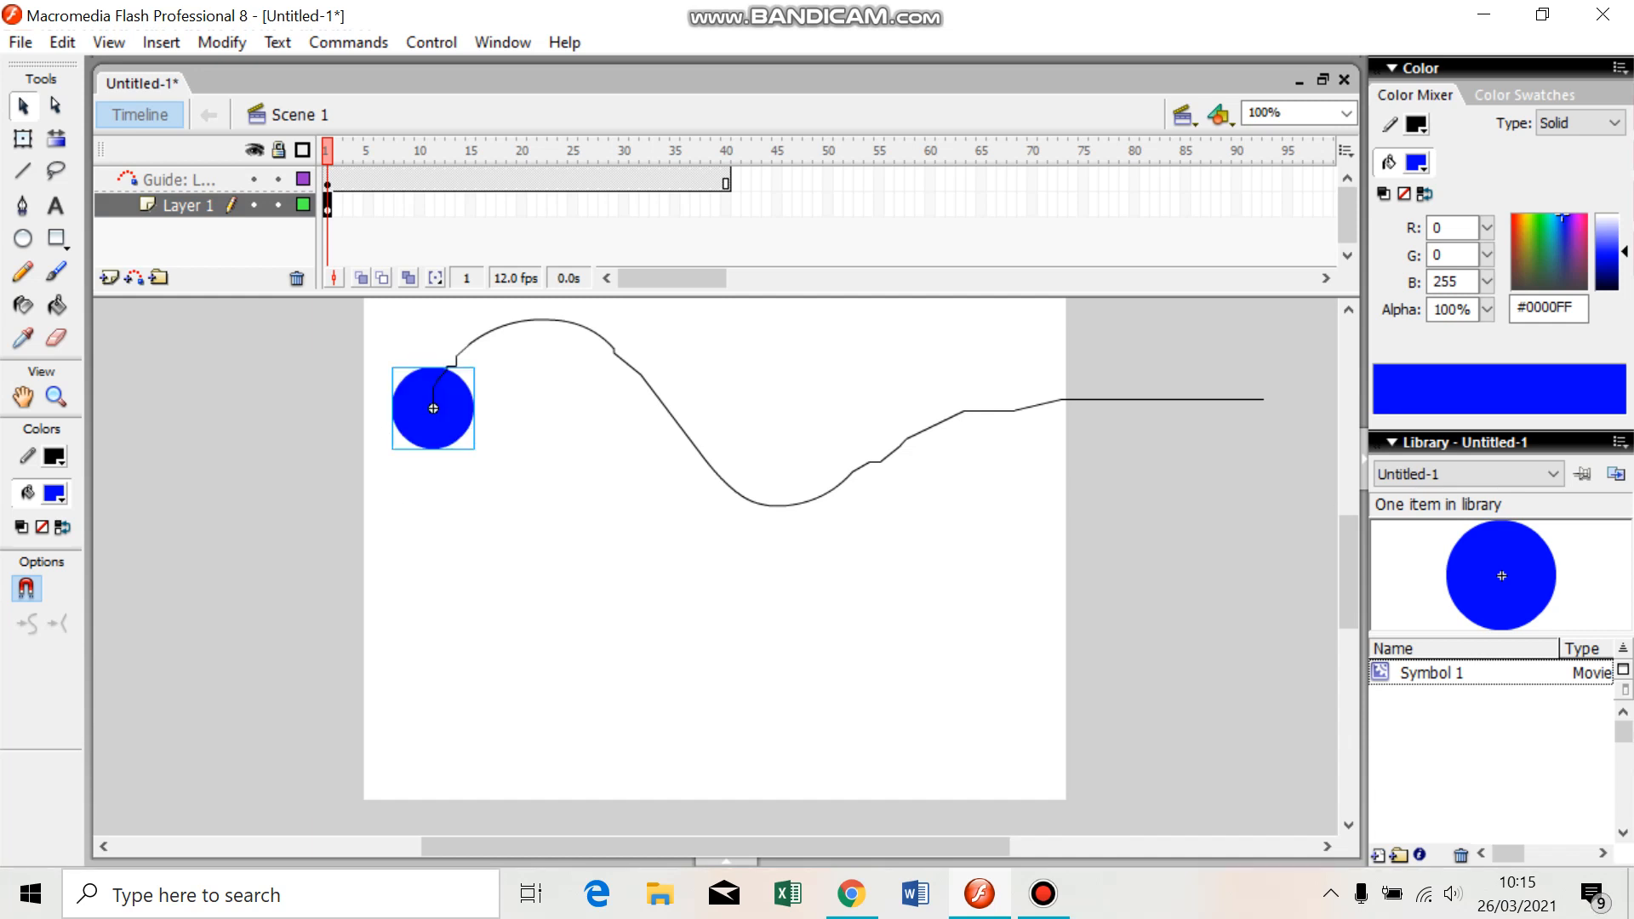
key(ctrl+=)
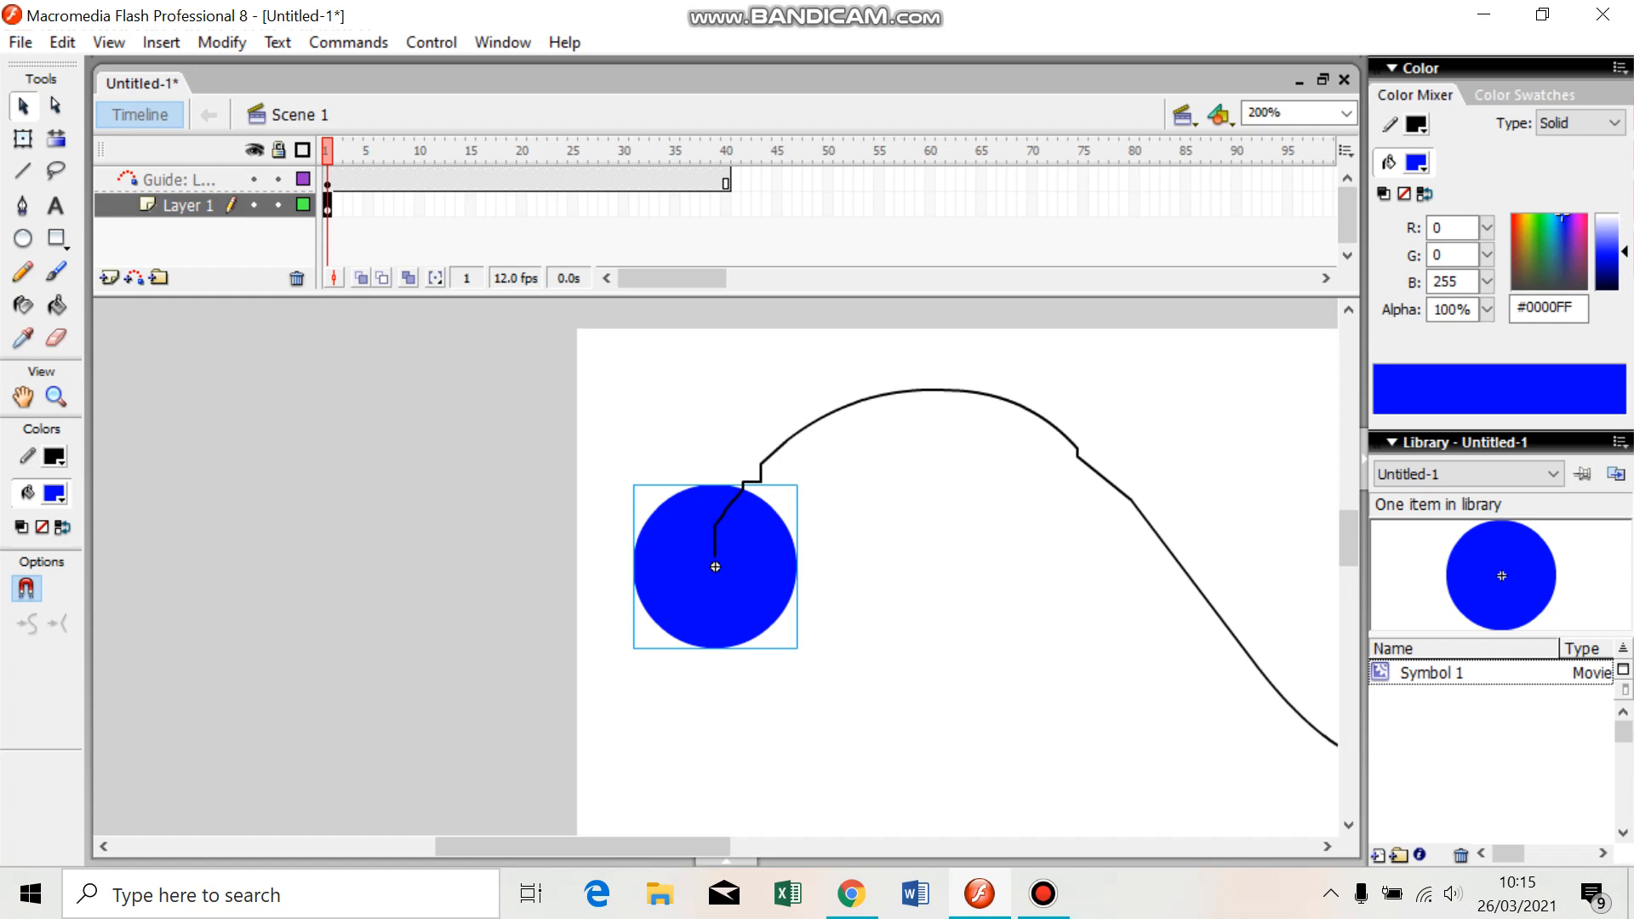
key(ctrl+=)
key(ctrl+=)
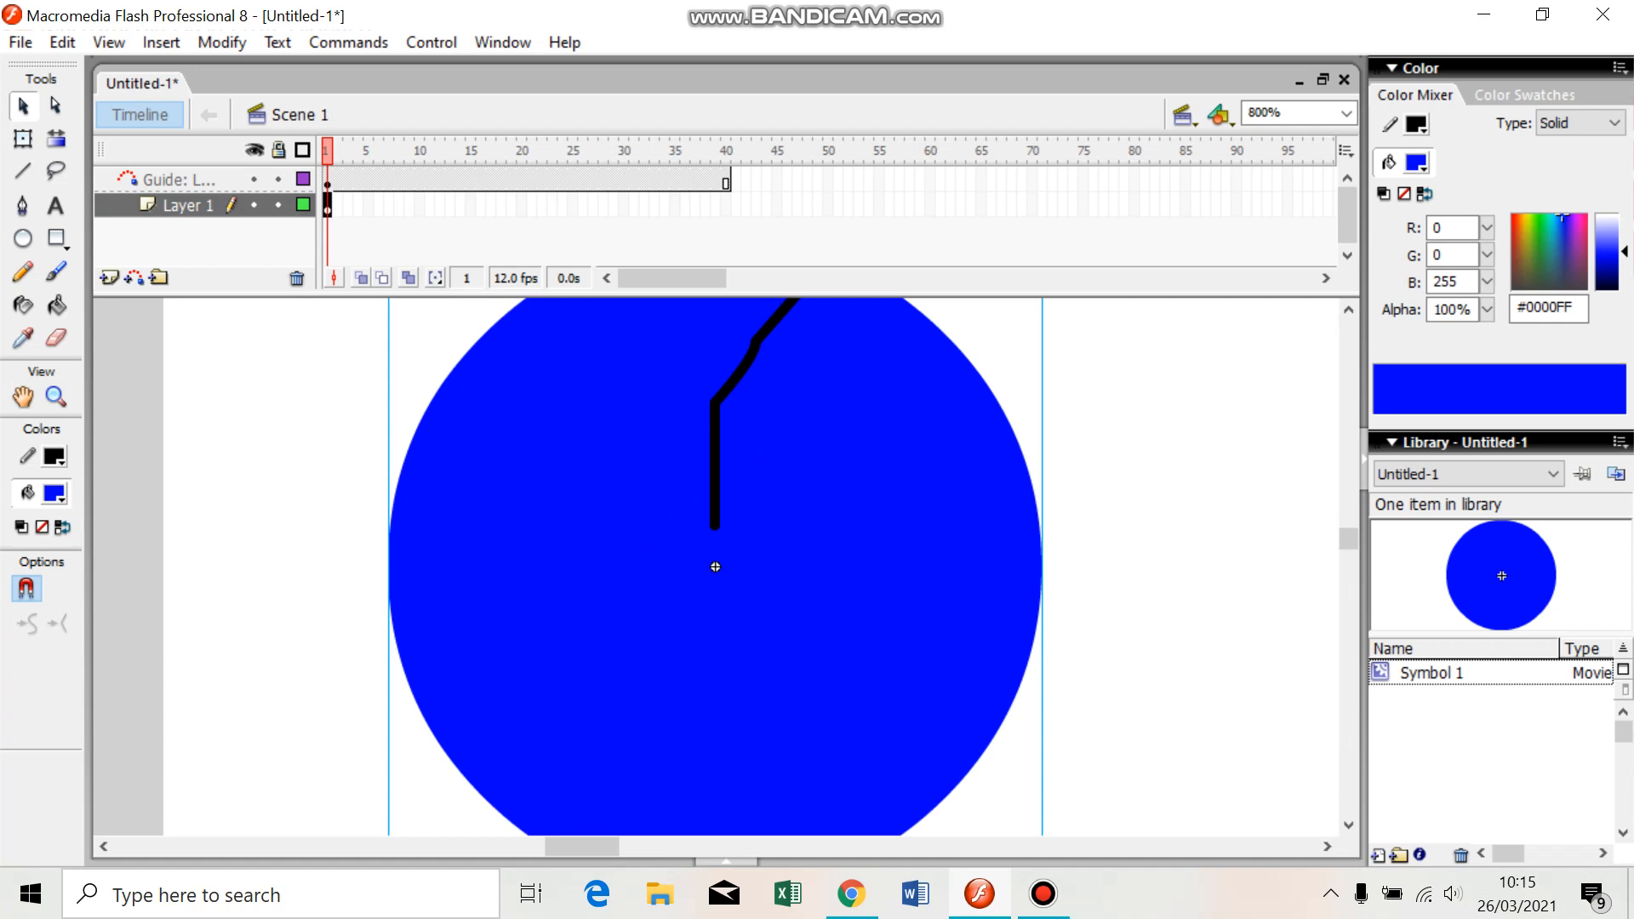
drag(715, 566, 712, 512)
key(ctrl+equal)
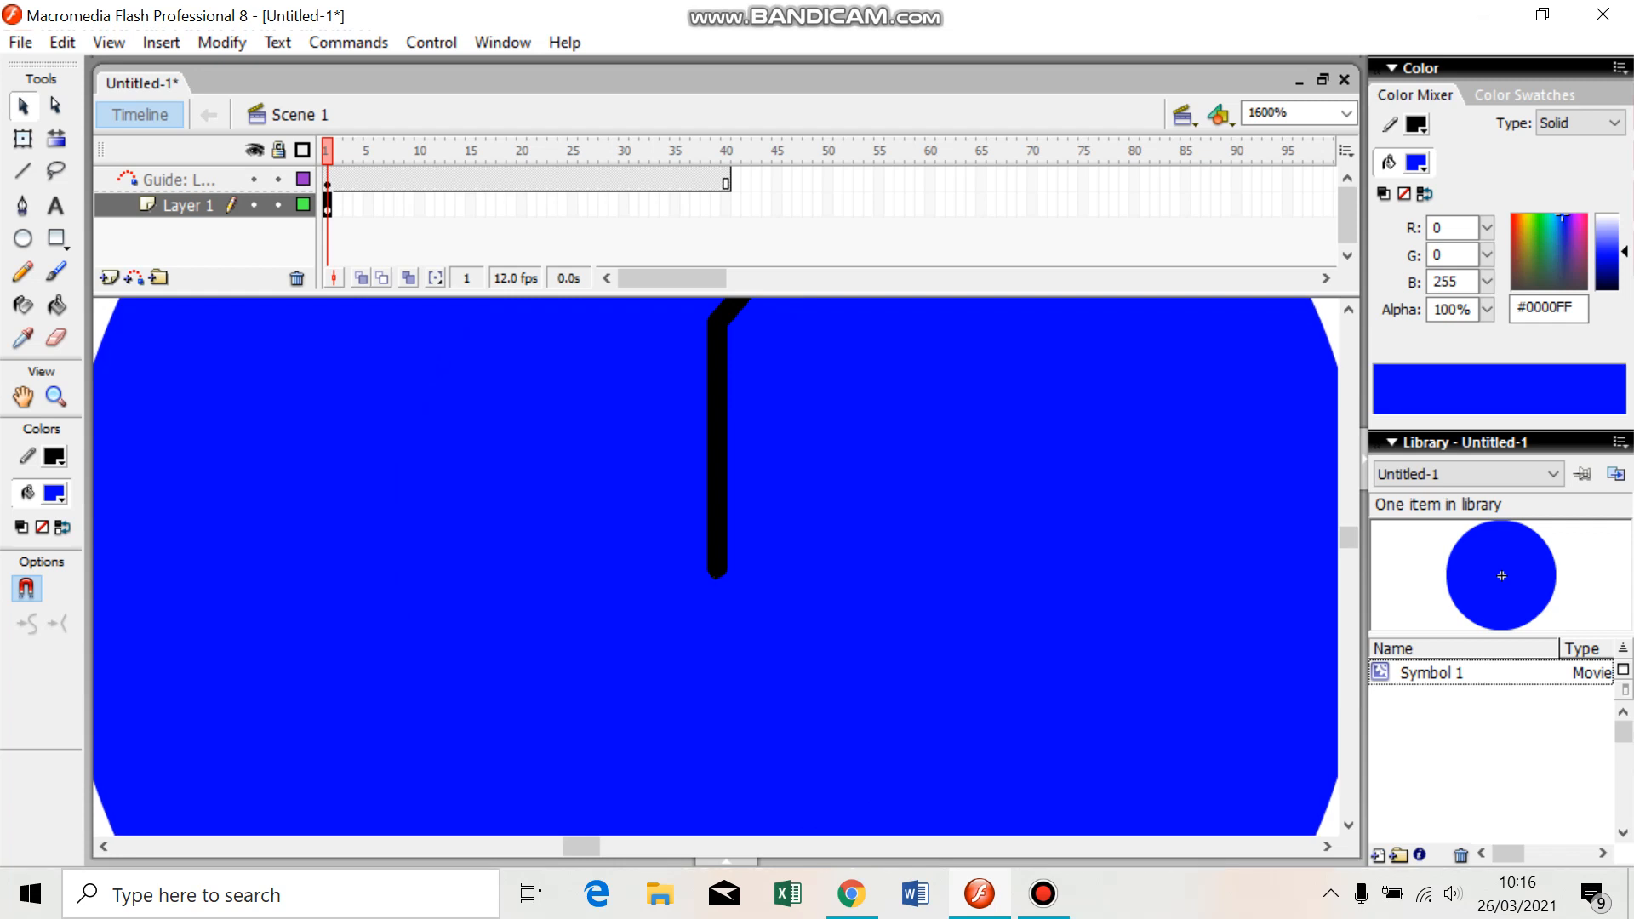
key(ctrl+minus)
key(ctrl+minus)
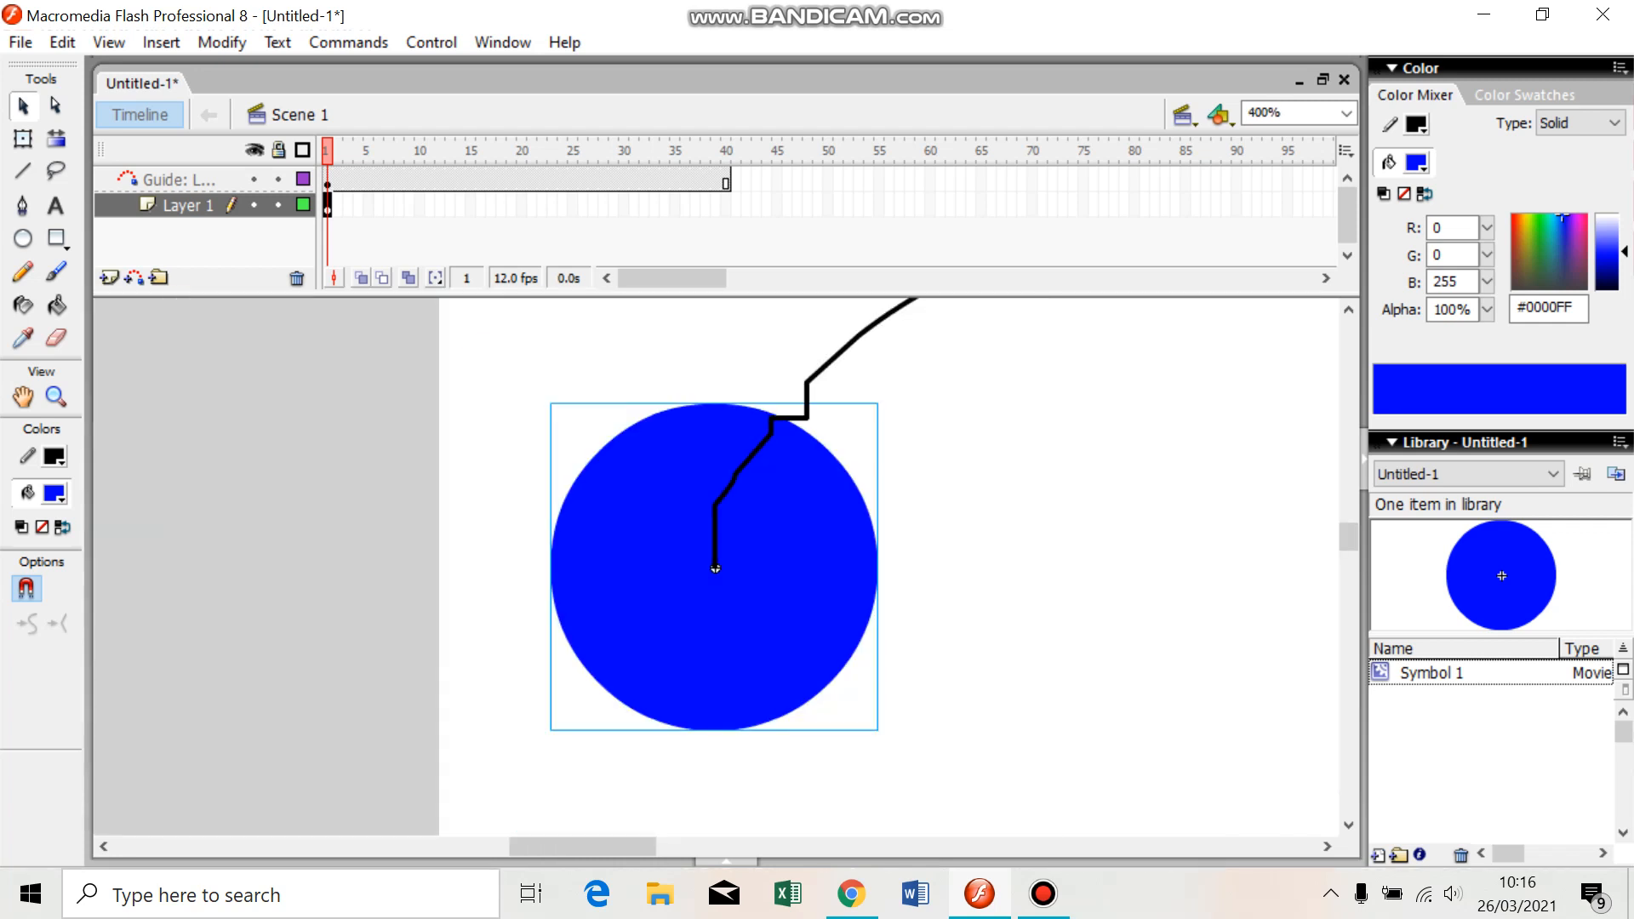
key(ctrl+minus)
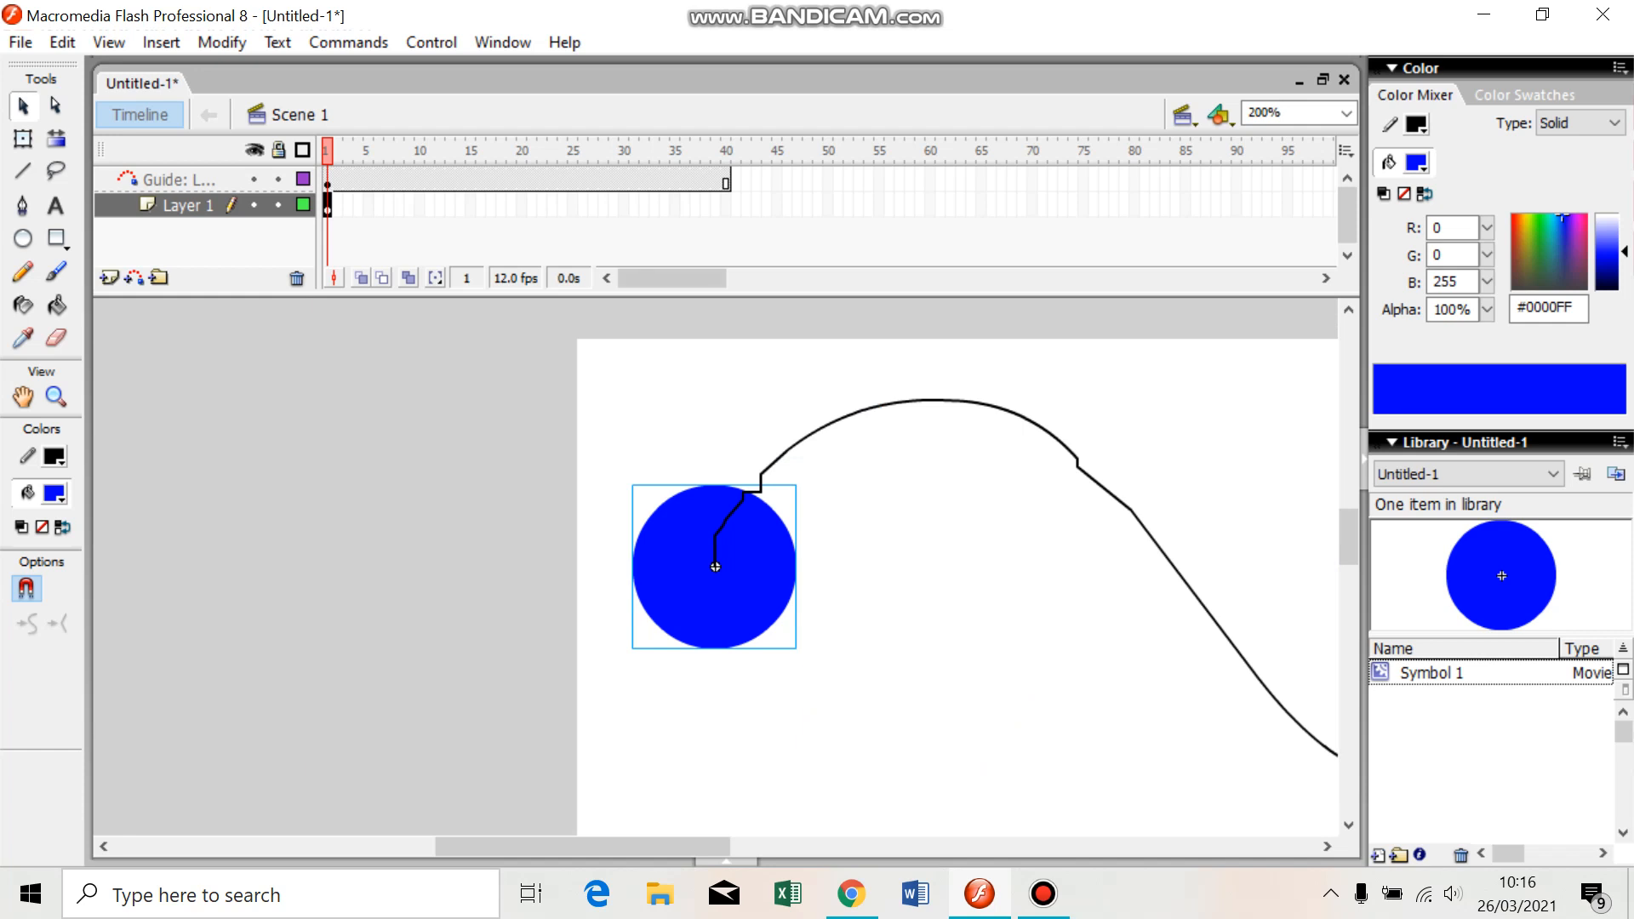
Insert a keyframe at frame 30 of Layer 1
click(624, 205)
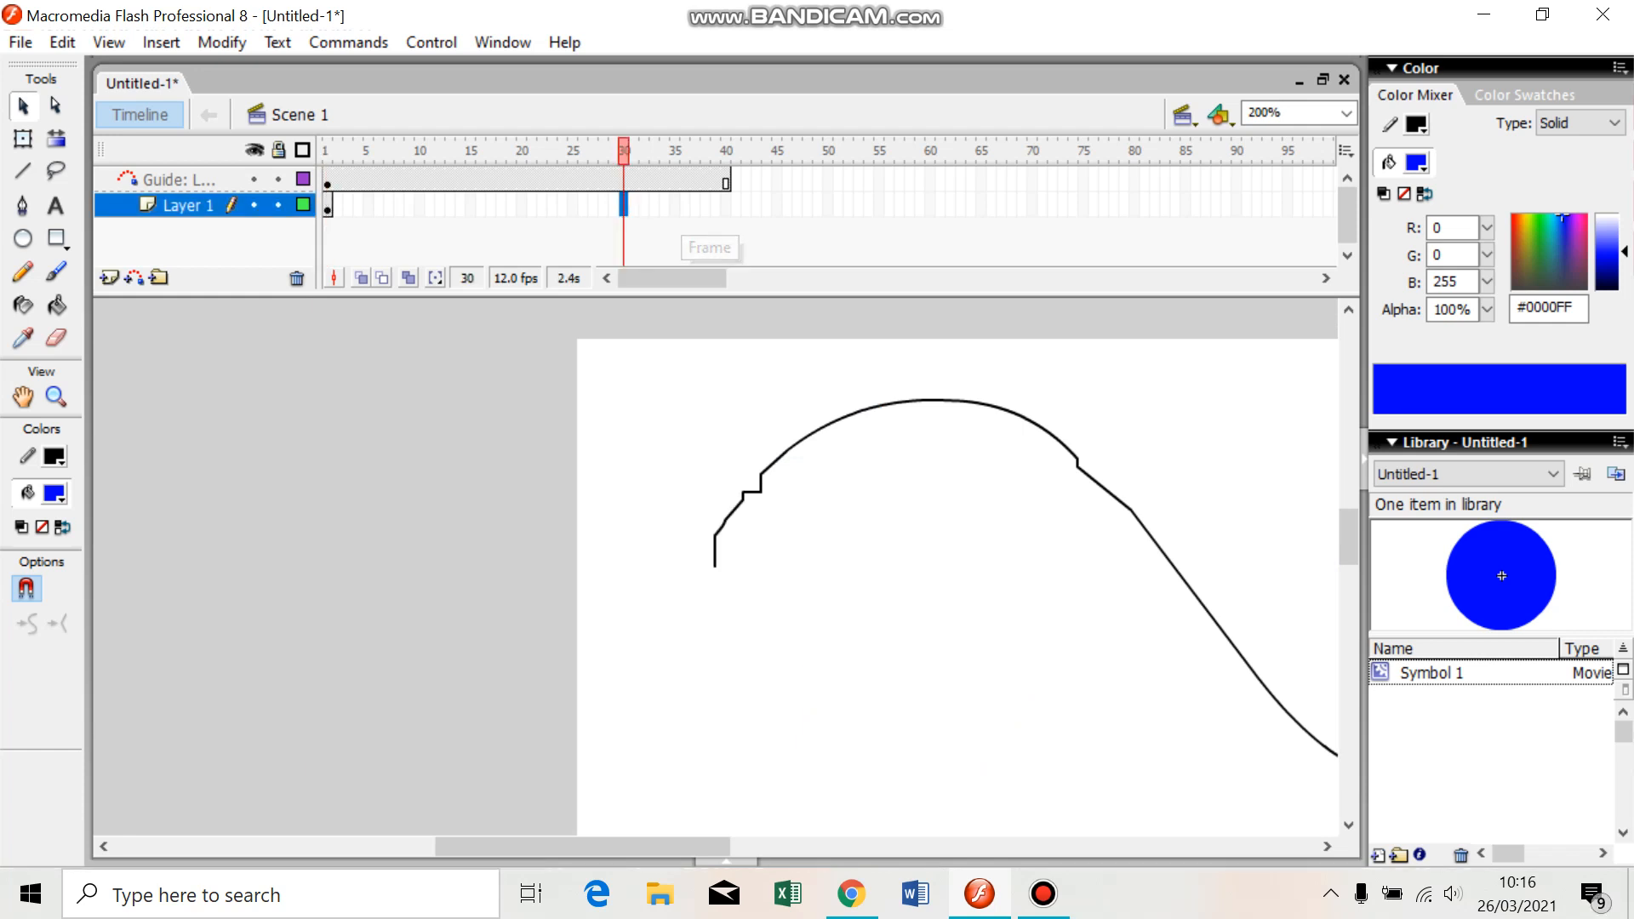
right_click(625, 204)
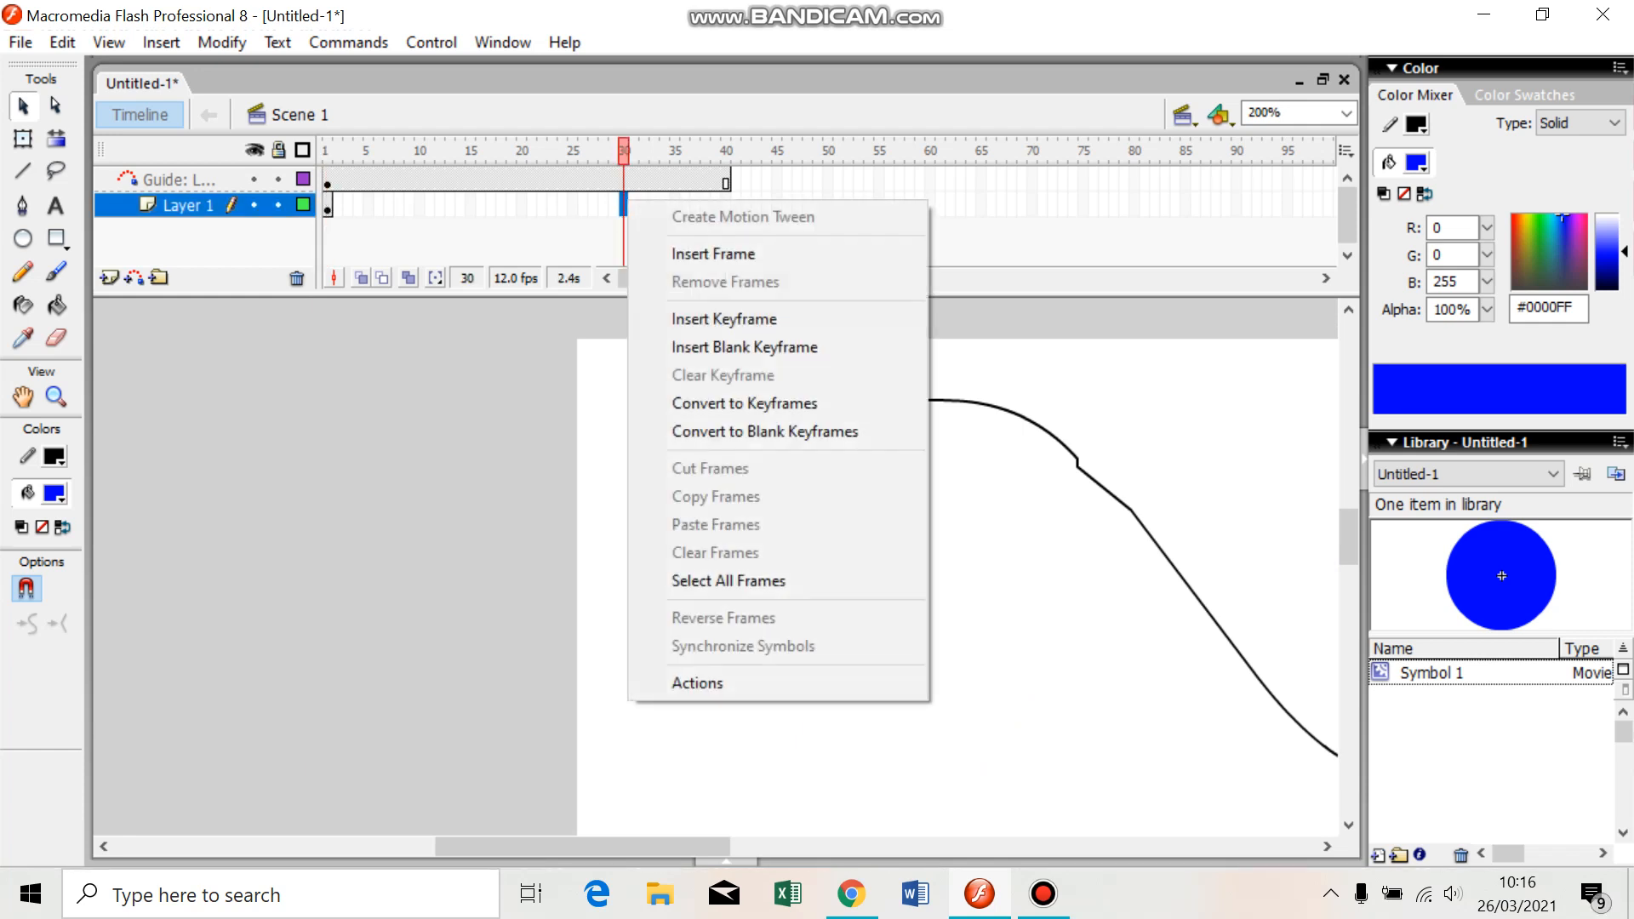
click(724, 318)
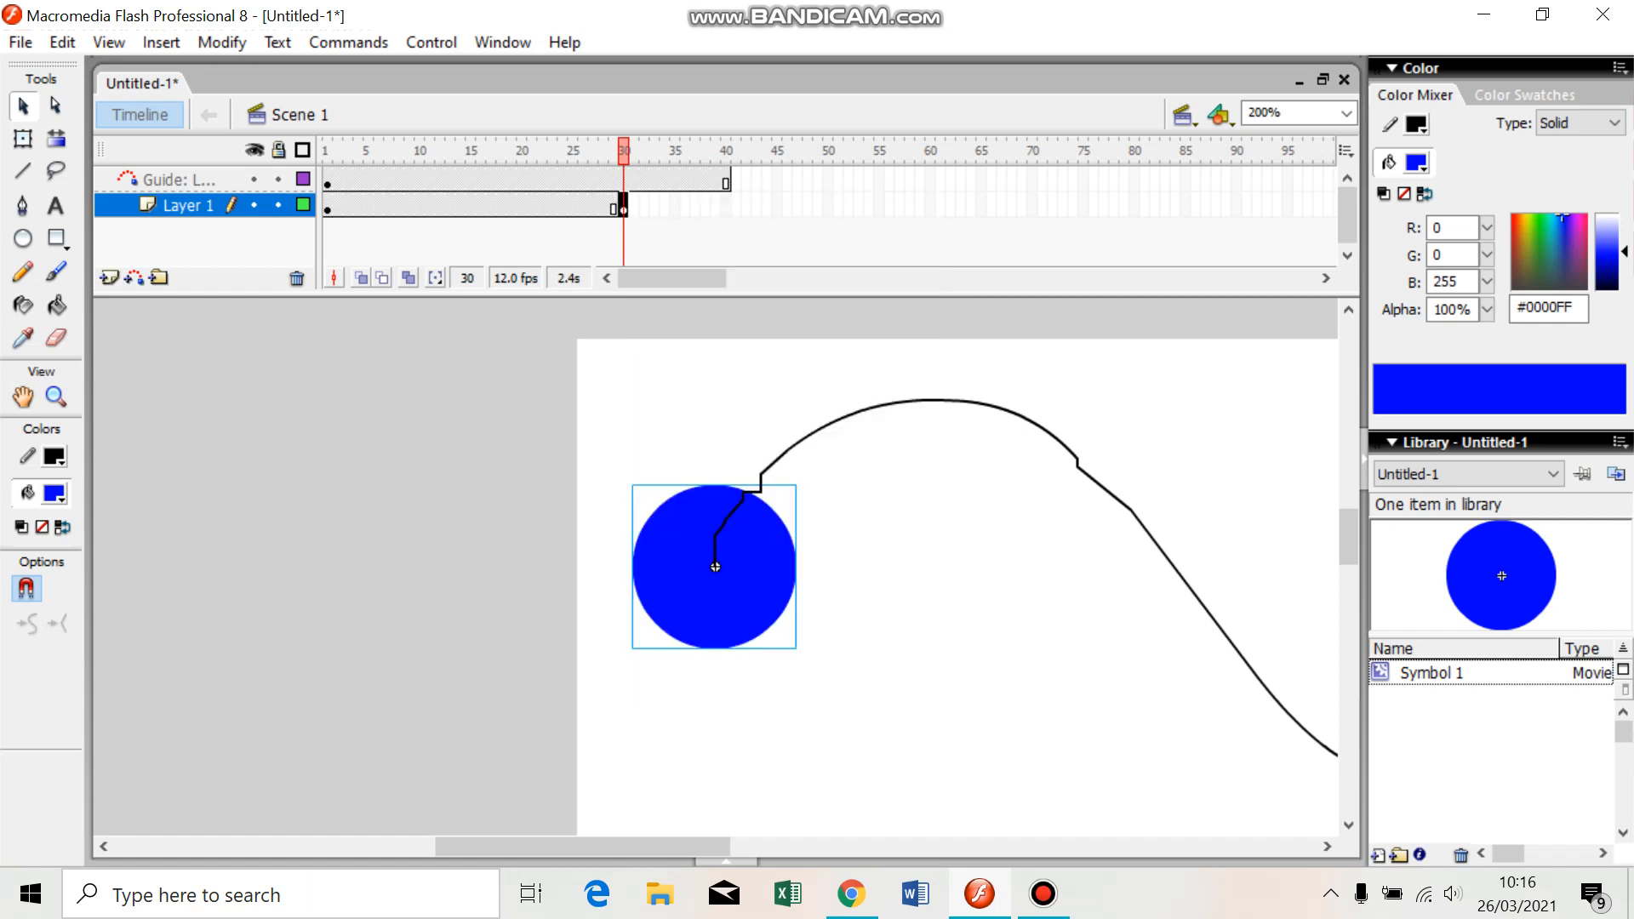
In frame 30, move the circle so its centre sits exactly on the far end of the guide path beyond the stage
drag(587, 847, 710, 847)
drag(216, 566, 902, 503)
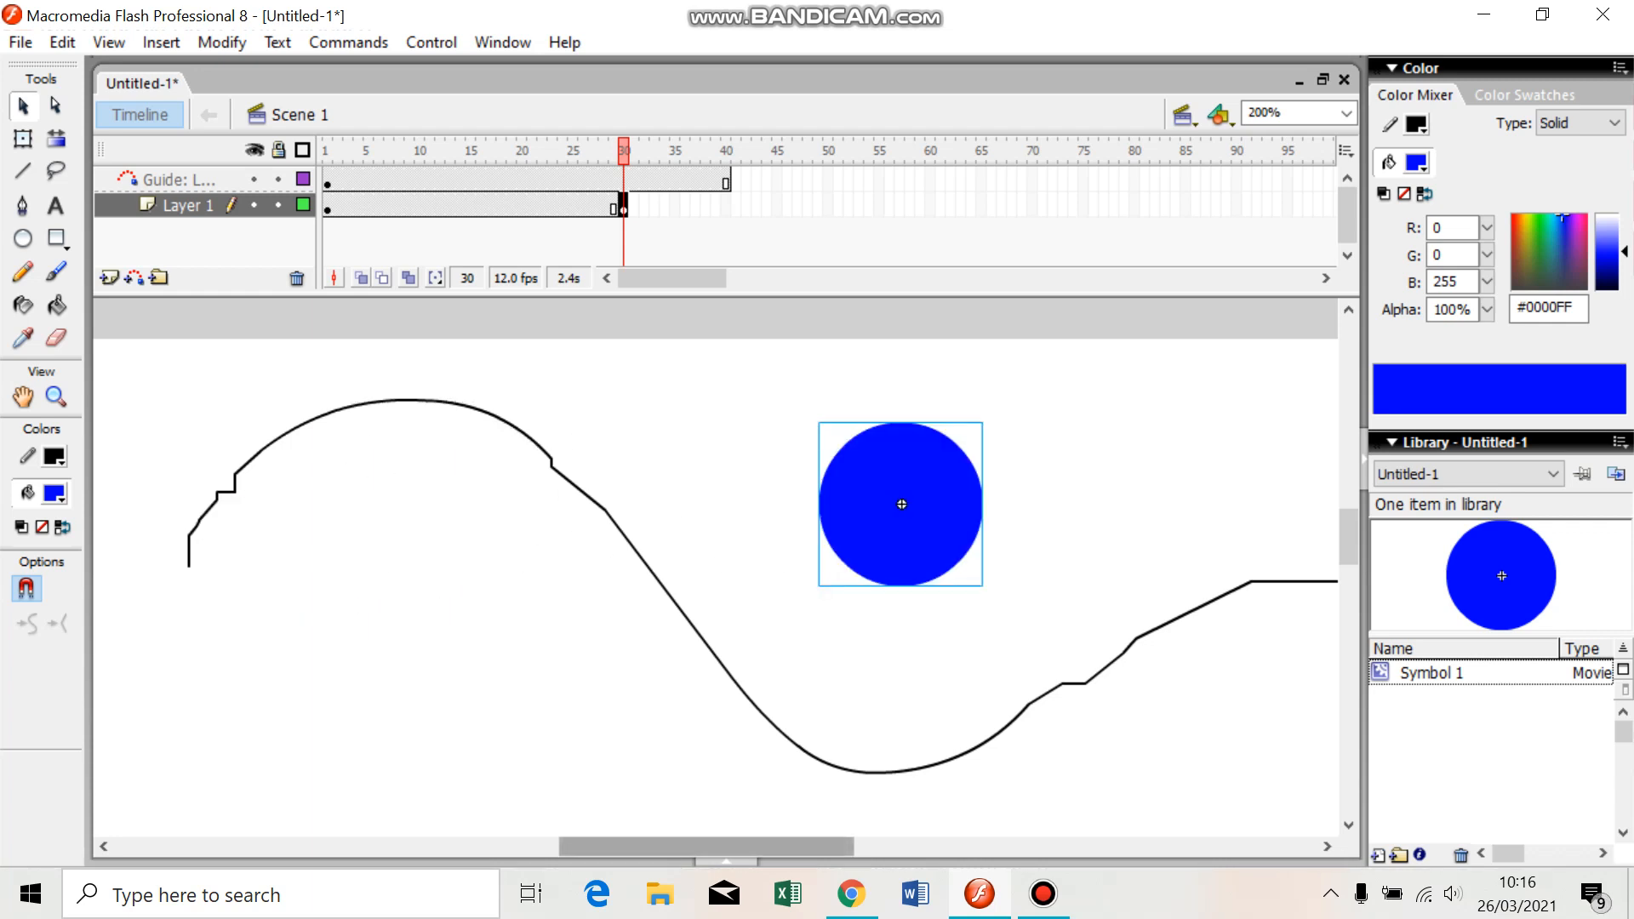
drag(706, 847, 867, 846)
drag(220, 504, 1167, 559)
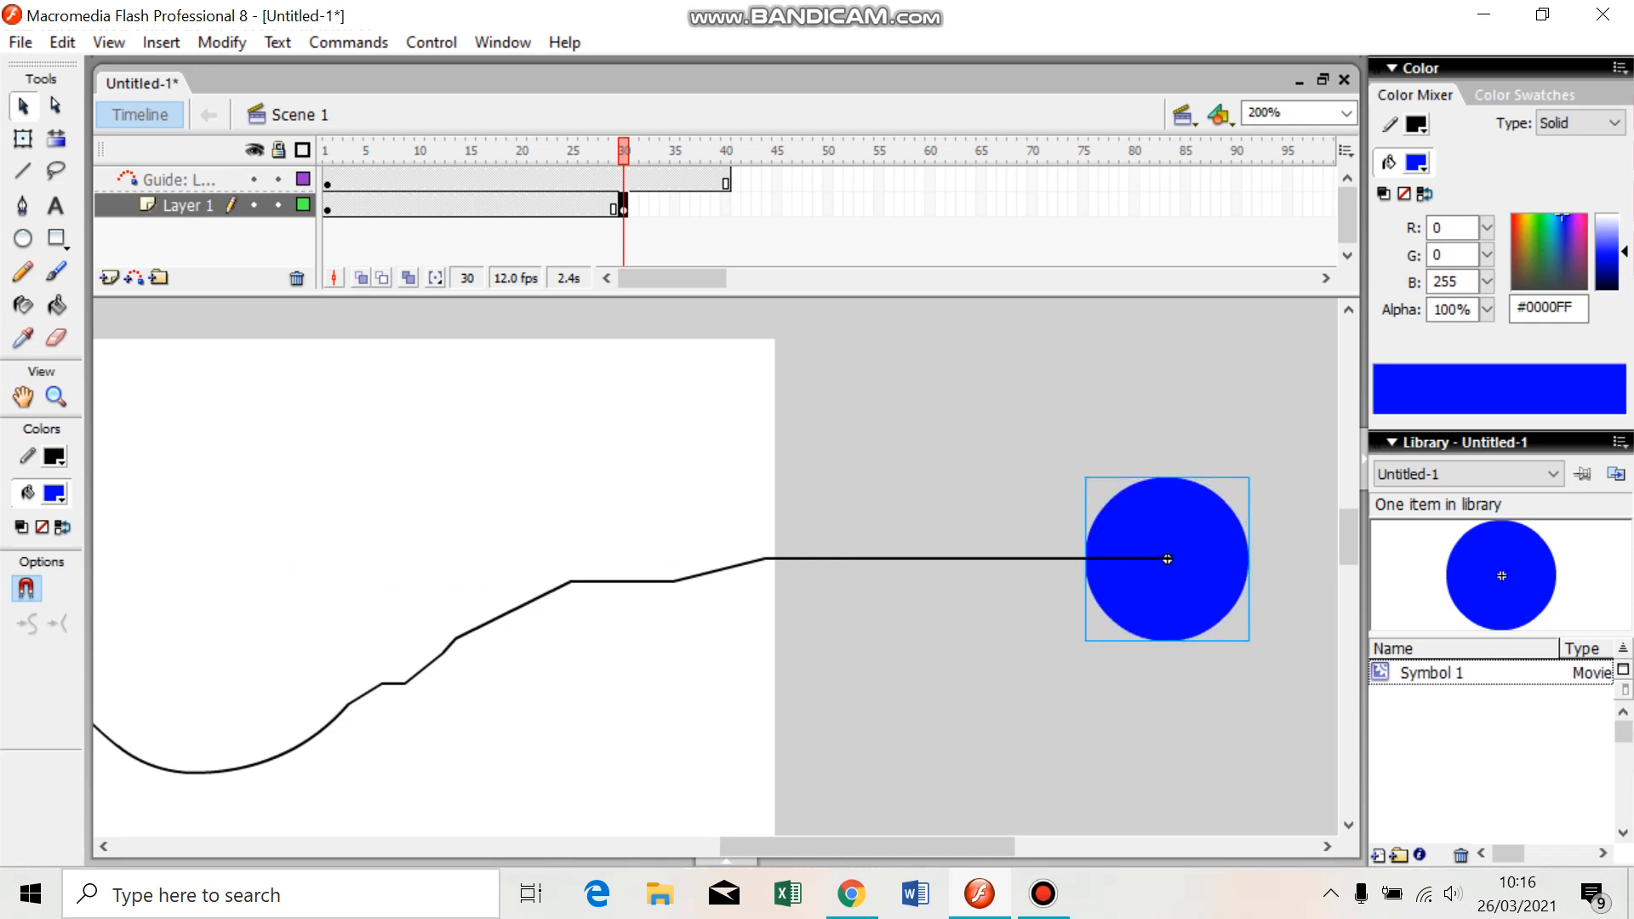
key(ctrl+equal)
key(ctrl+equal)
drag(715, 568, 729, 565)
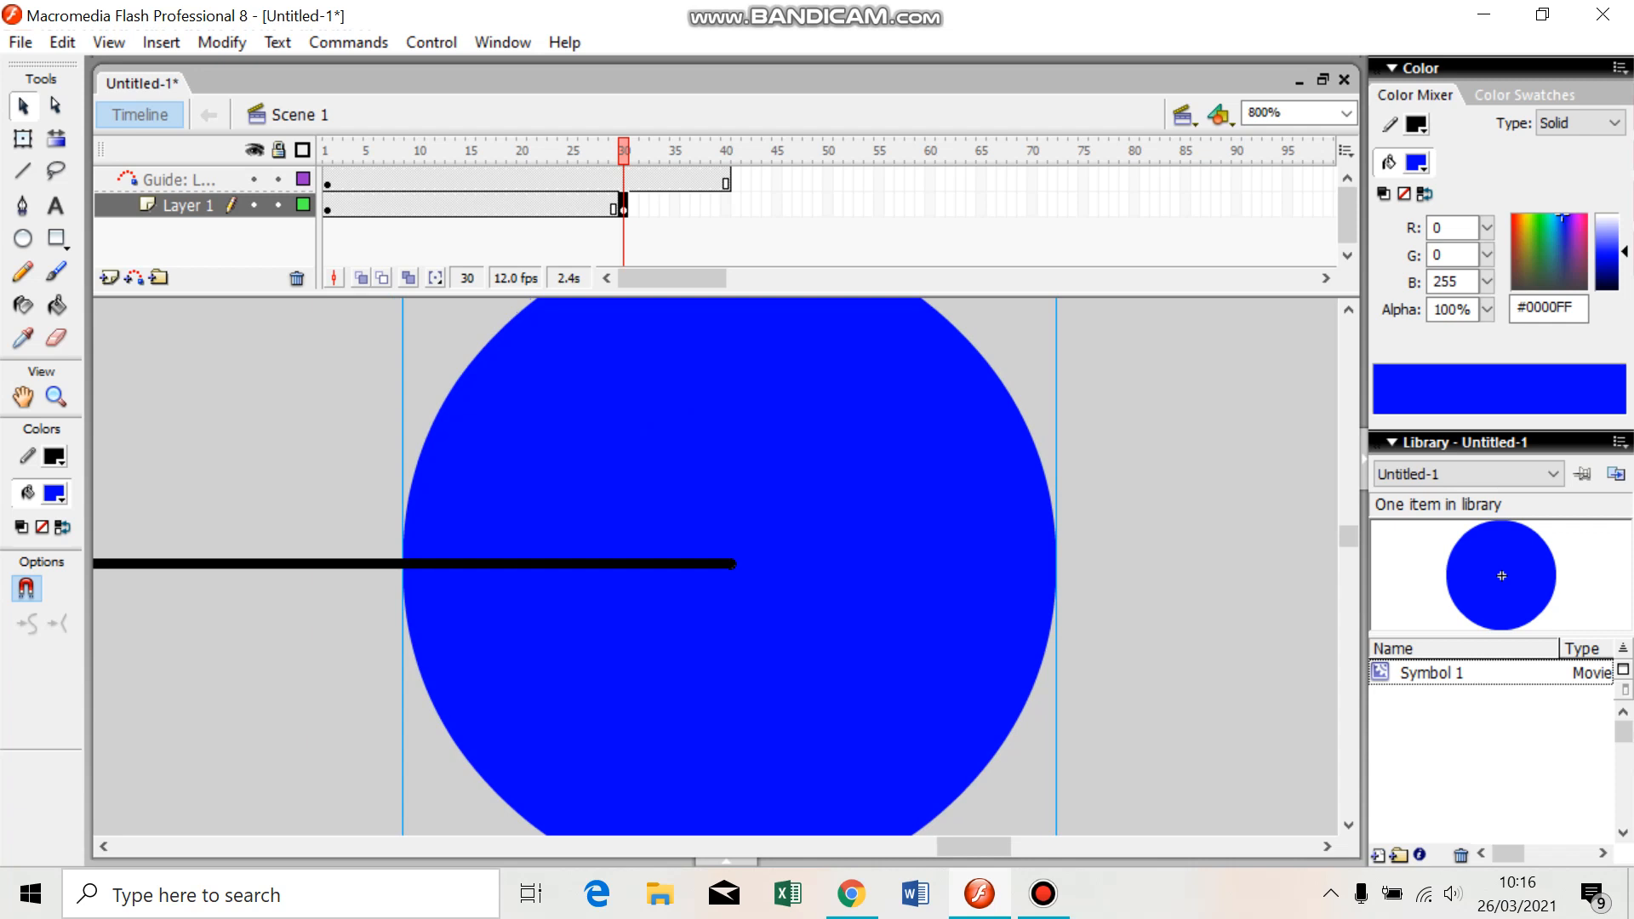
drag(729, 565, 723, 565)
key(ctrl+minus)
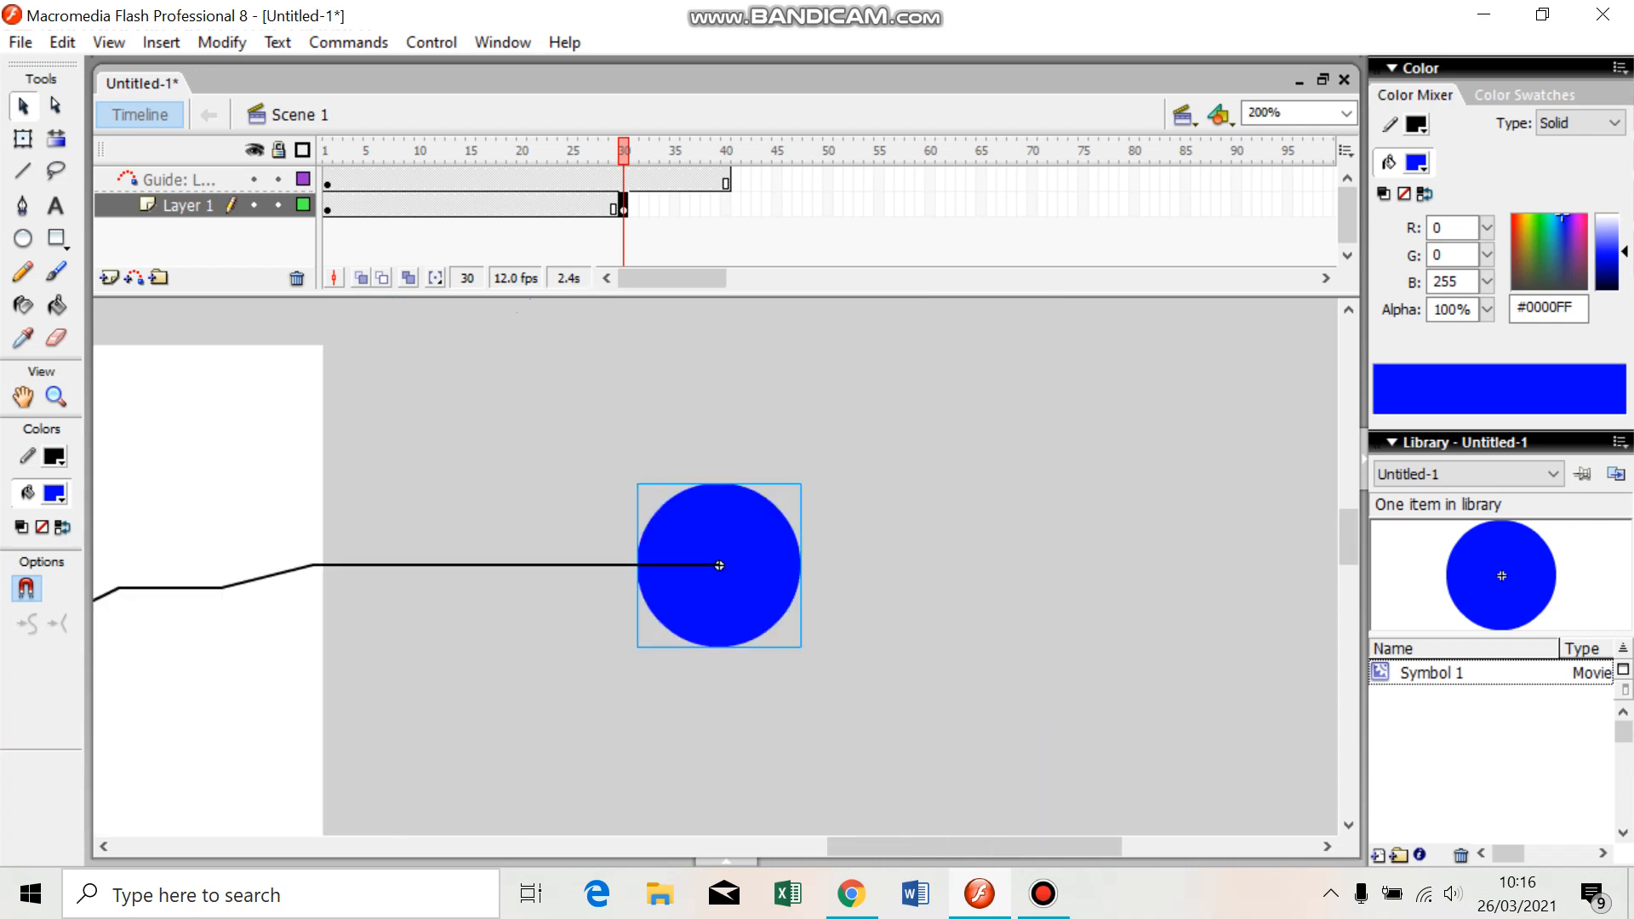
drag(974, 847, 830, 847)
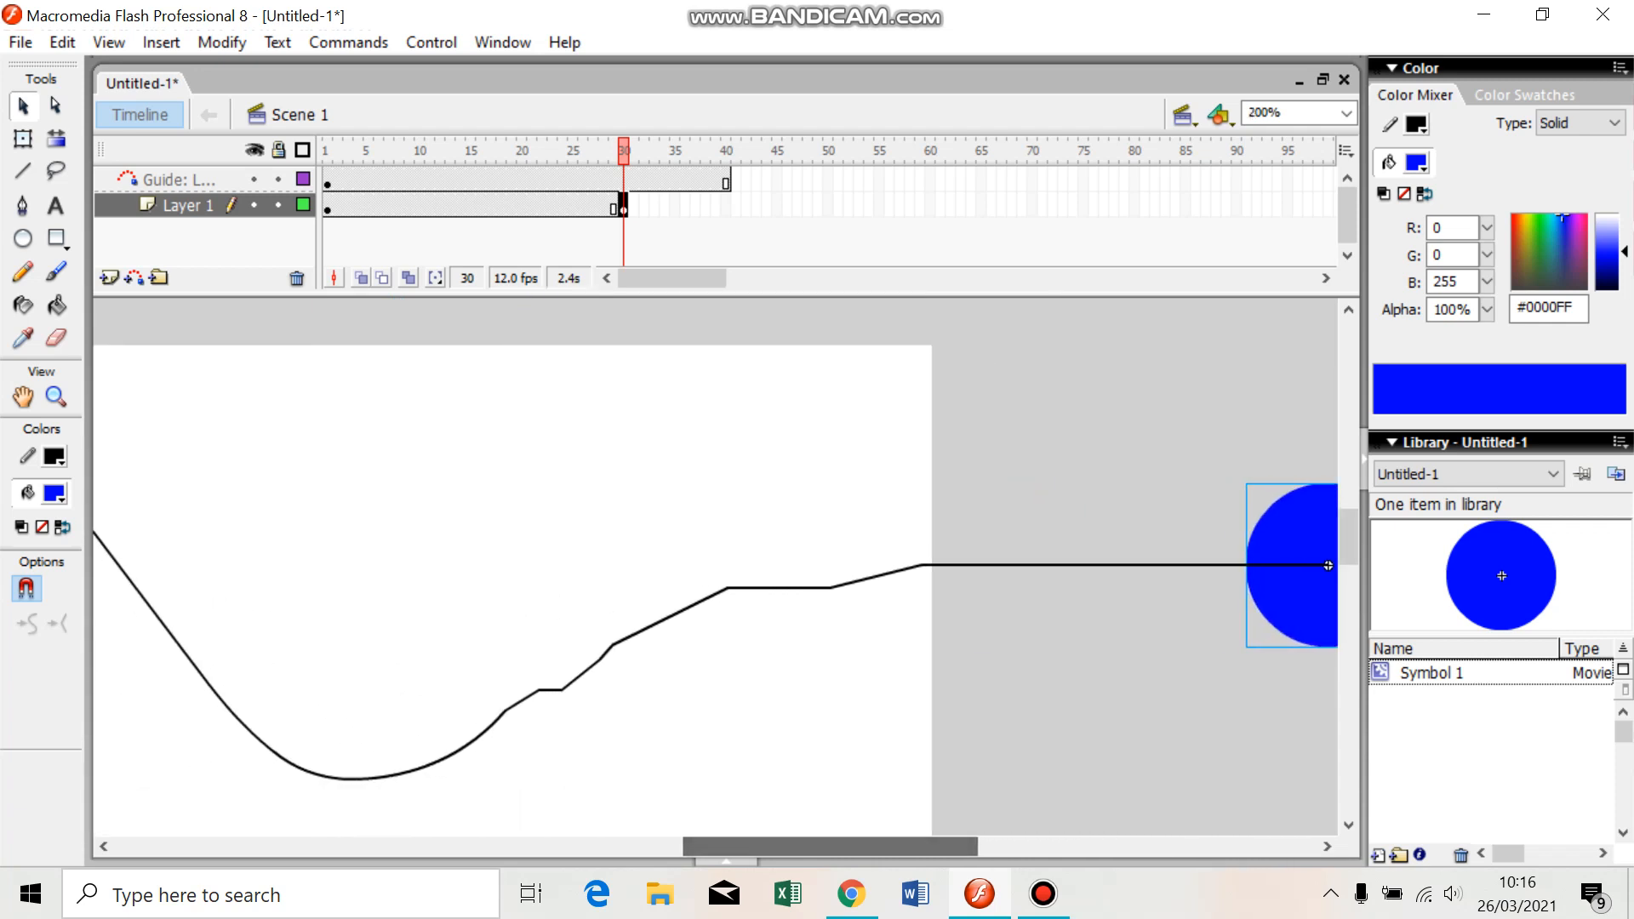
key(Escape)
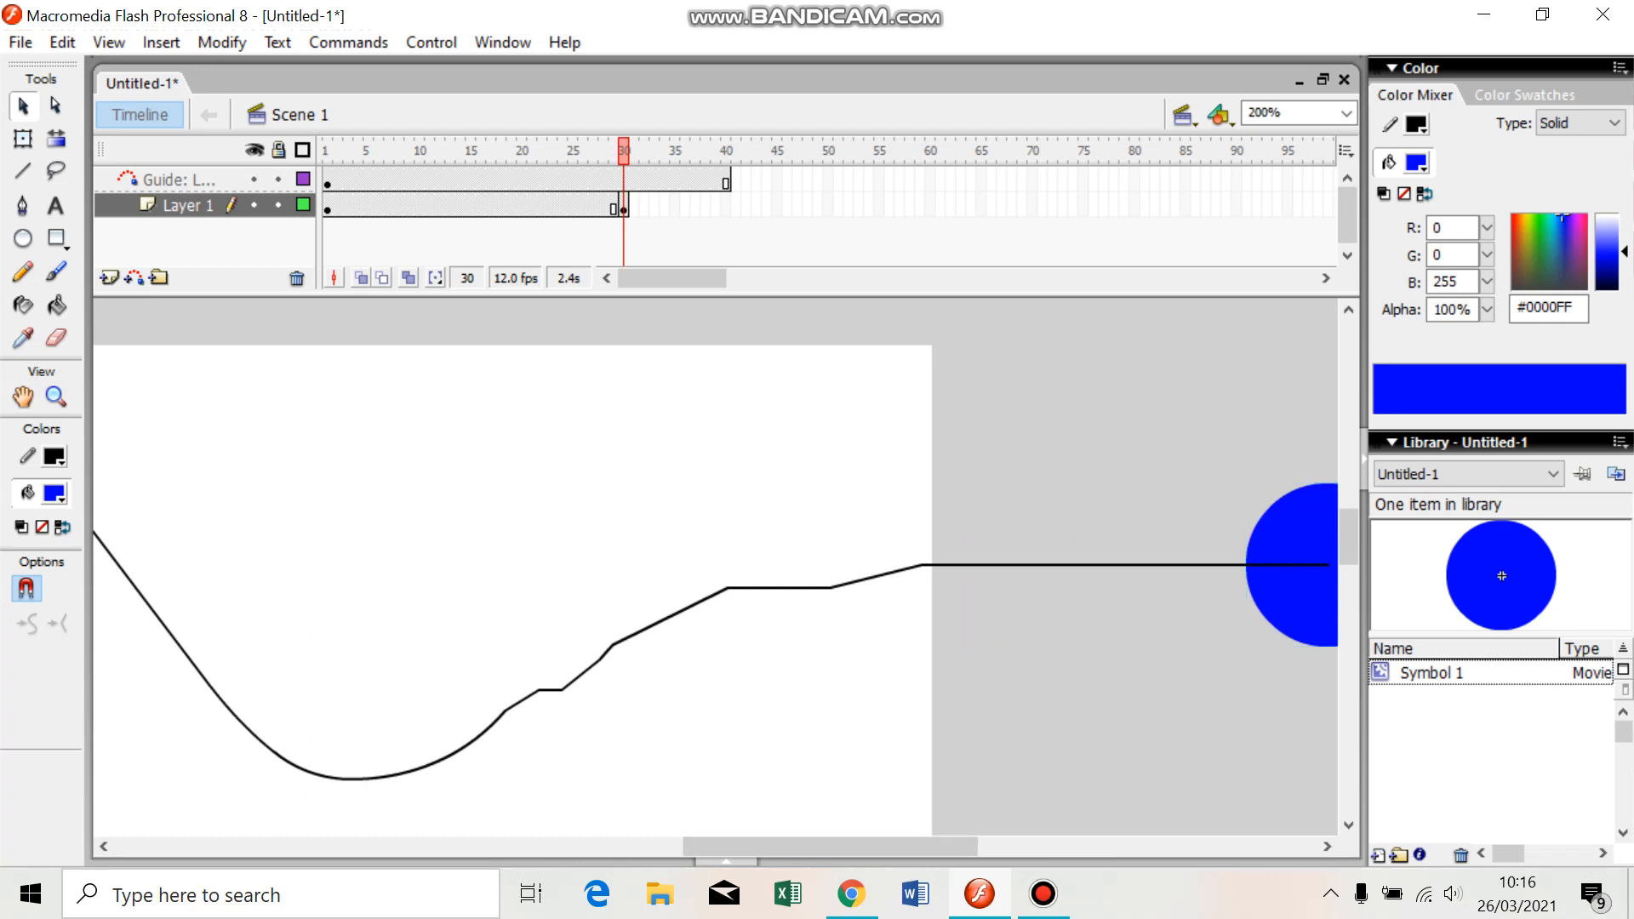
Apply a Motion tween to Layer 1 between the keyframes at frames 1 and 30
click(501, 205)
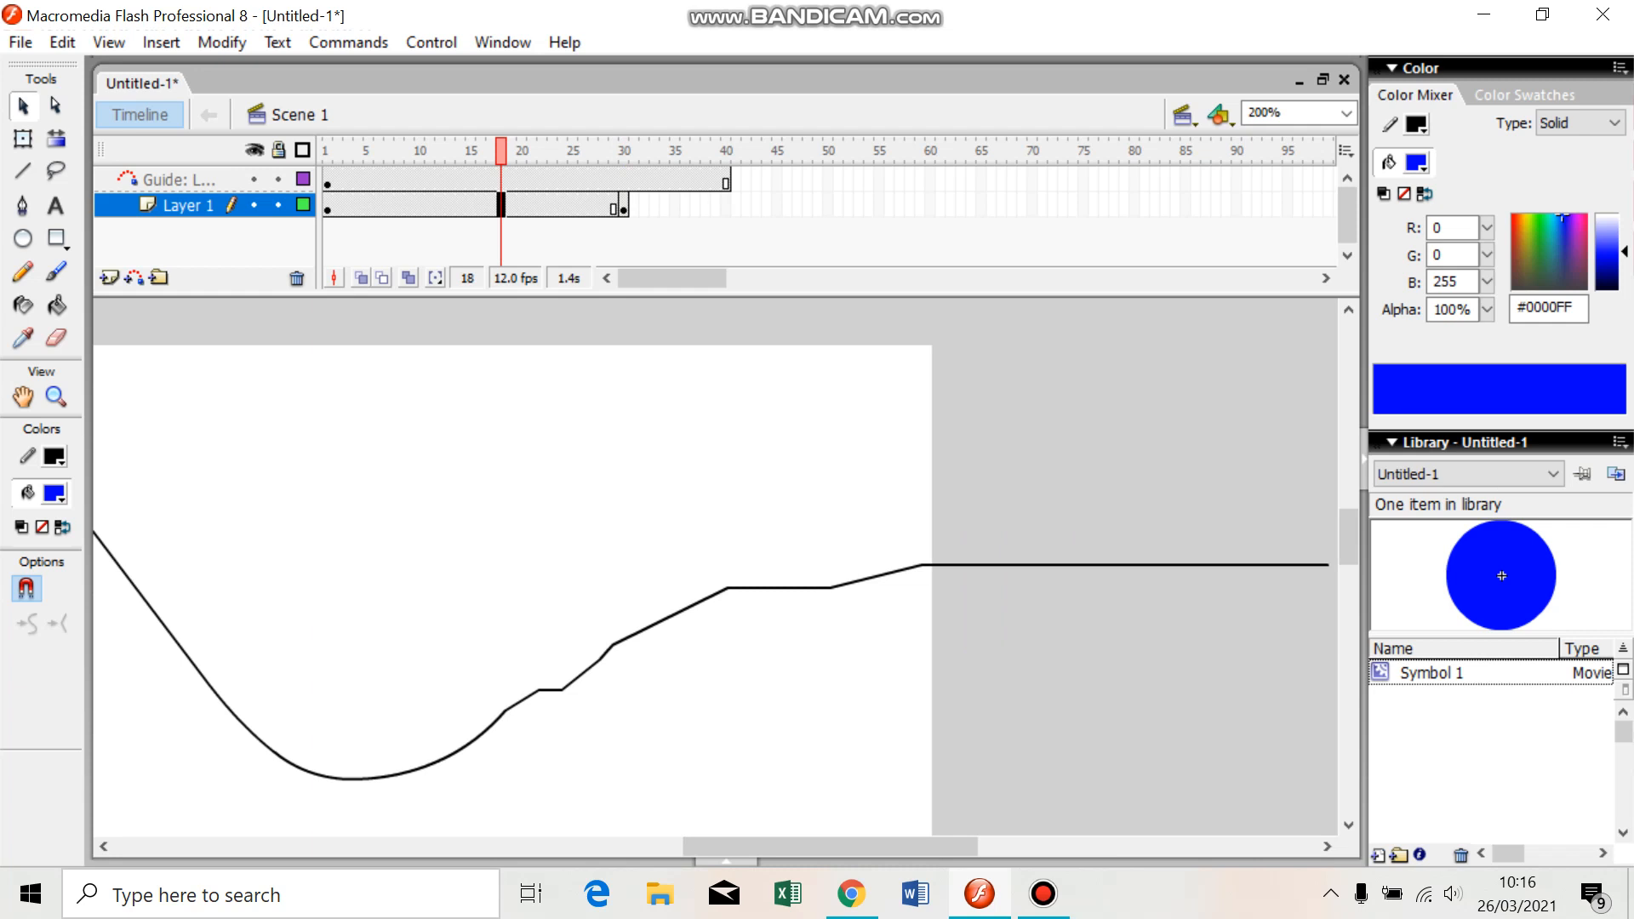
click(471, 205)
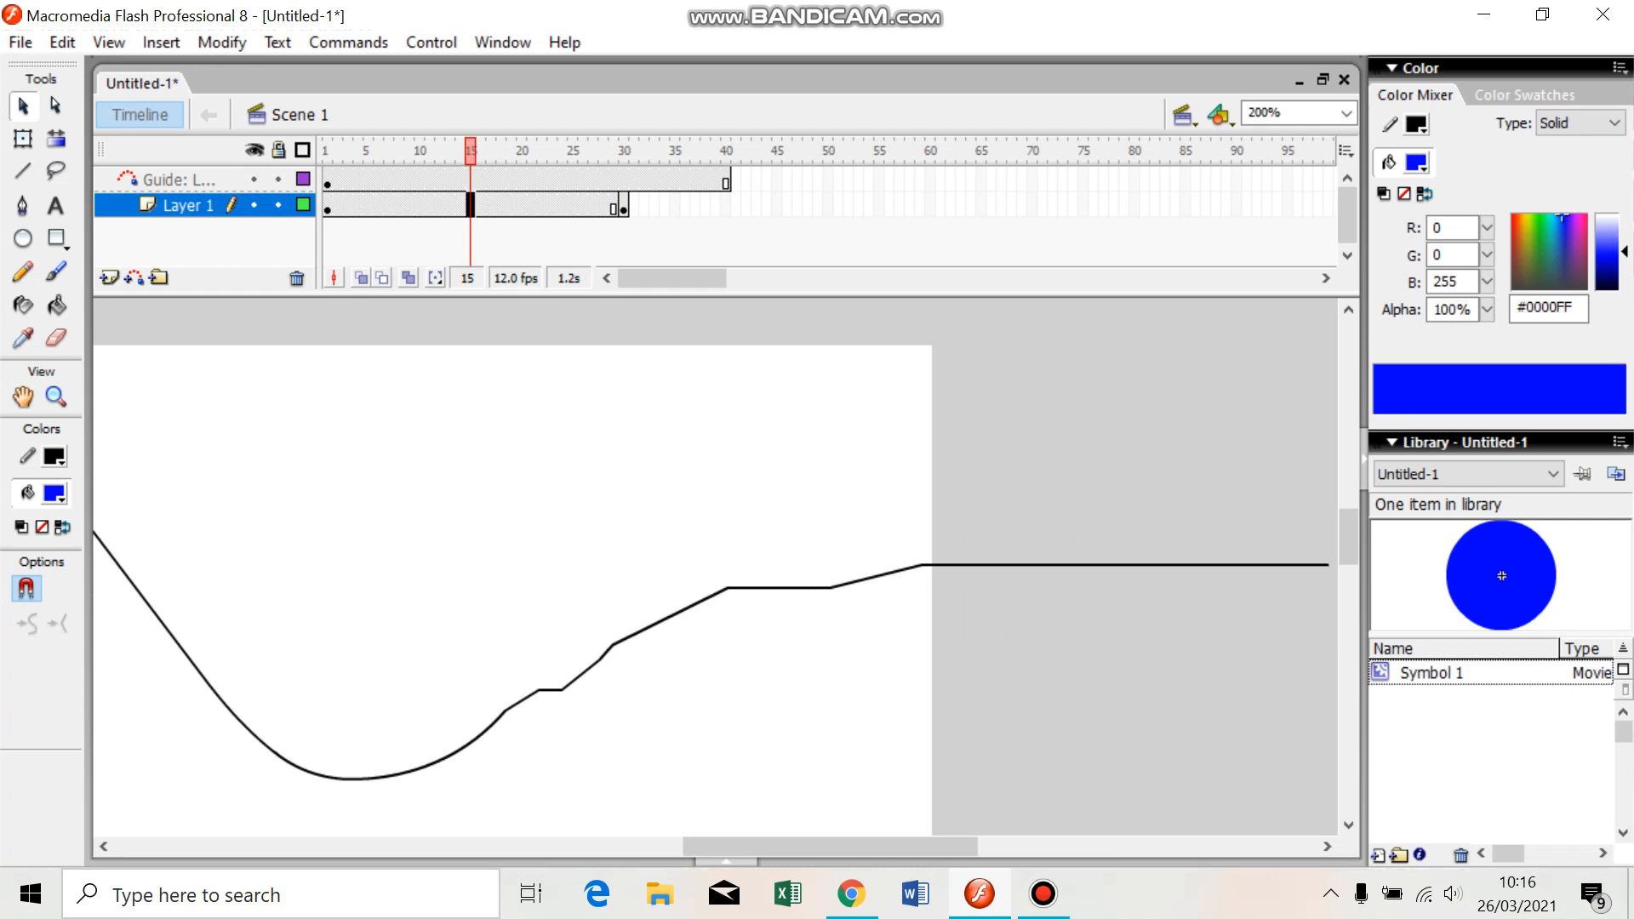
click(726, 861)
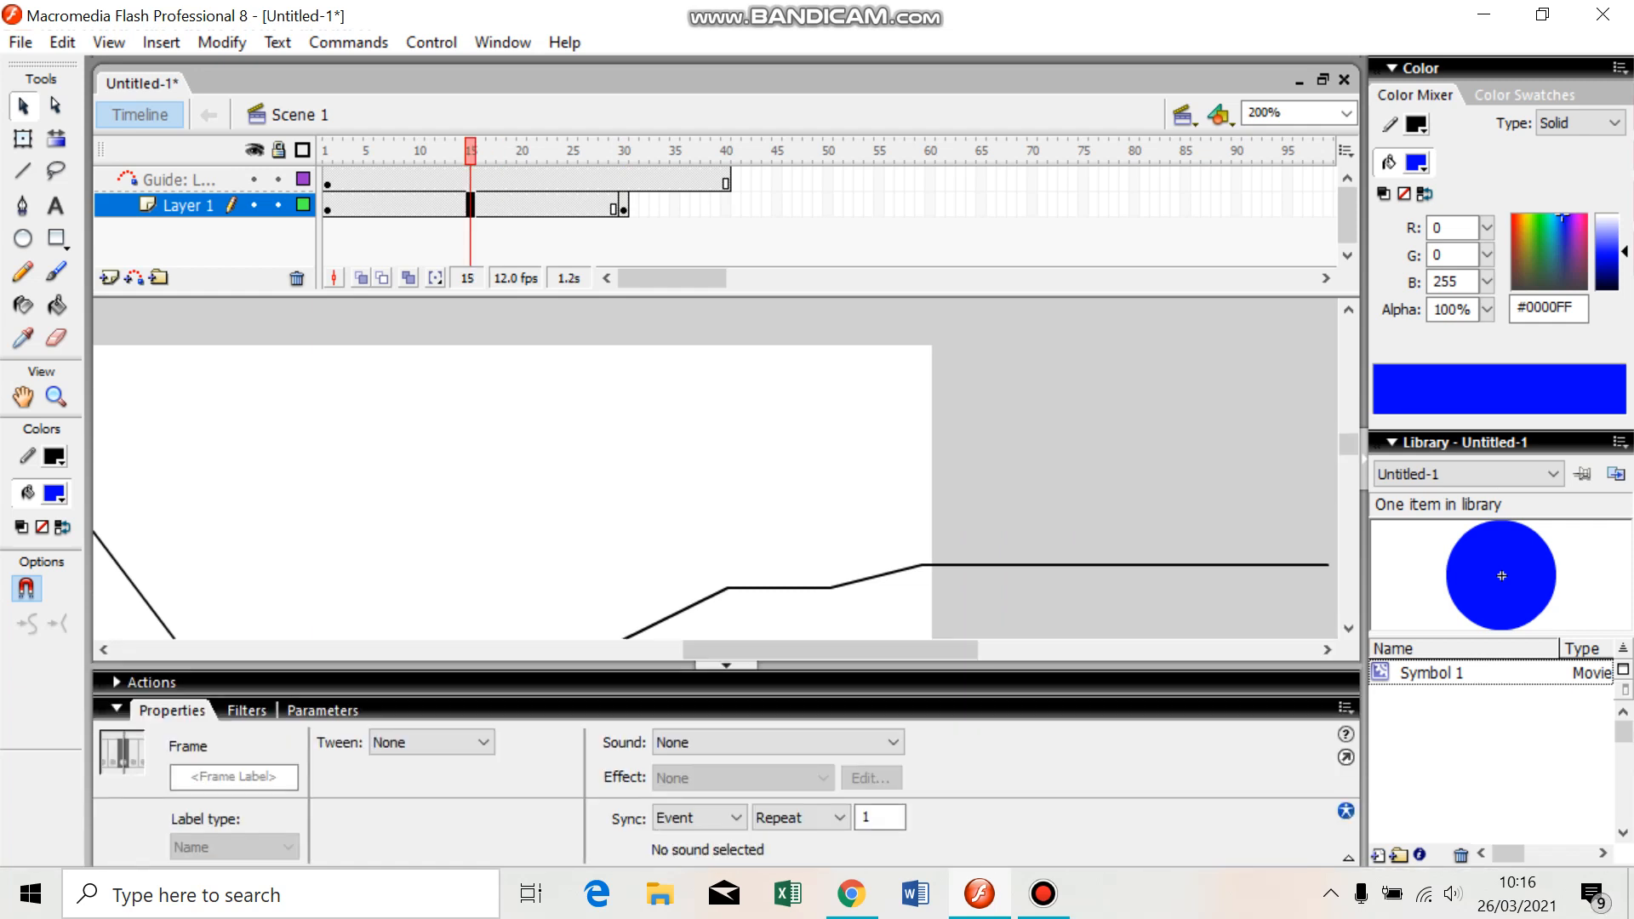
click(433, 741)
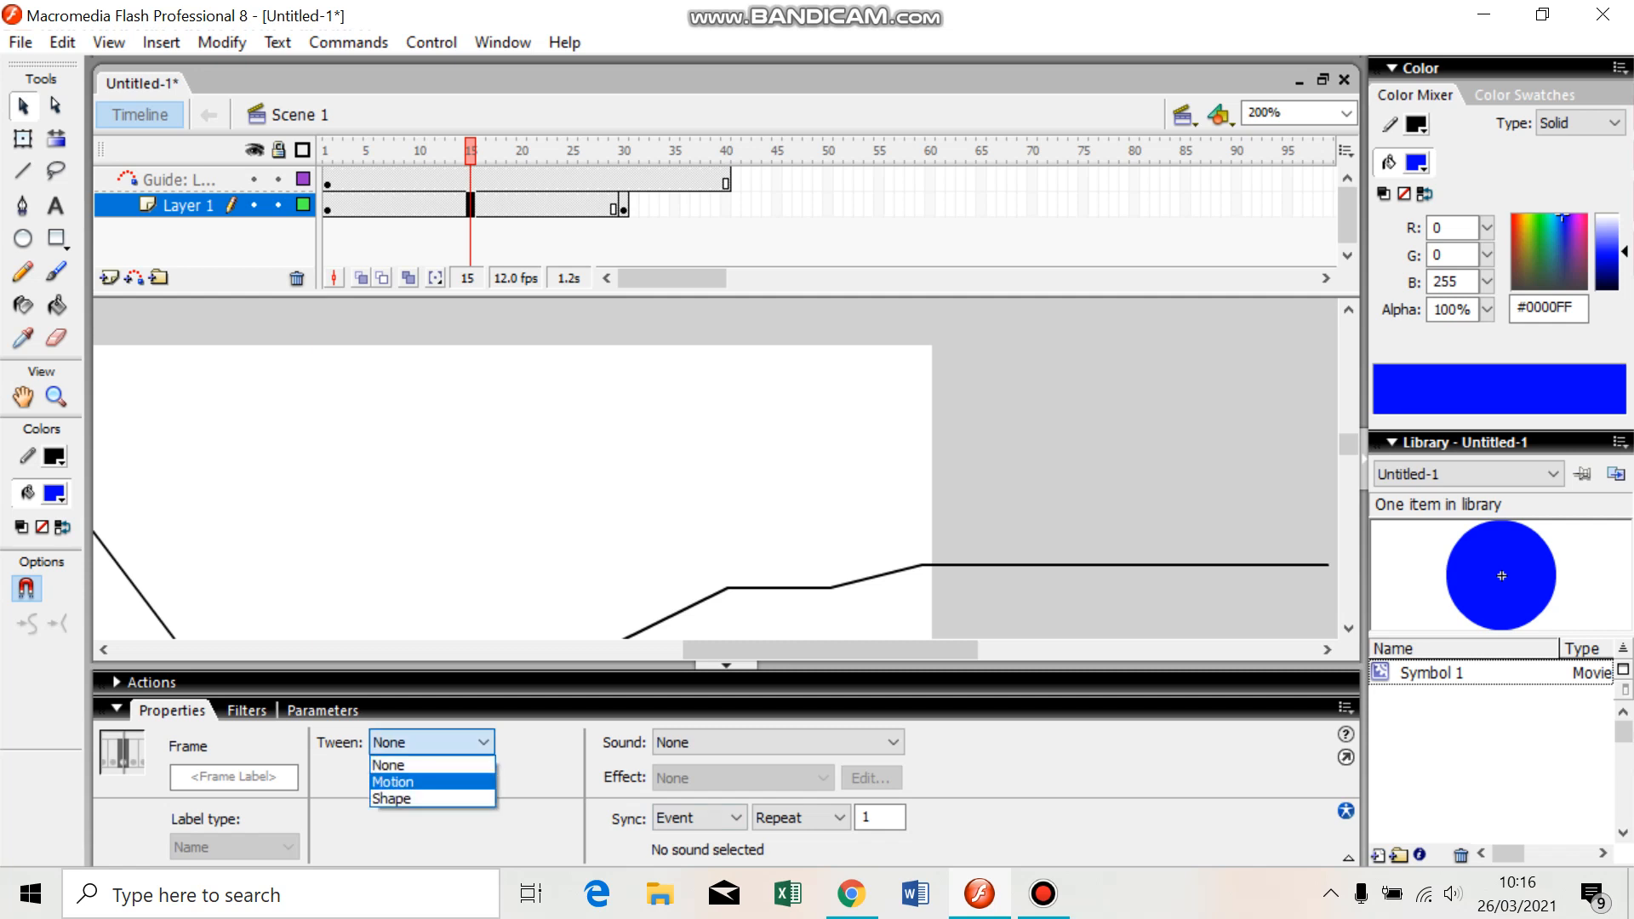
click(392, 781)
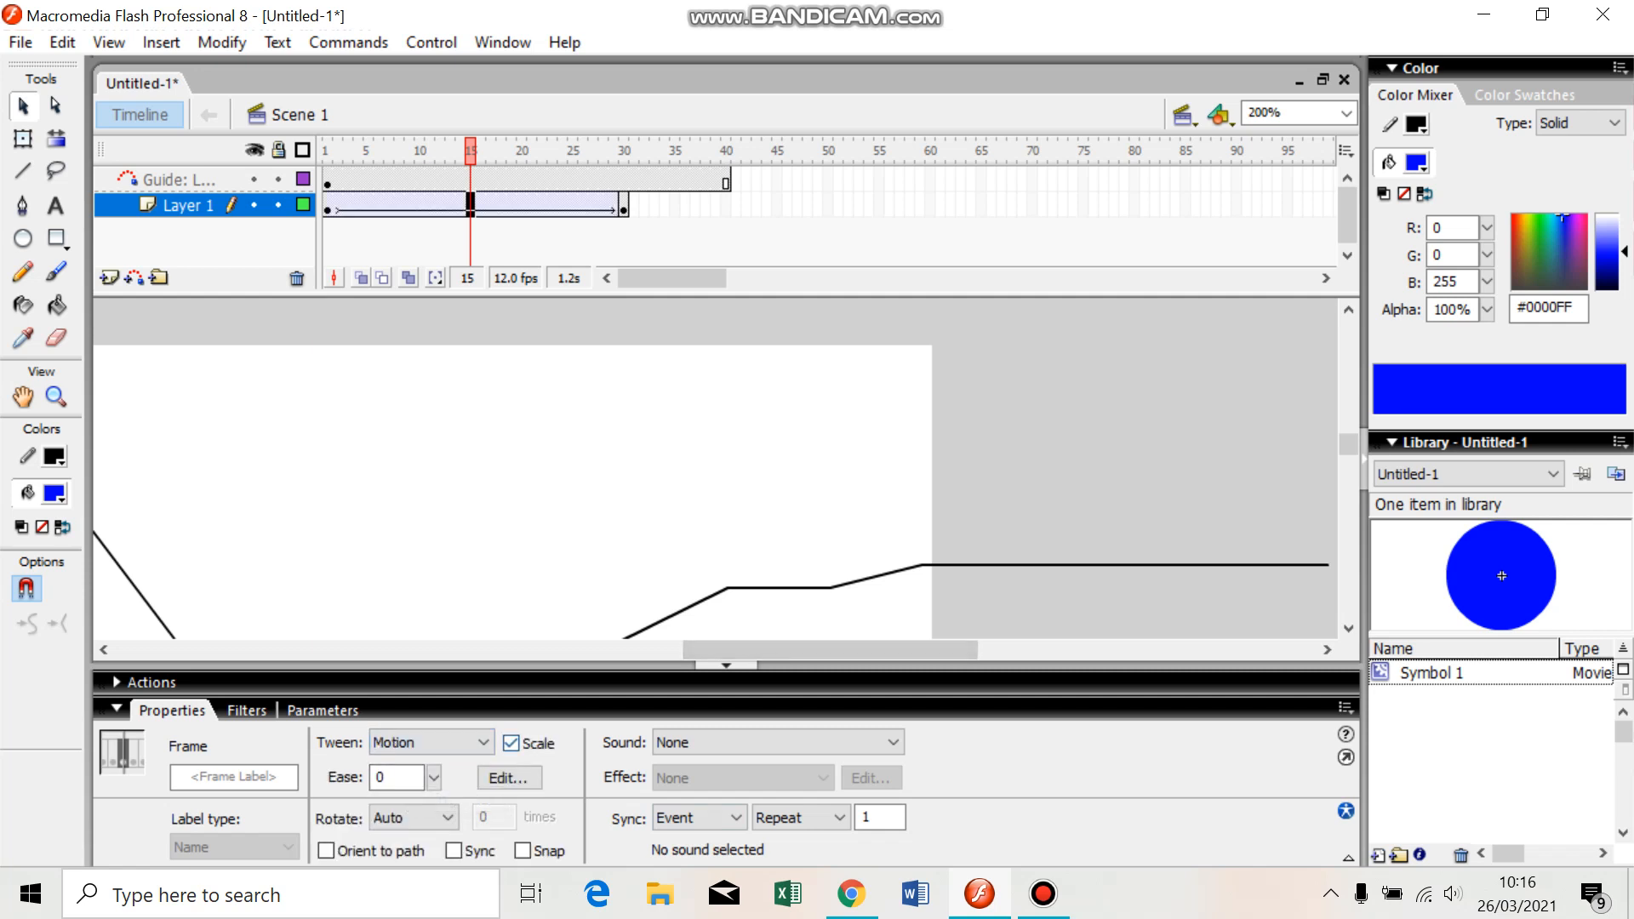
Check the circle's position on the guide path at frames 25, 30 and 29, and test the movie
click(573, 205)
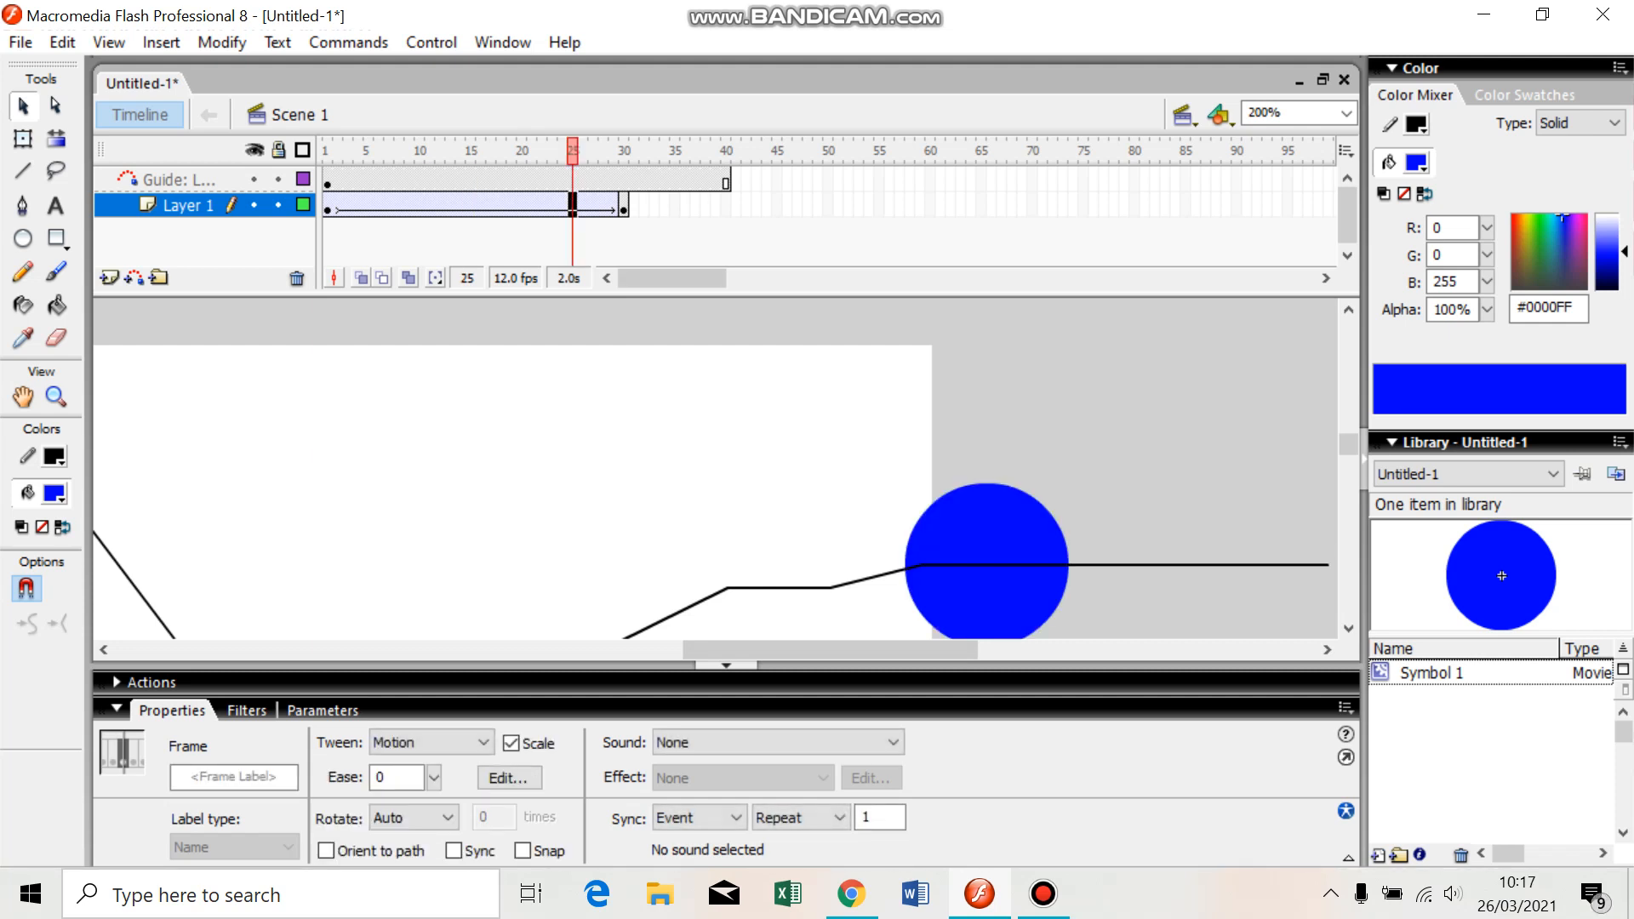
click(624, 205)
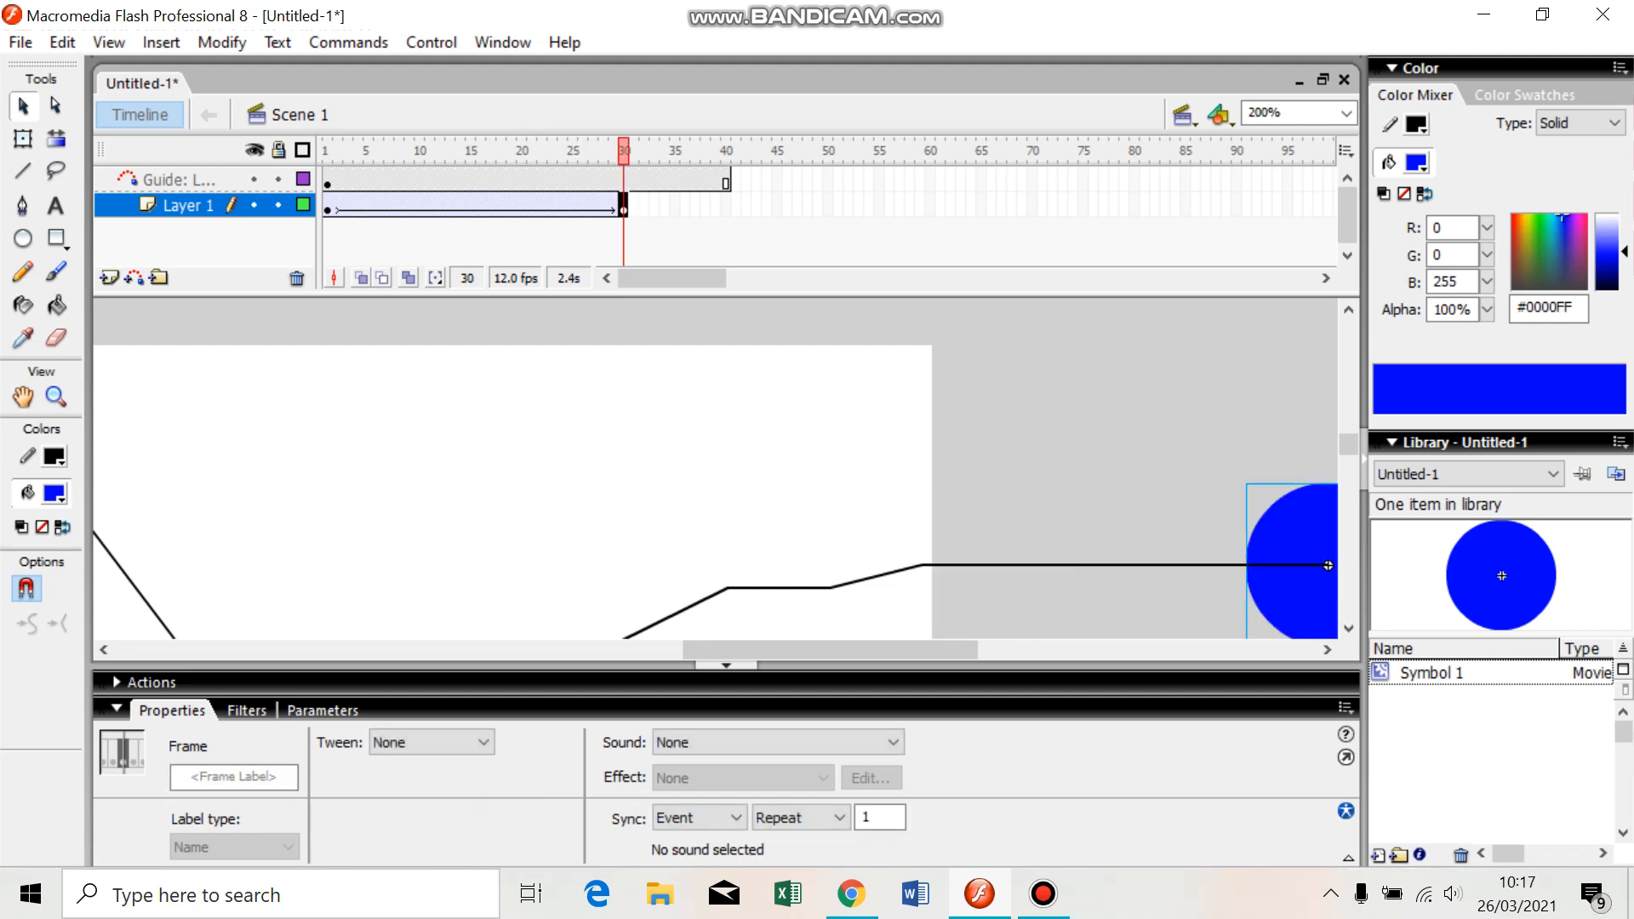
click(613, 205)
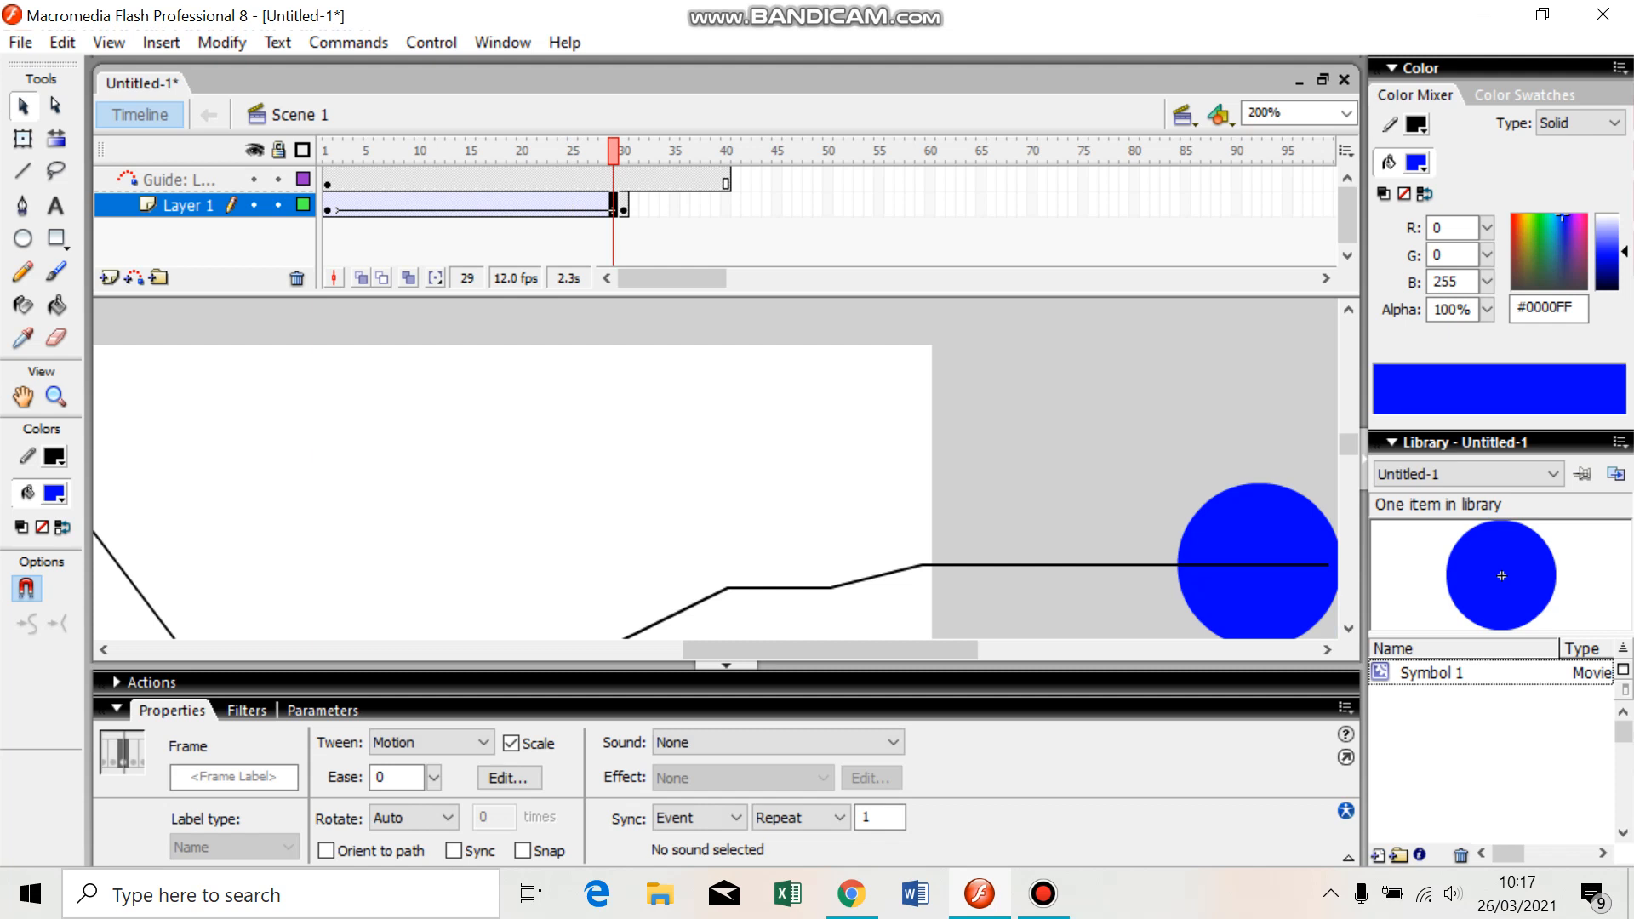
drag(829, 650, 650, 650)
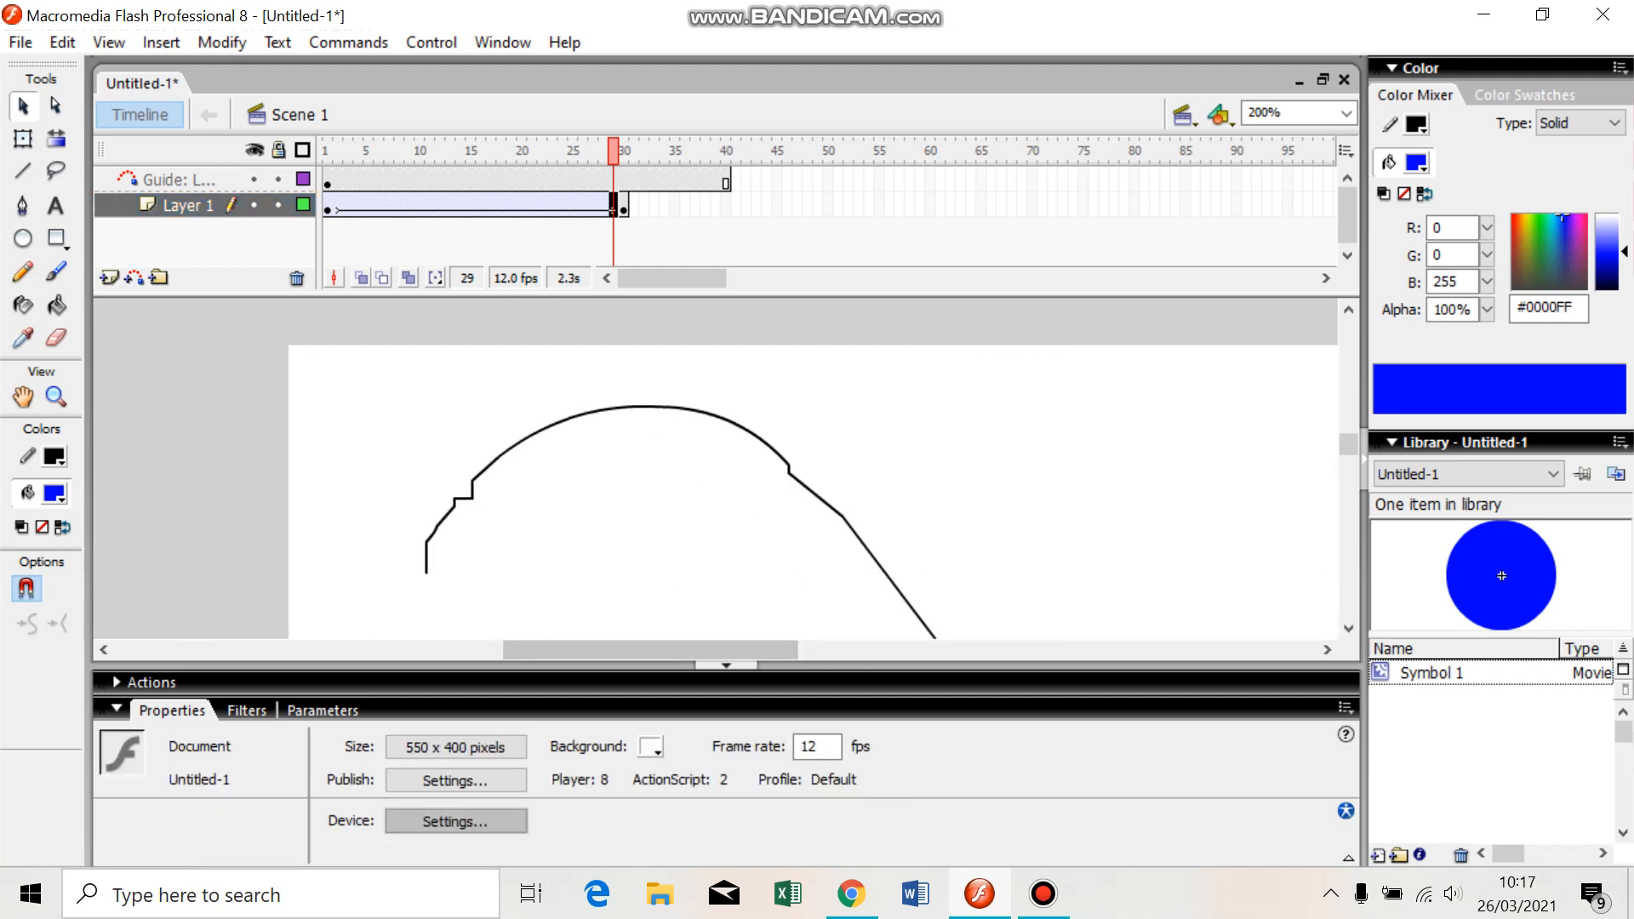
key(ctrl+minus)
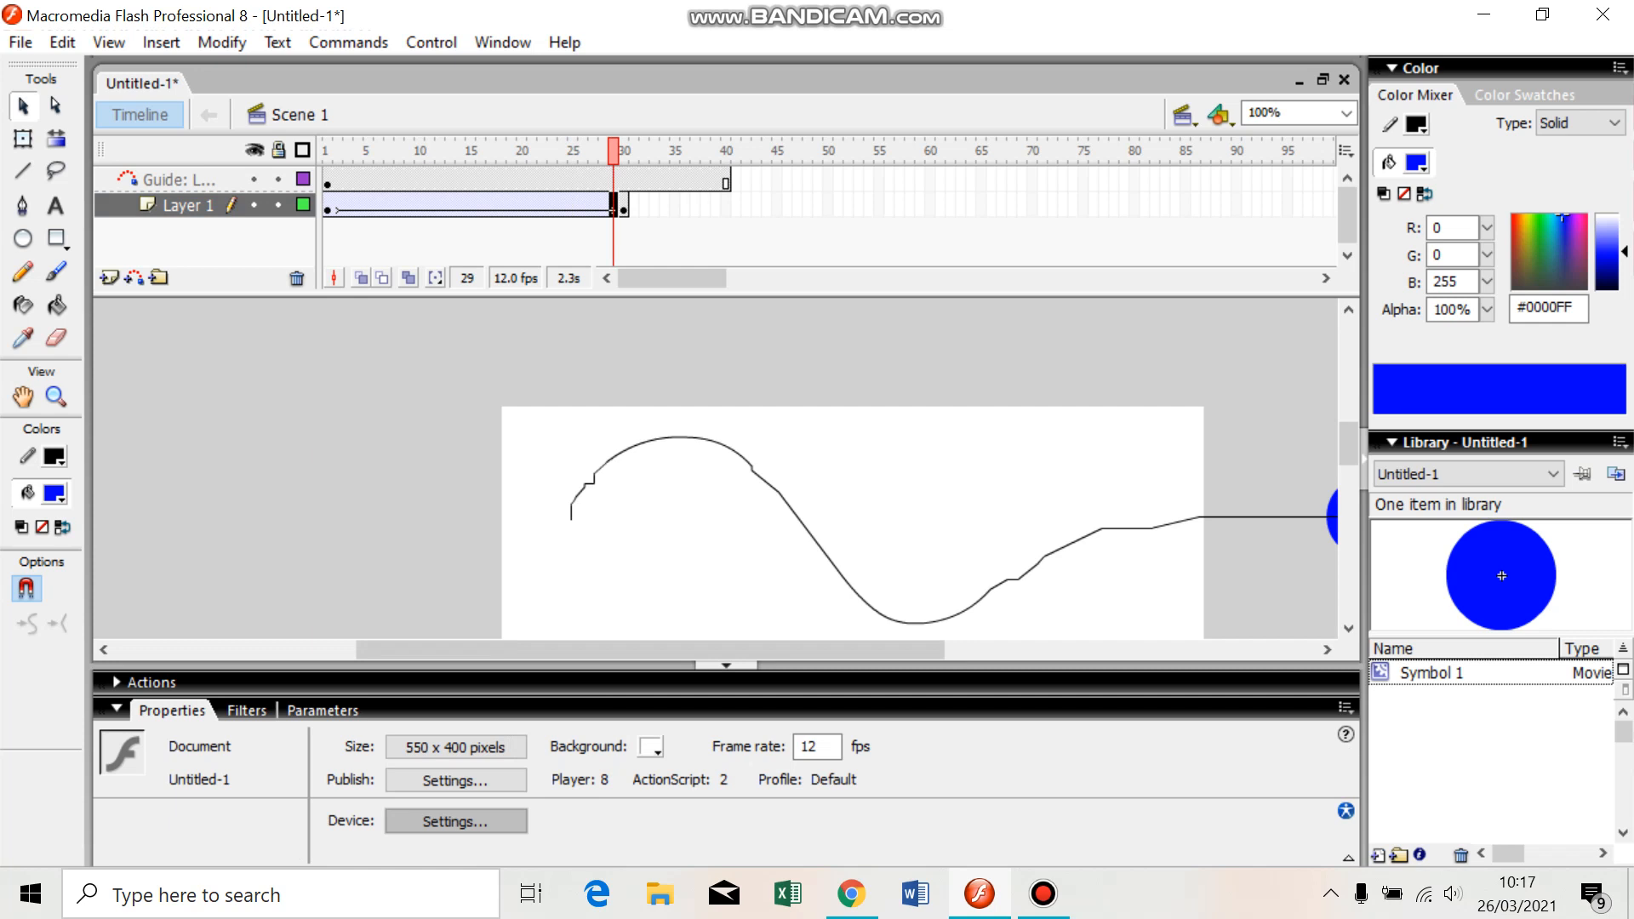
drag(650, 650, 782, 650)
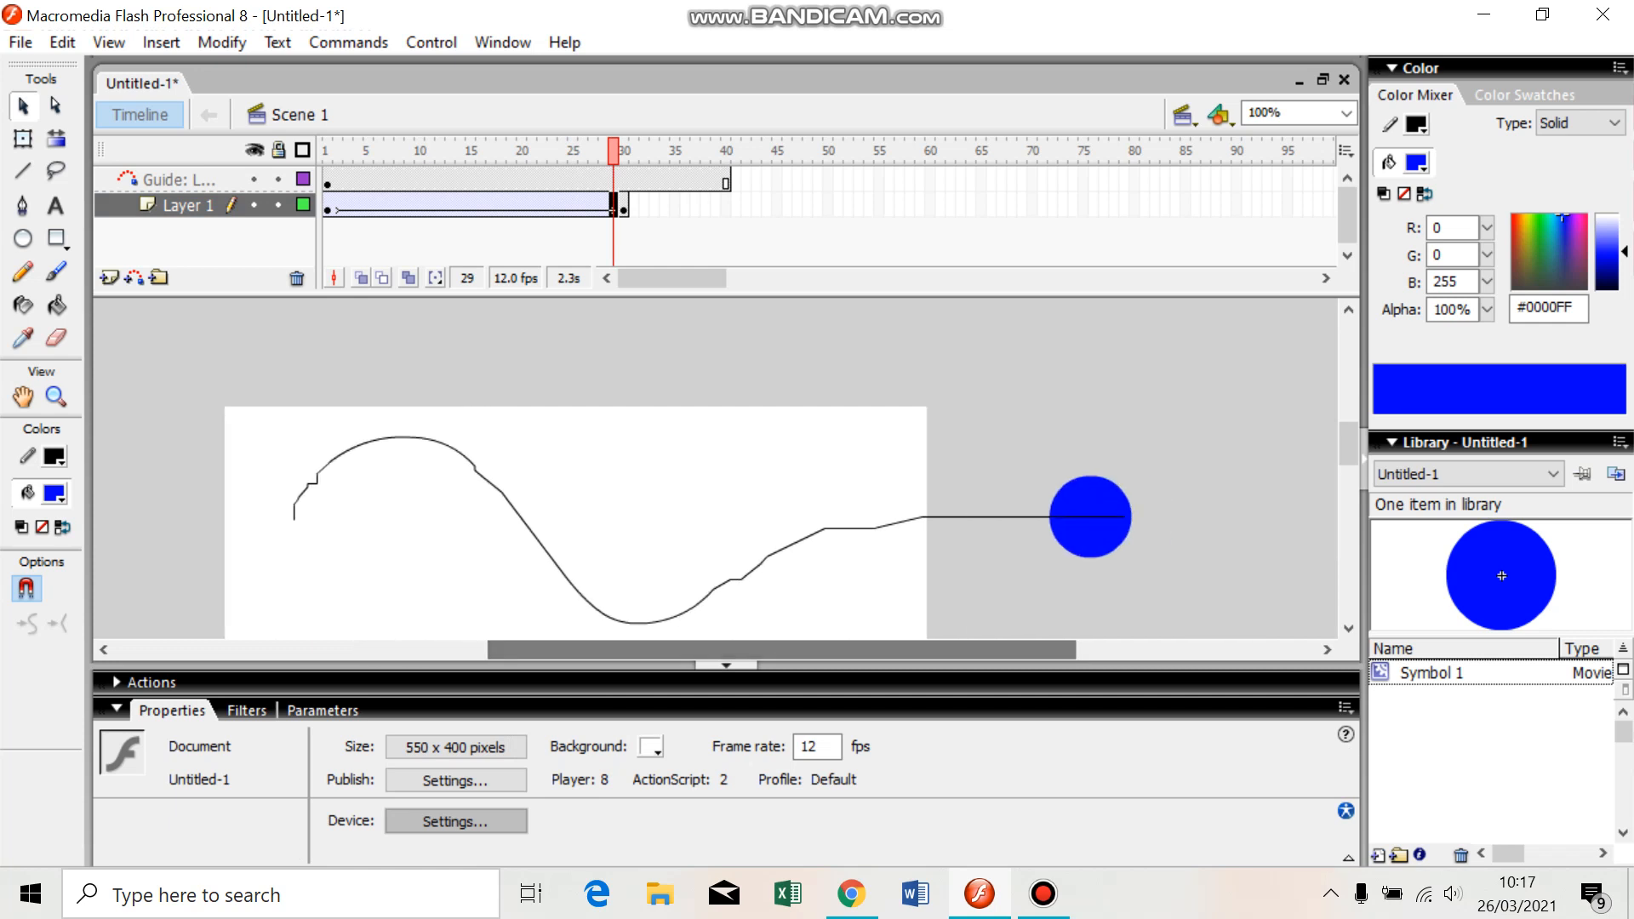
key(ctrl+Return)
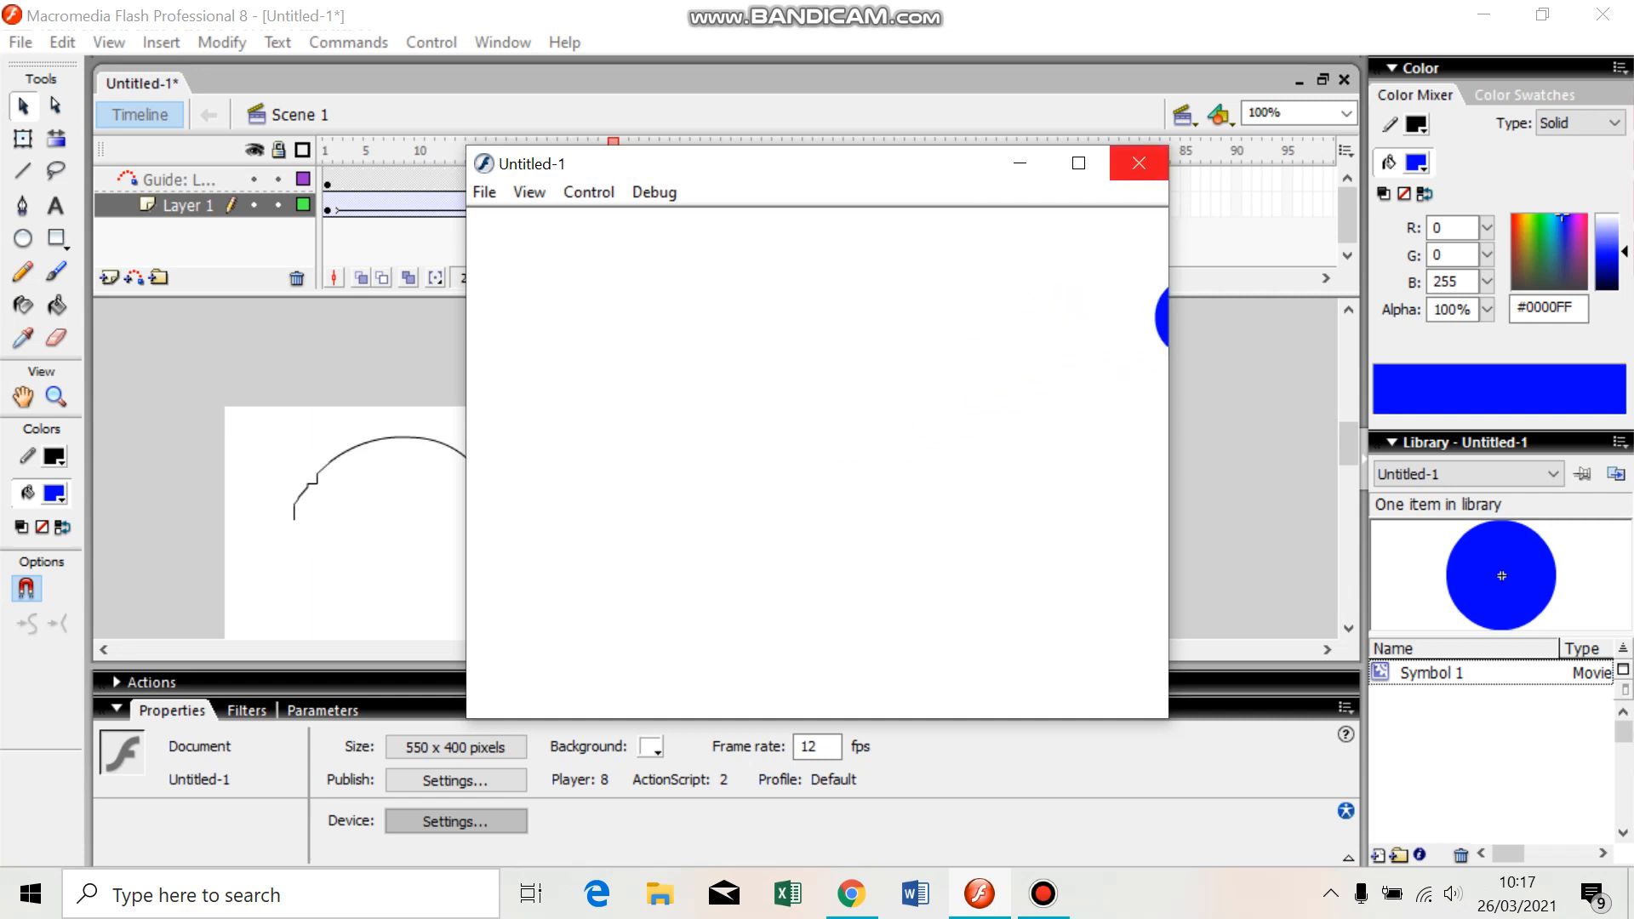
click(1139, 162)
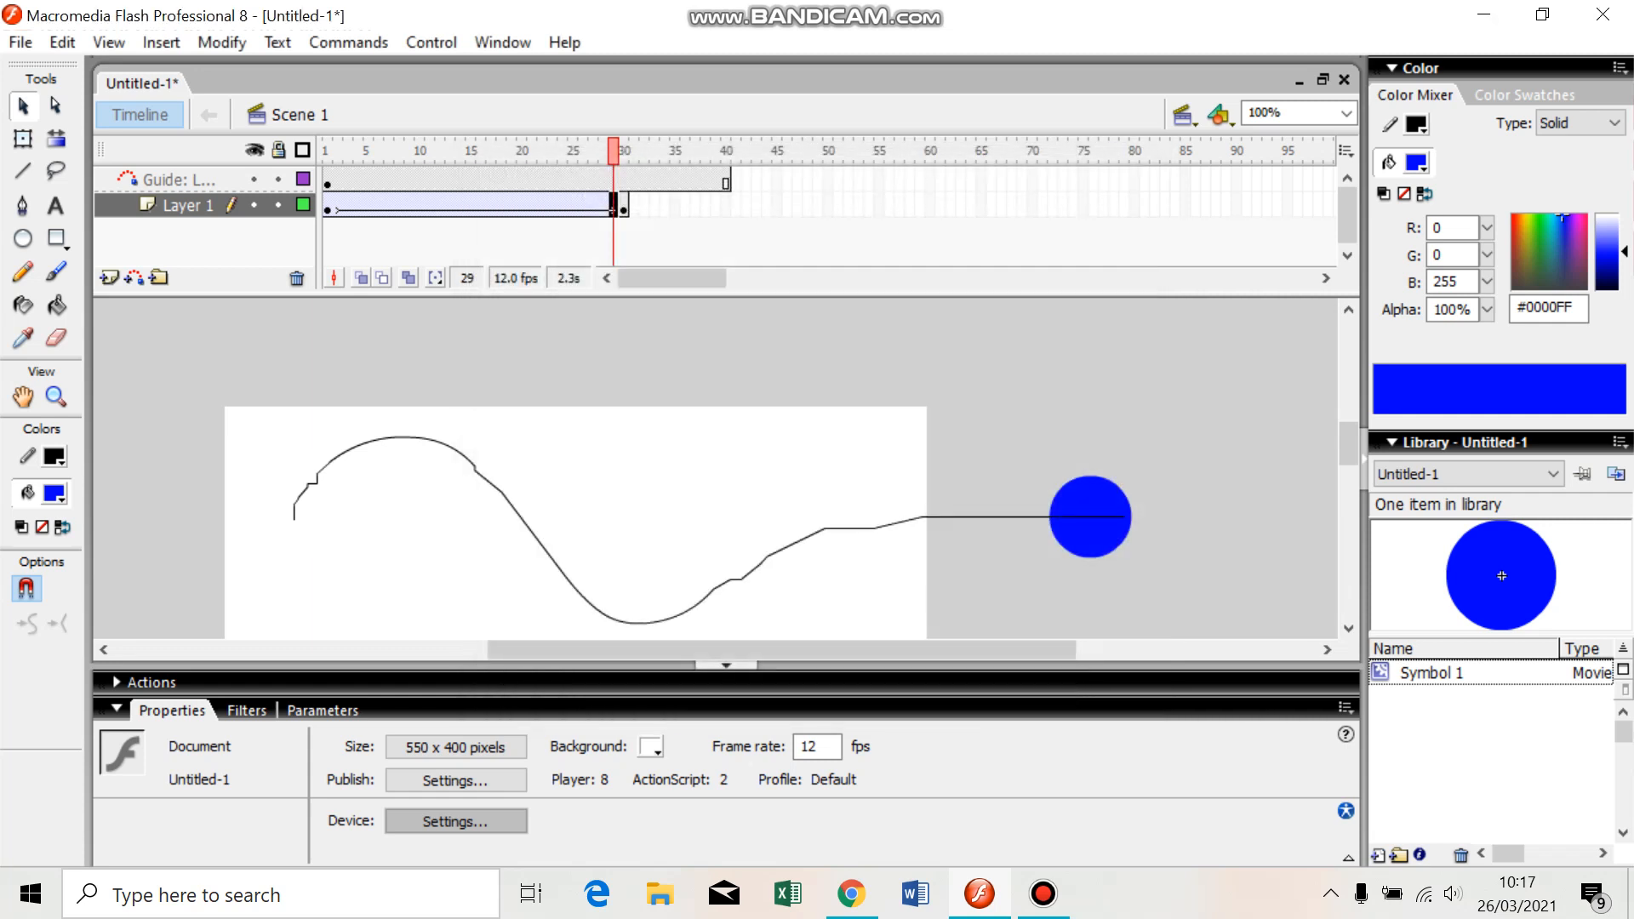
Create a new Flash Document
key(alt+f)
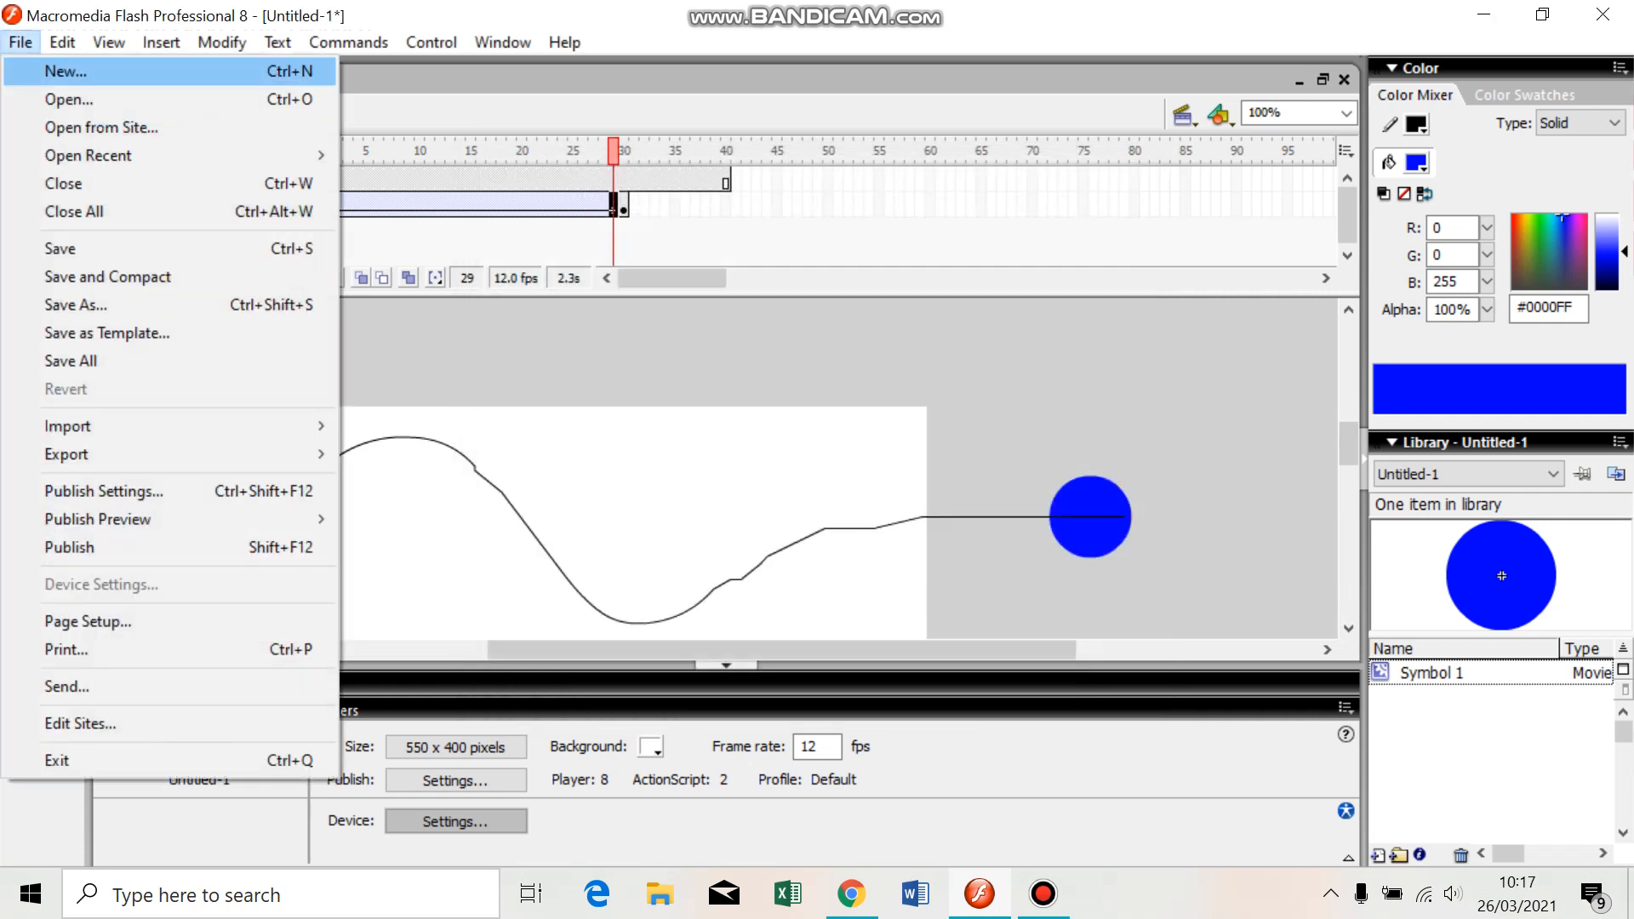
key(Return)
key(Return)
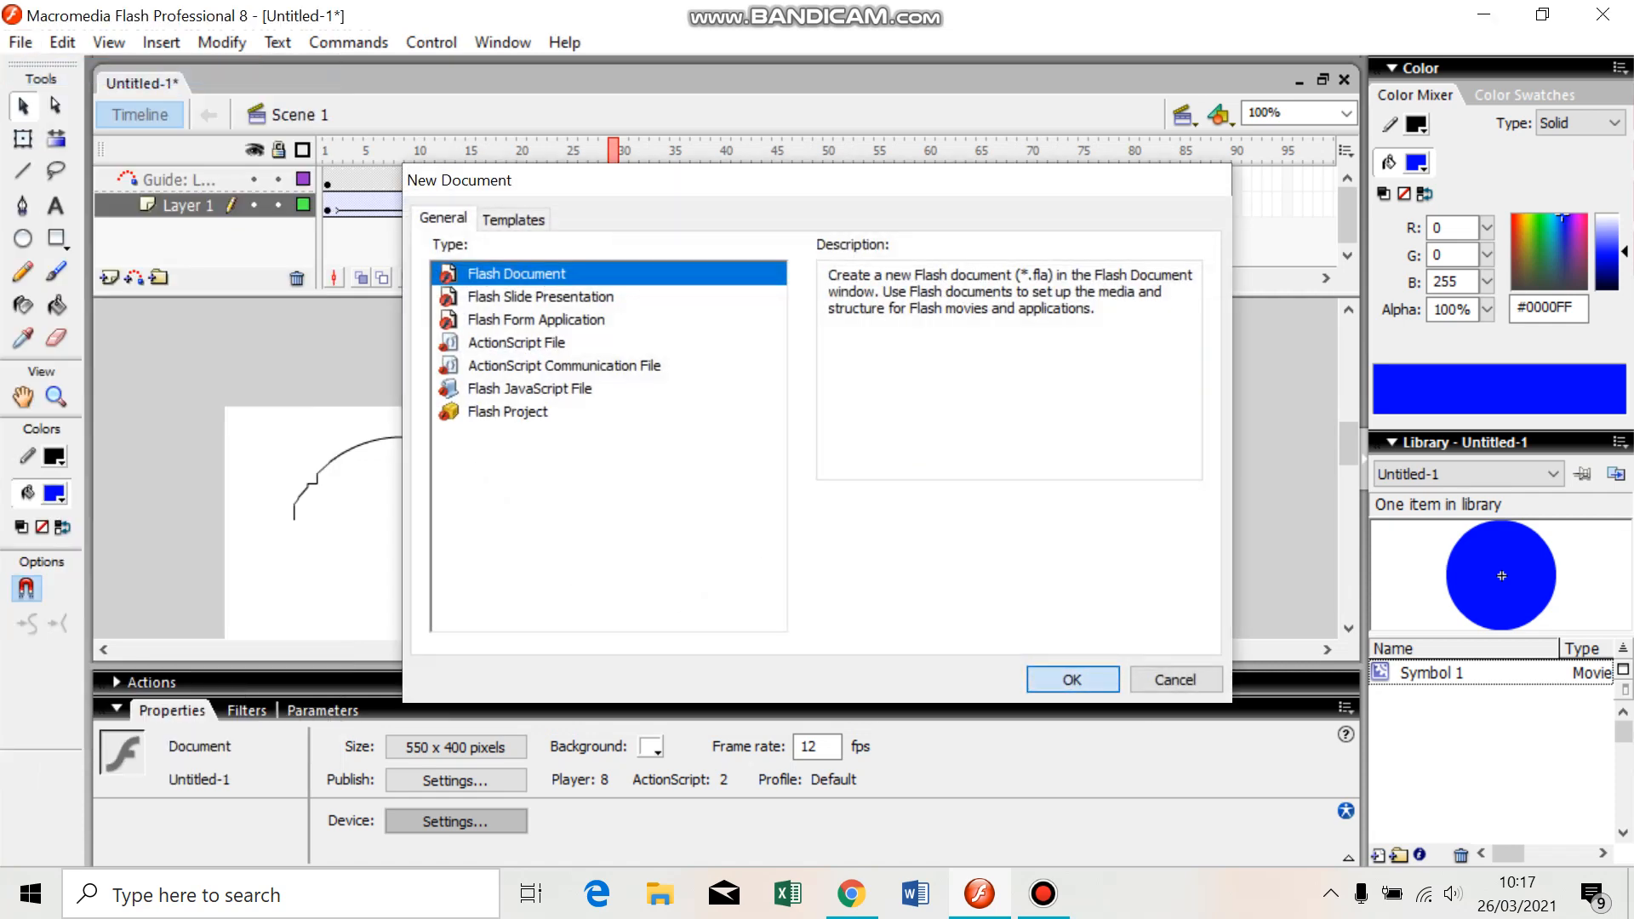
Import the Lebah PNG image to the stage
click(20, 43)
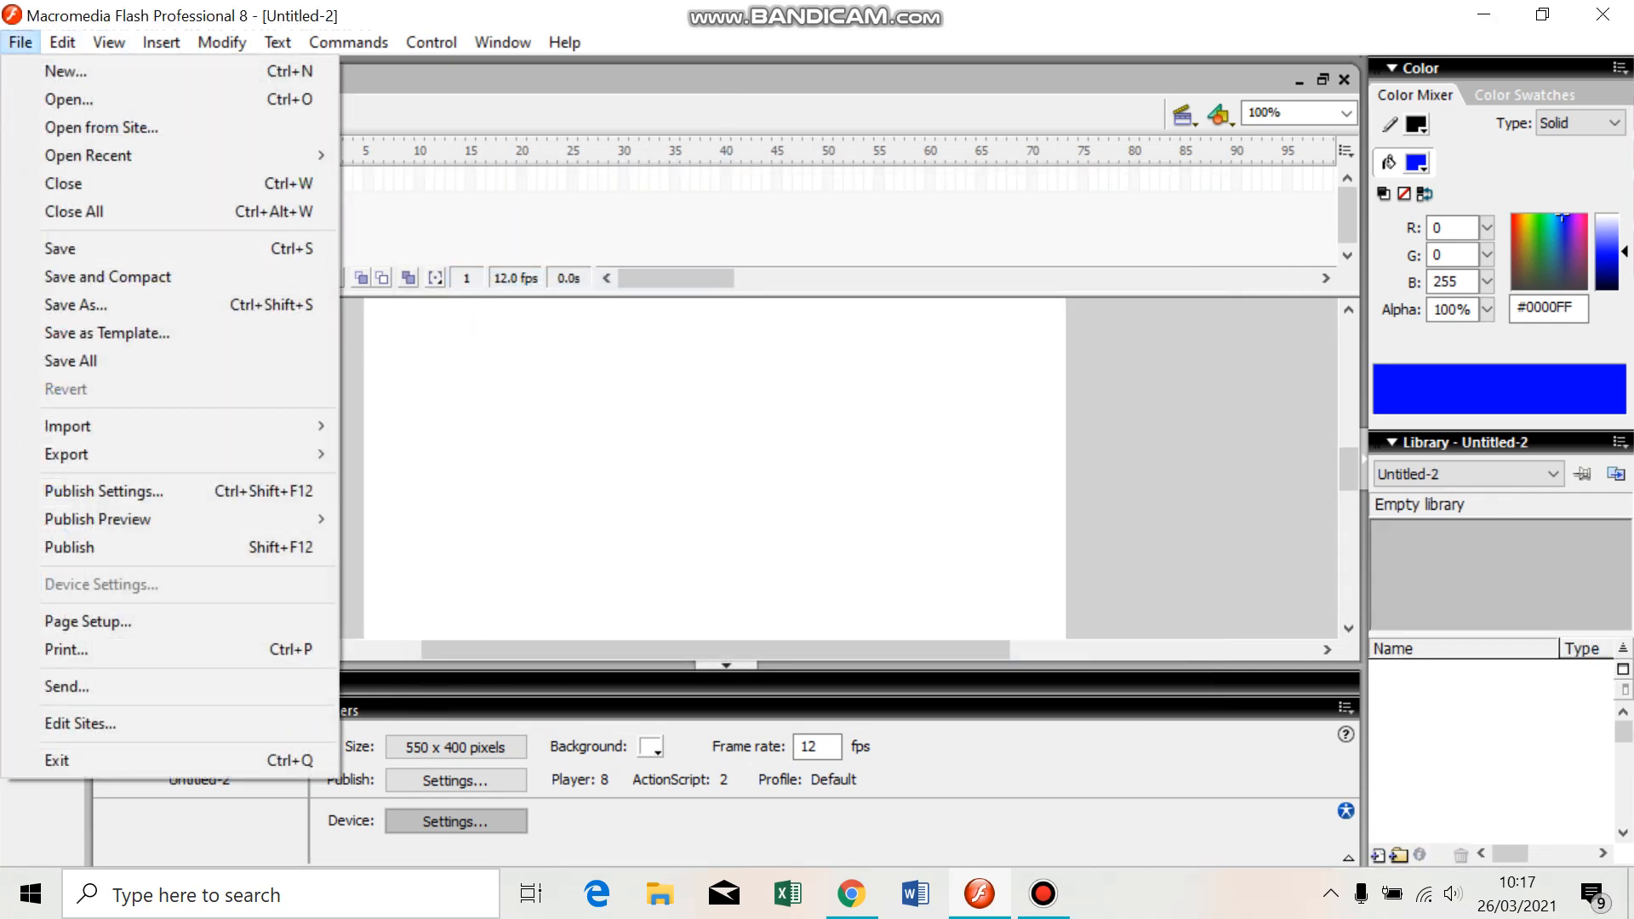
mouse_move(68, 426)
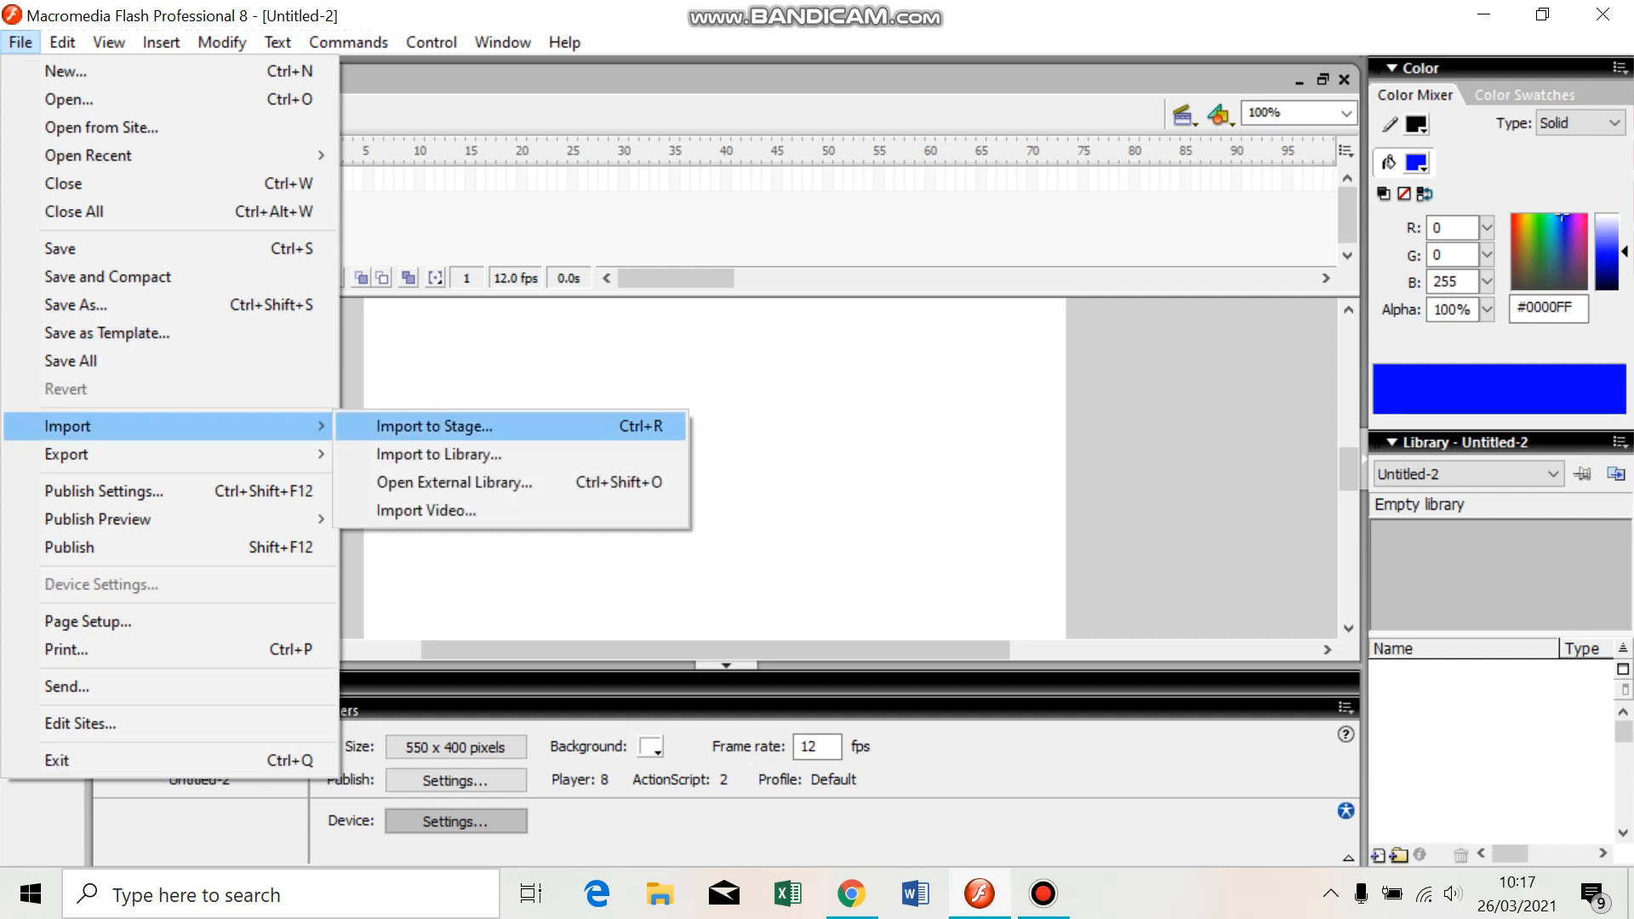
click(434, 426)
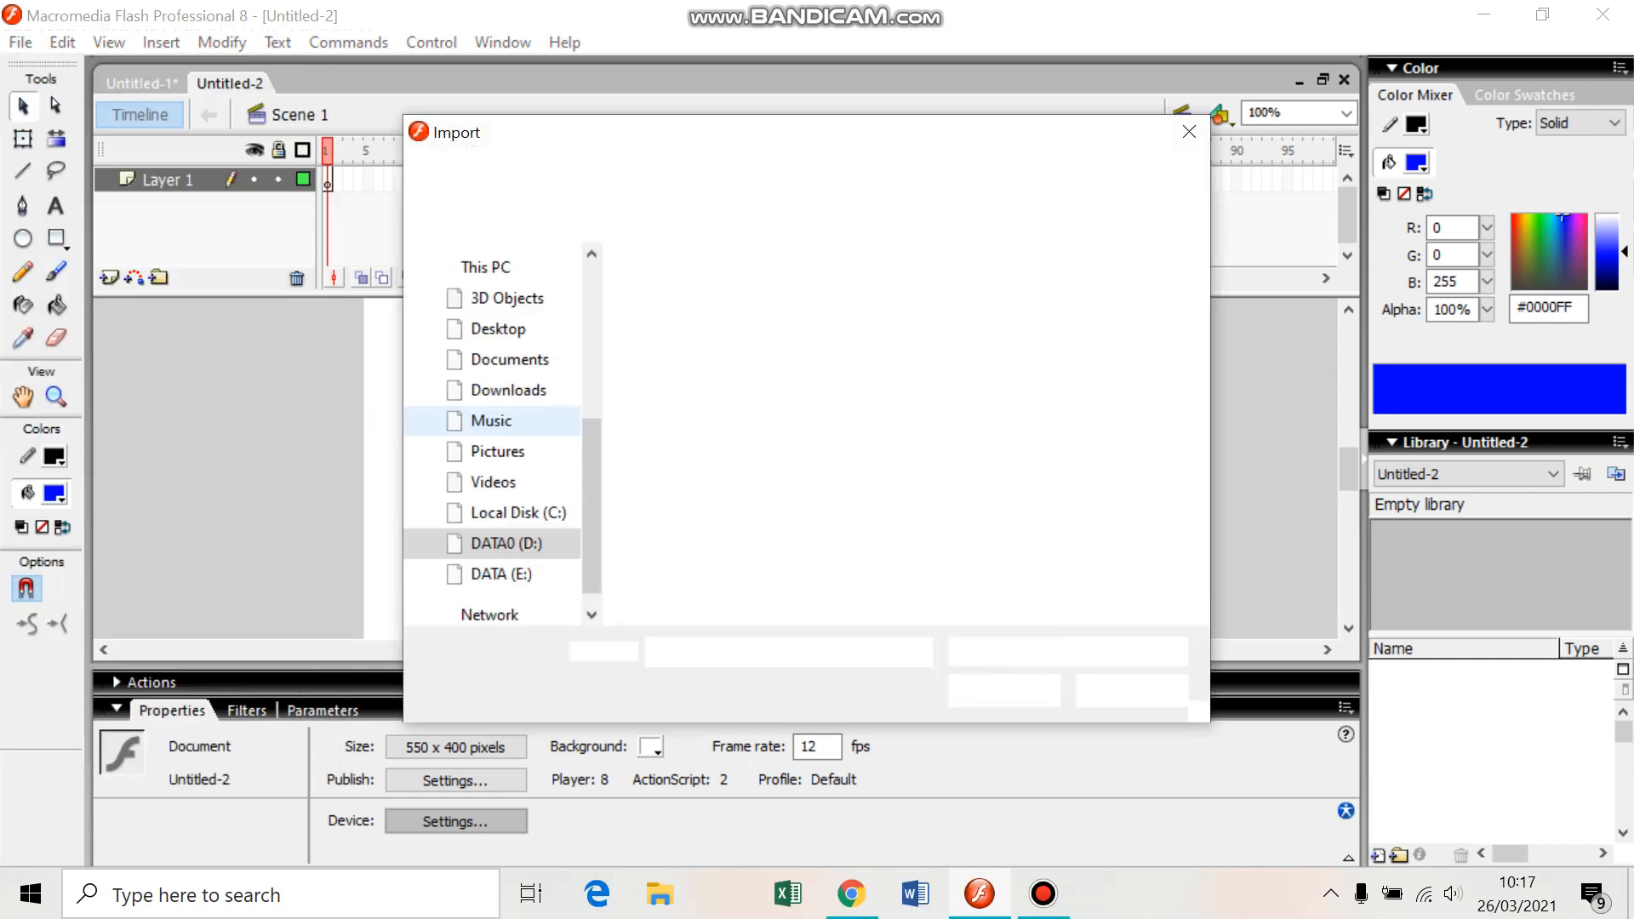
double_click(1128, 332)
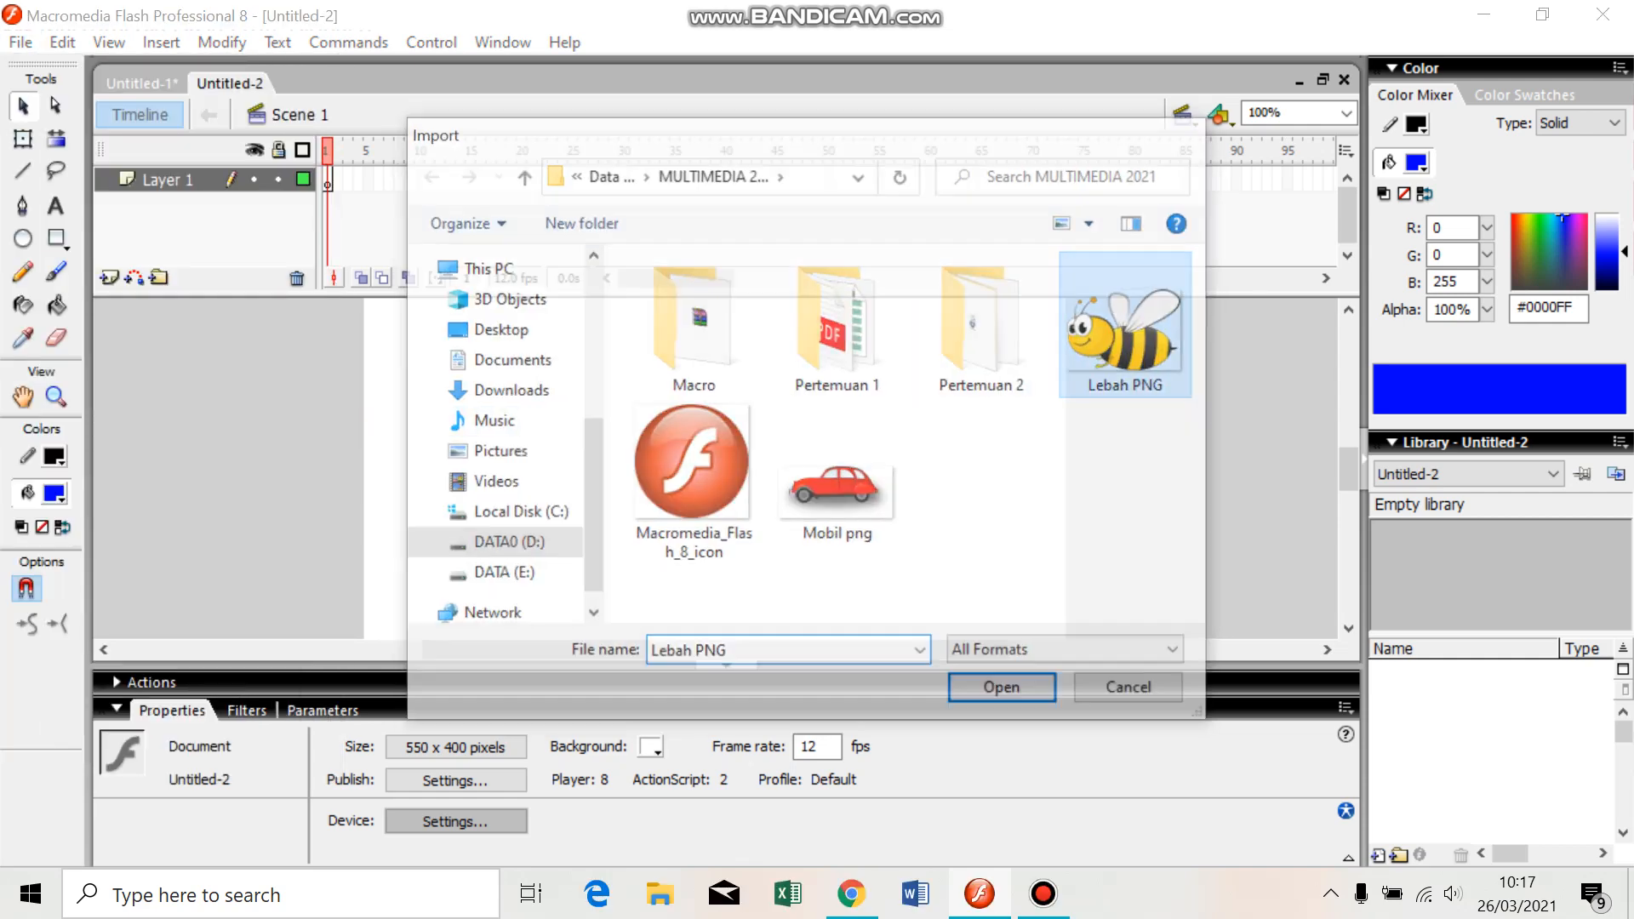
Scale the bee image down to about 134 x 96 pixels with Free Transform and place it just beyond the stage's right edge
drag(919, 412, 975, 500)
right_click(975, 499)
click(1067, 256)
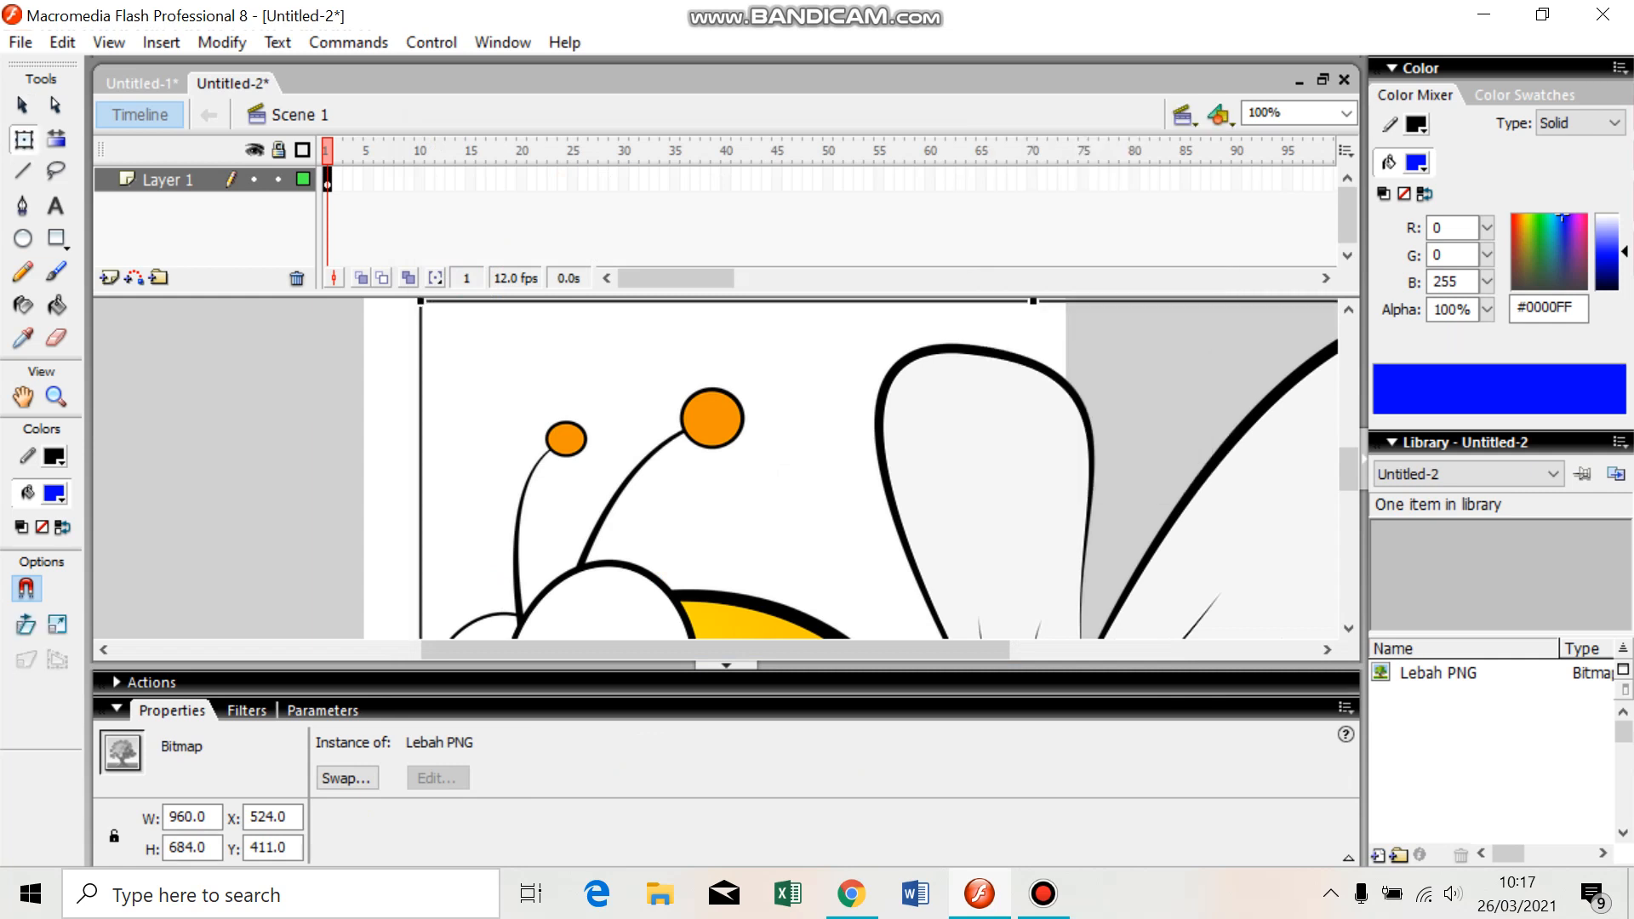
drag(421, 301, 748, 534)
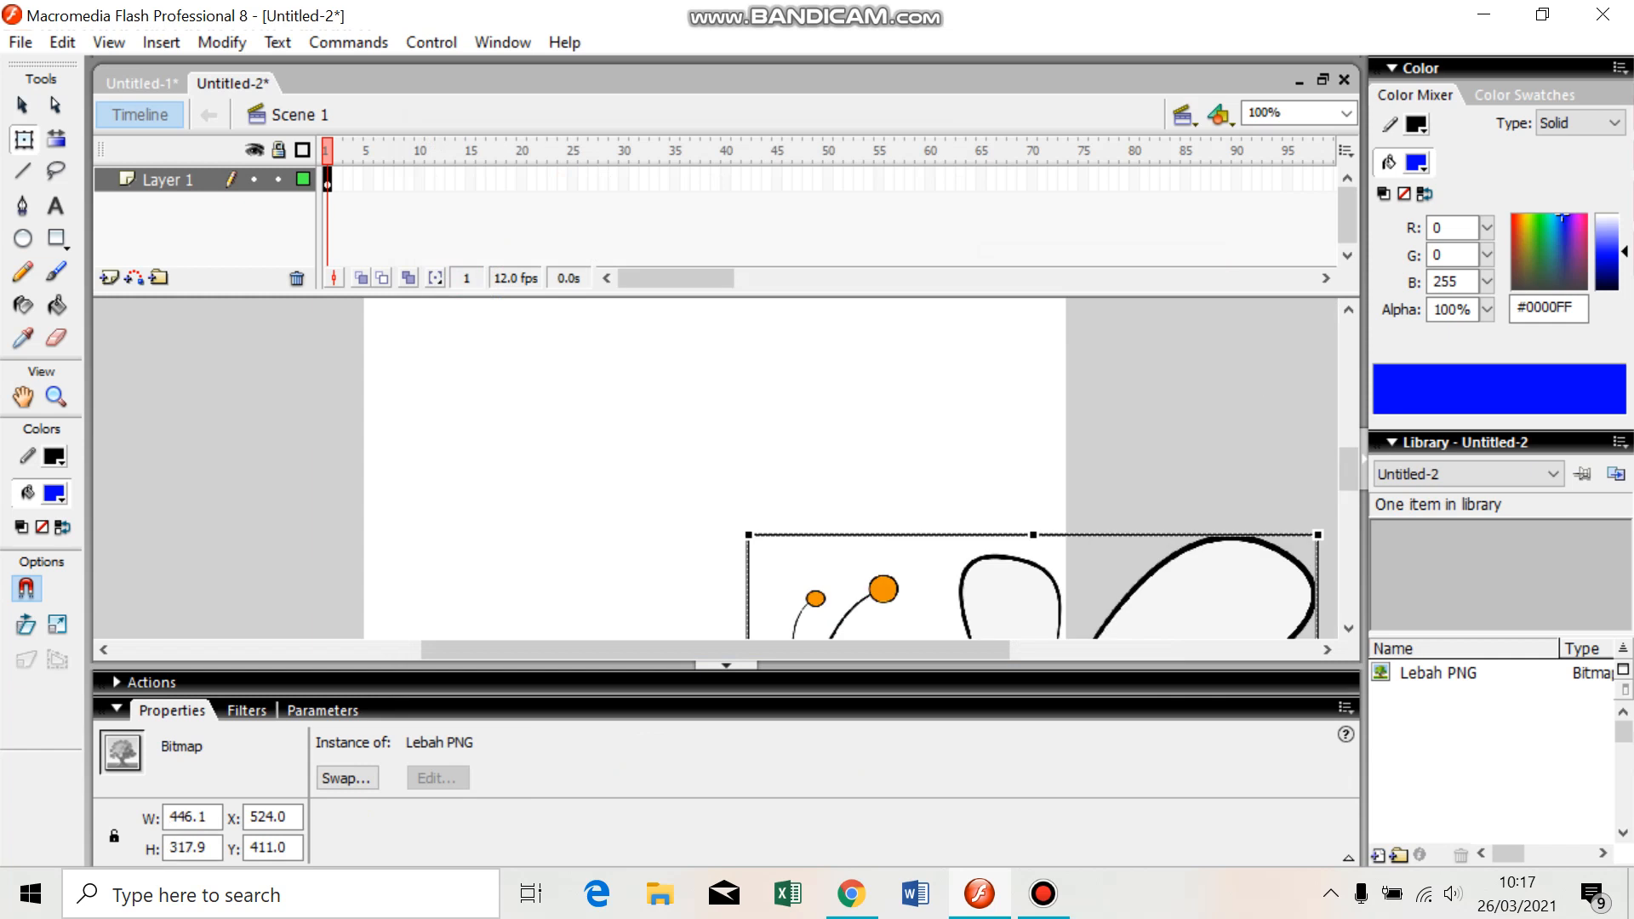
drag(996, 591, 711, 417)
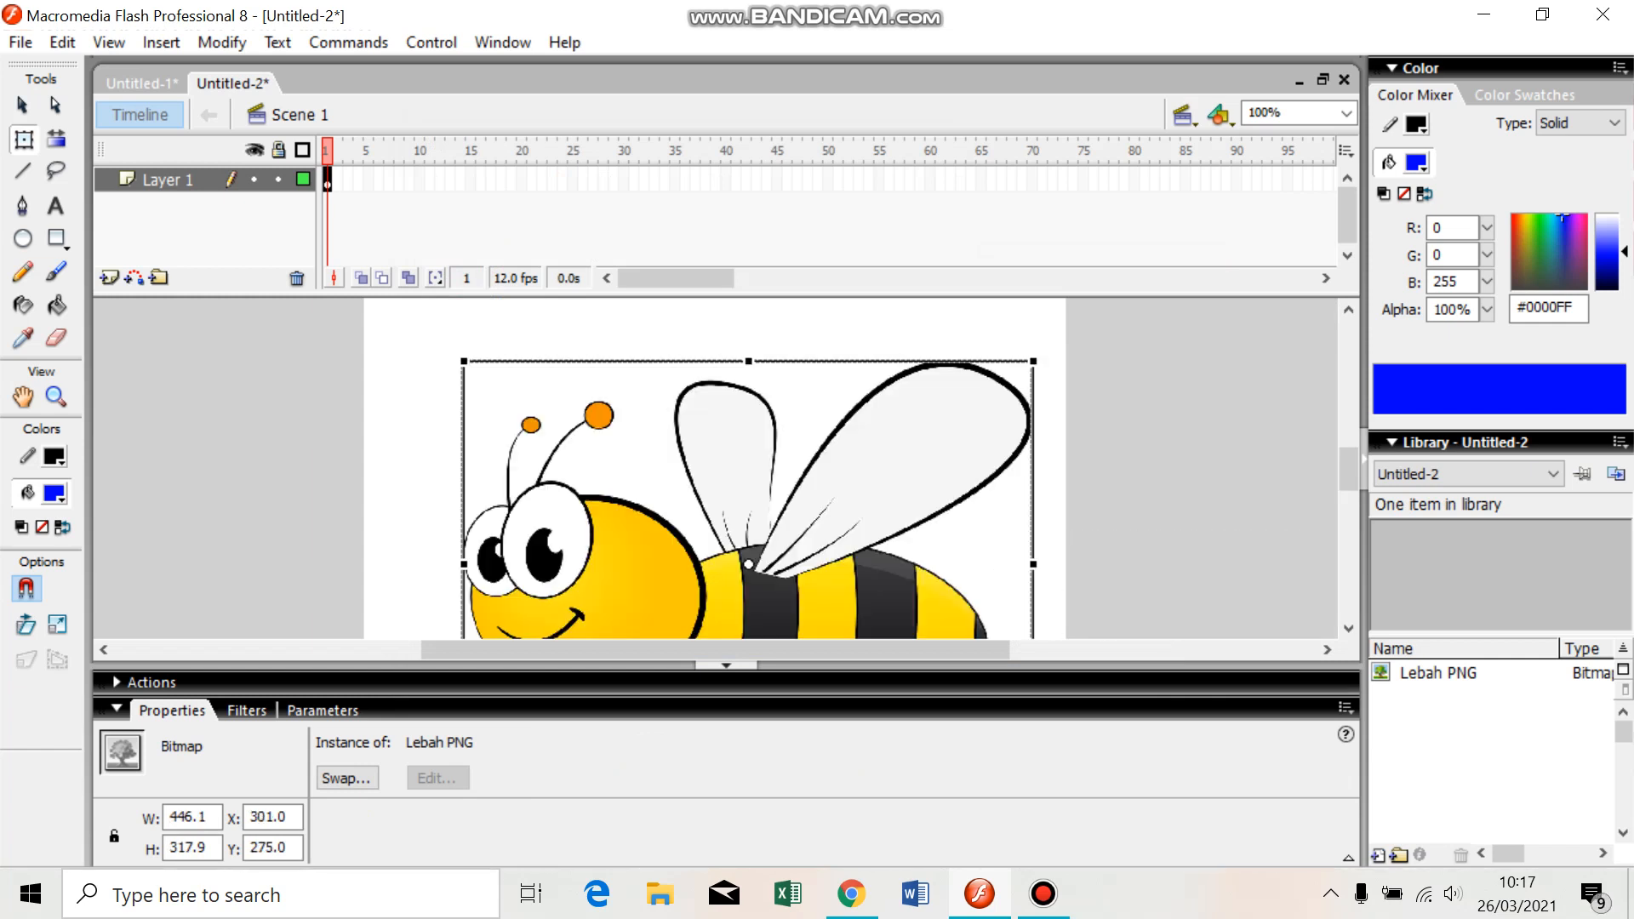
drag(464, 360, 1090, 430)
click(987, 528)
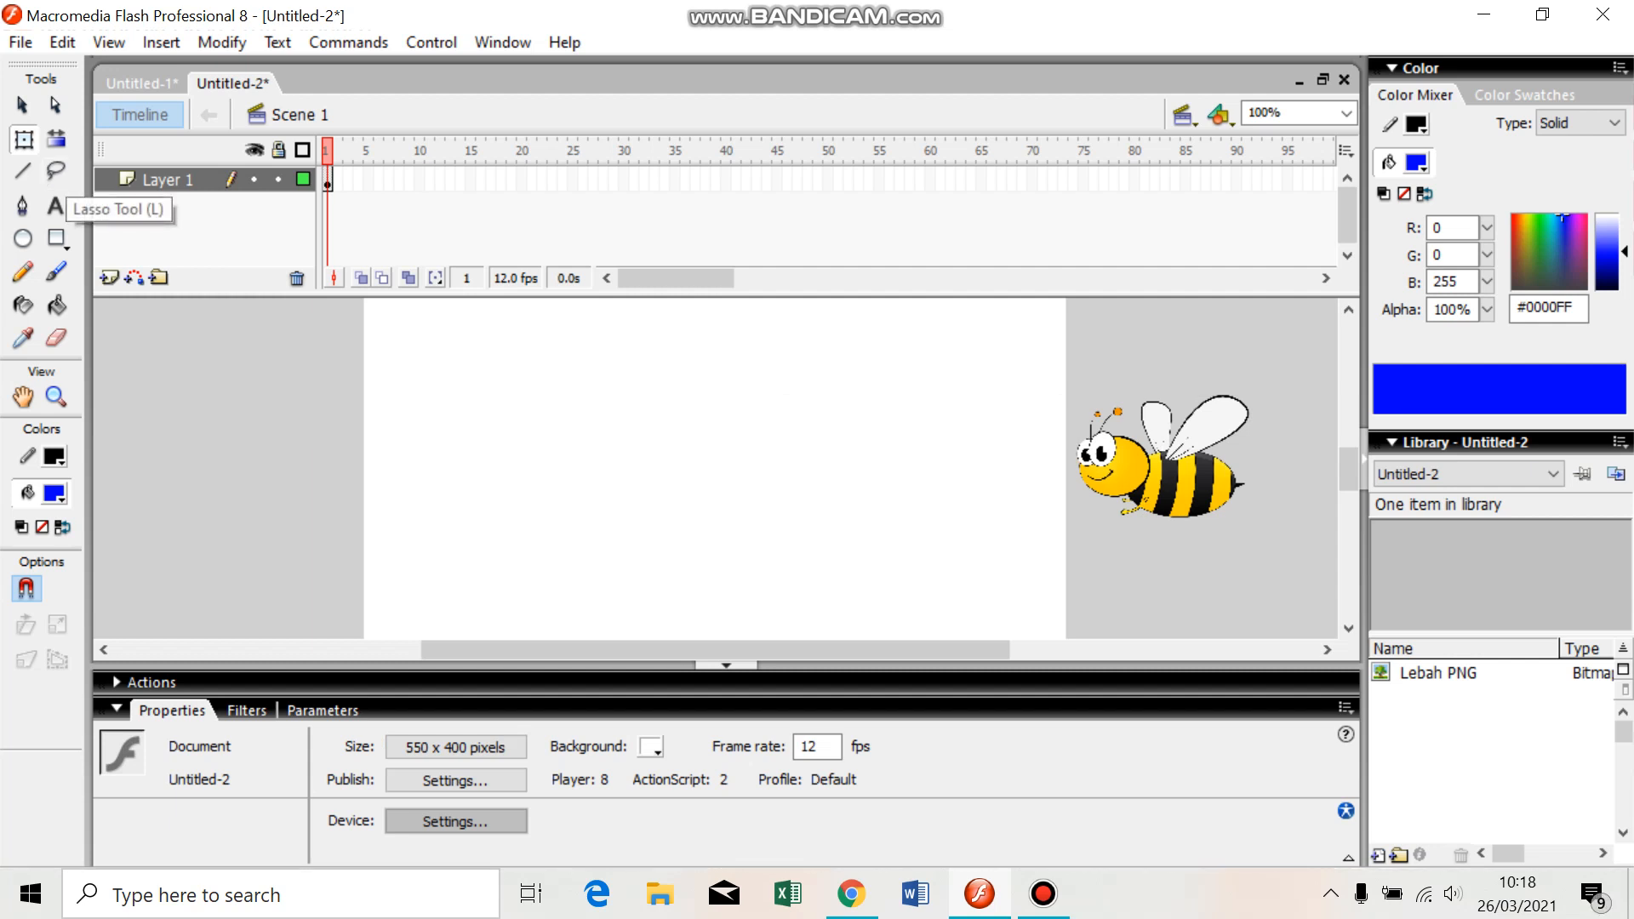
Convert the bee image to a Movie clip symbol named Symbol 1
click(1090, 431)
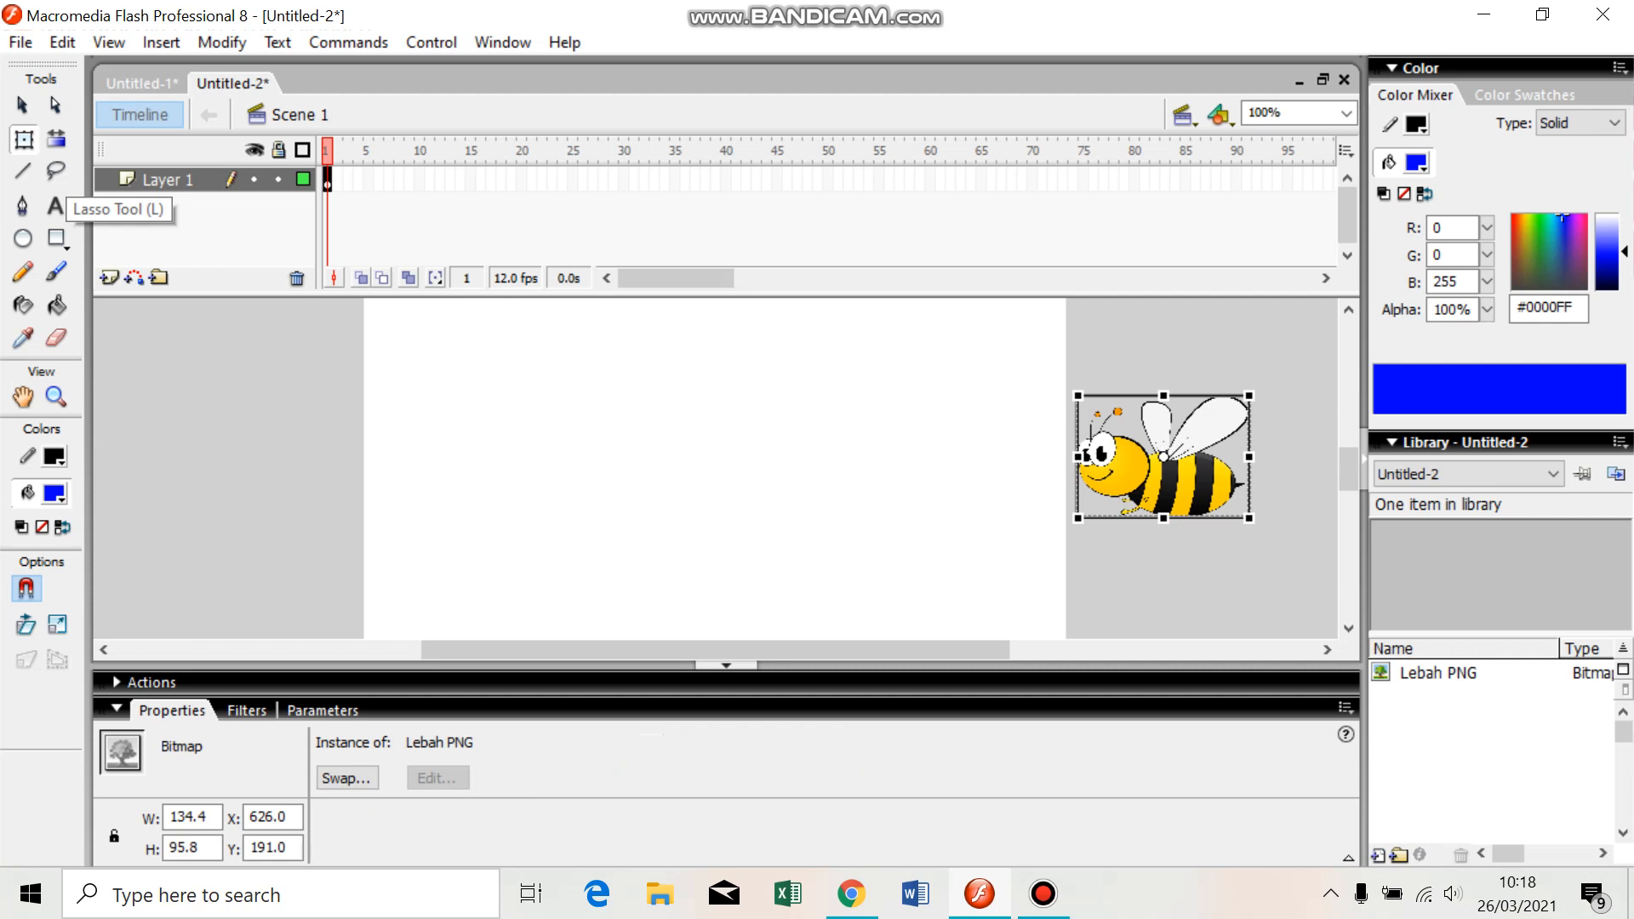
right_click(1163, 429)
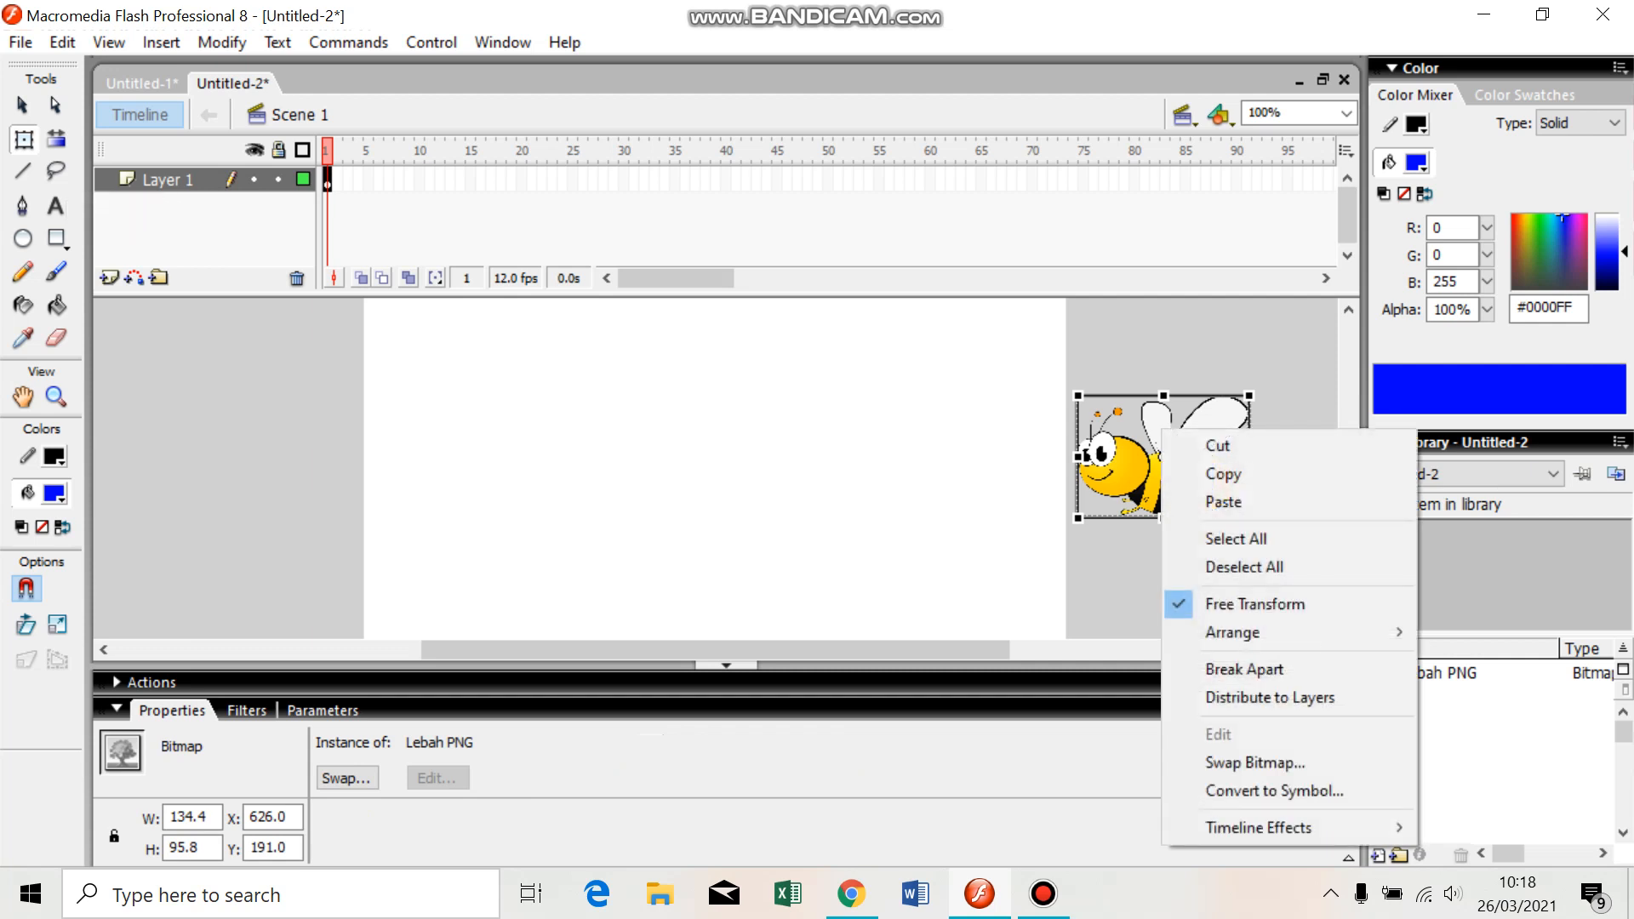
click(1274, 790)
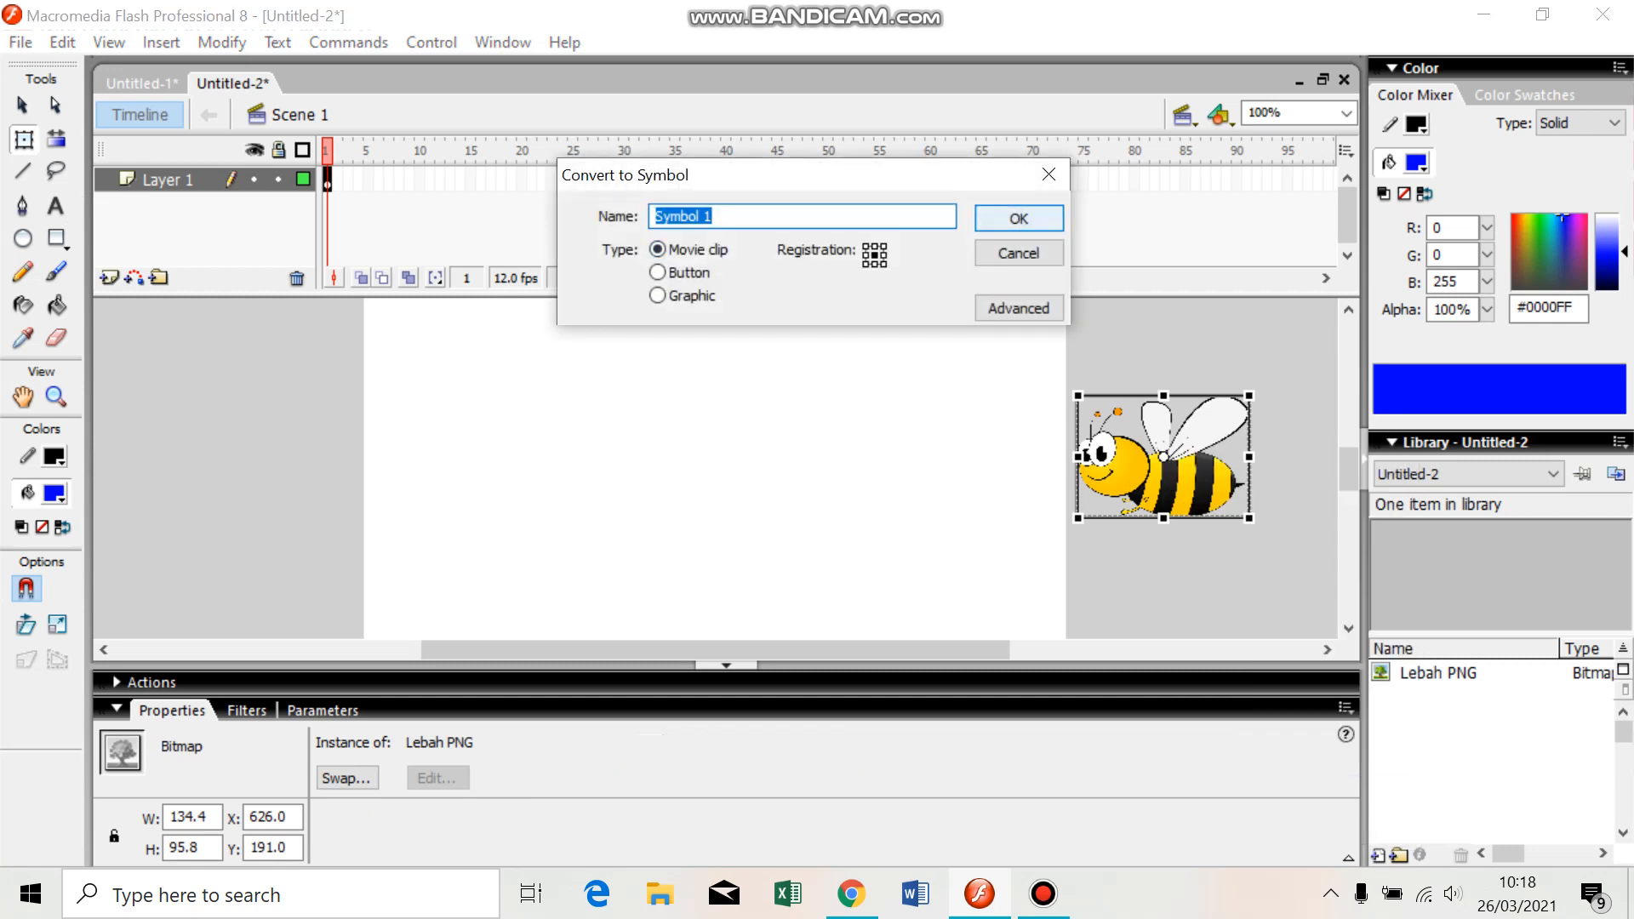
key(Return)
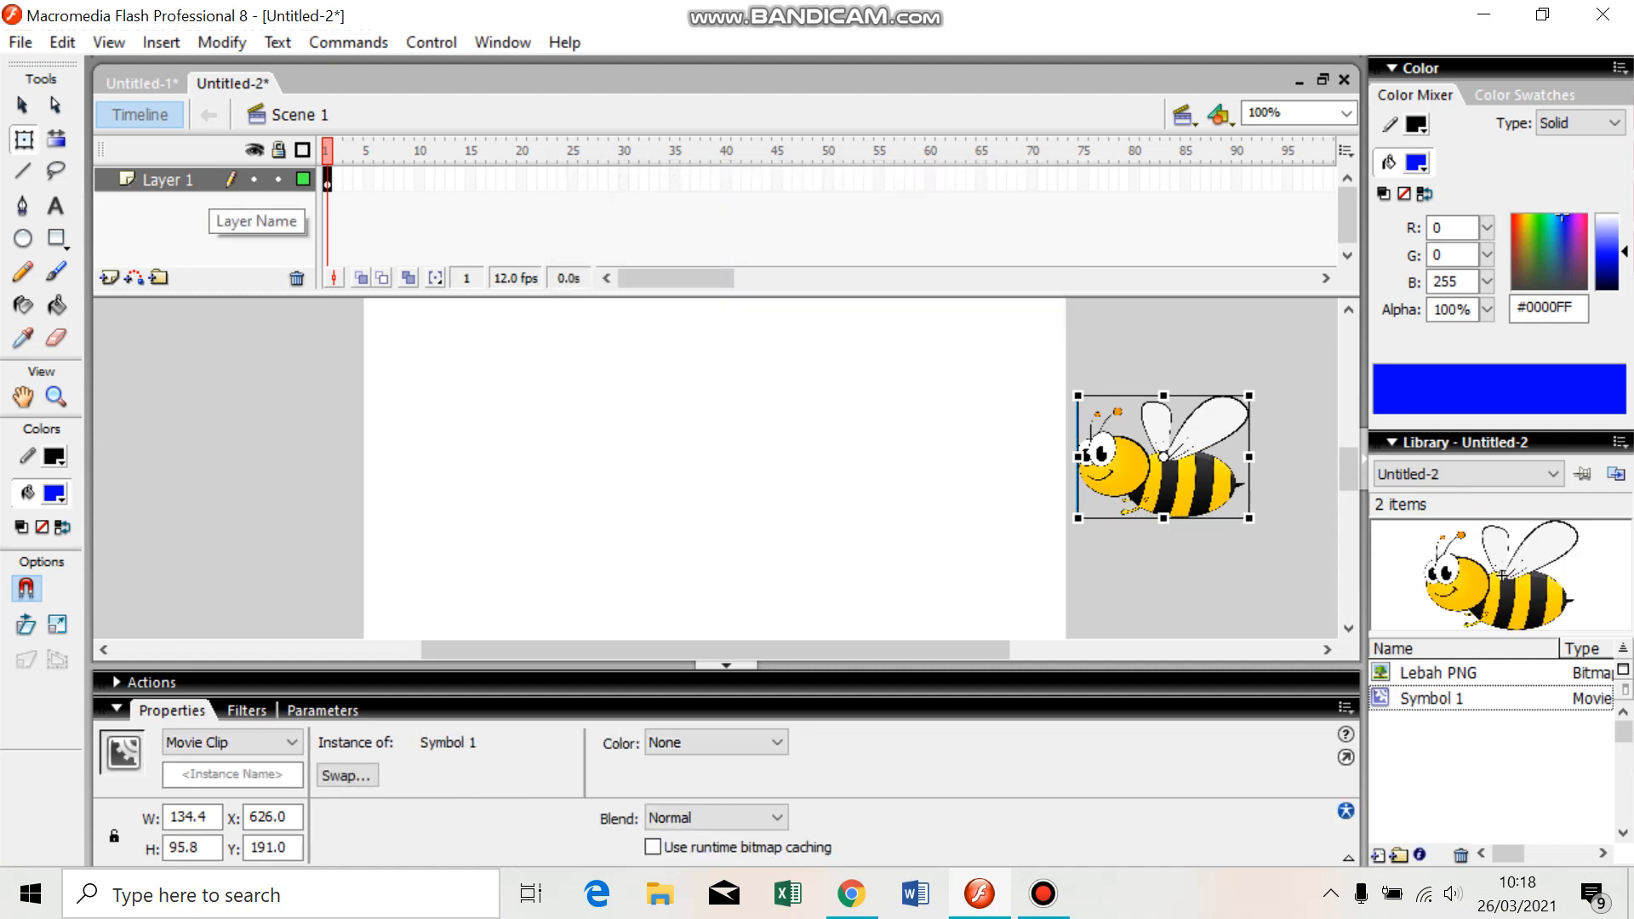
Add a motion guide to Layer 1 and draw a wavy Pencil path across the stage, from above the bee to beyond the left edge
right_click(175, 182)
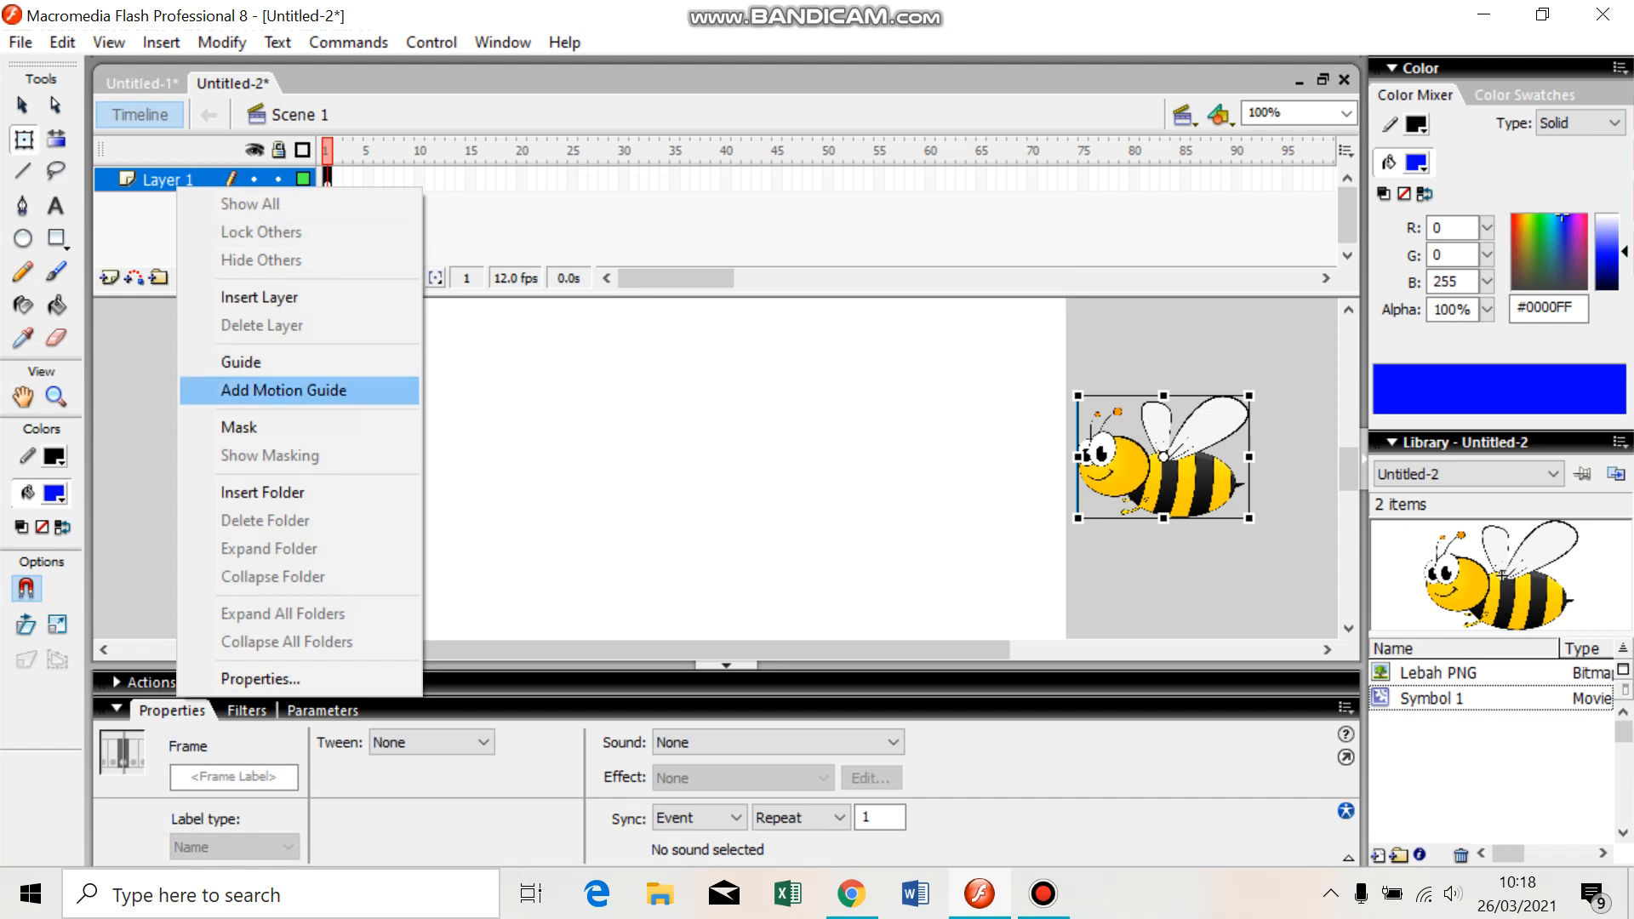
click(284, 390)
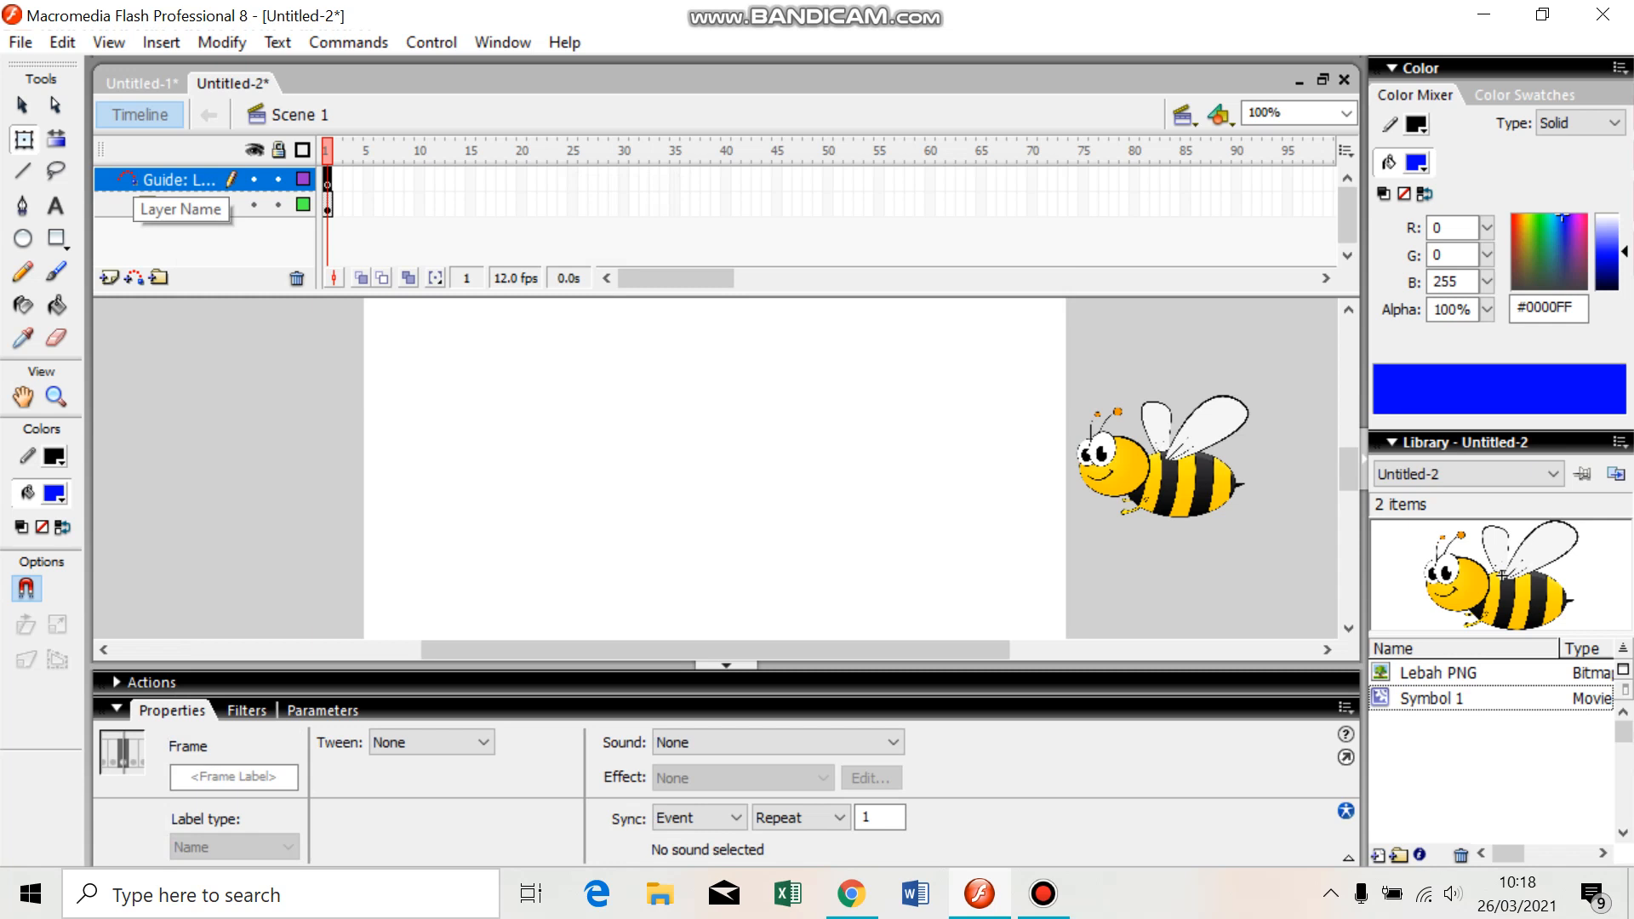
click(23, 274)
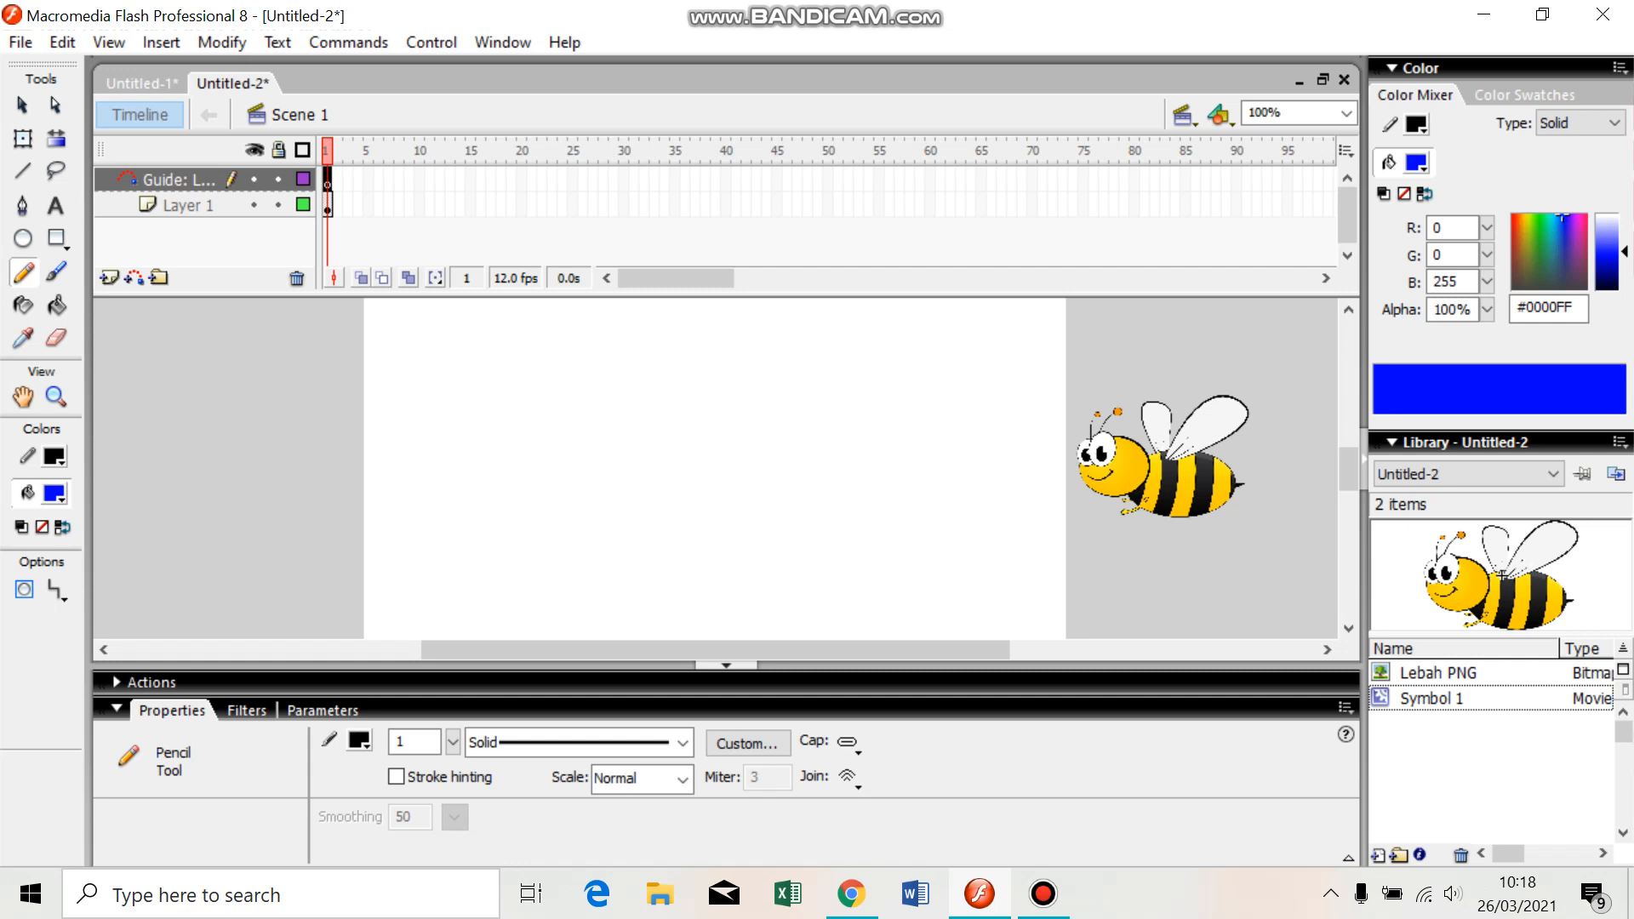
mouse_move(1156, 369)
mouse_down()
mouse_move(1075, 350)
mouse_move(1001, 379)
mouse_move(956, 428)
mouse_move(739, 489)
mouse_move(575, 464)
mouse_move(460, 494)
mouse_move(290, 499)
mouse_up()
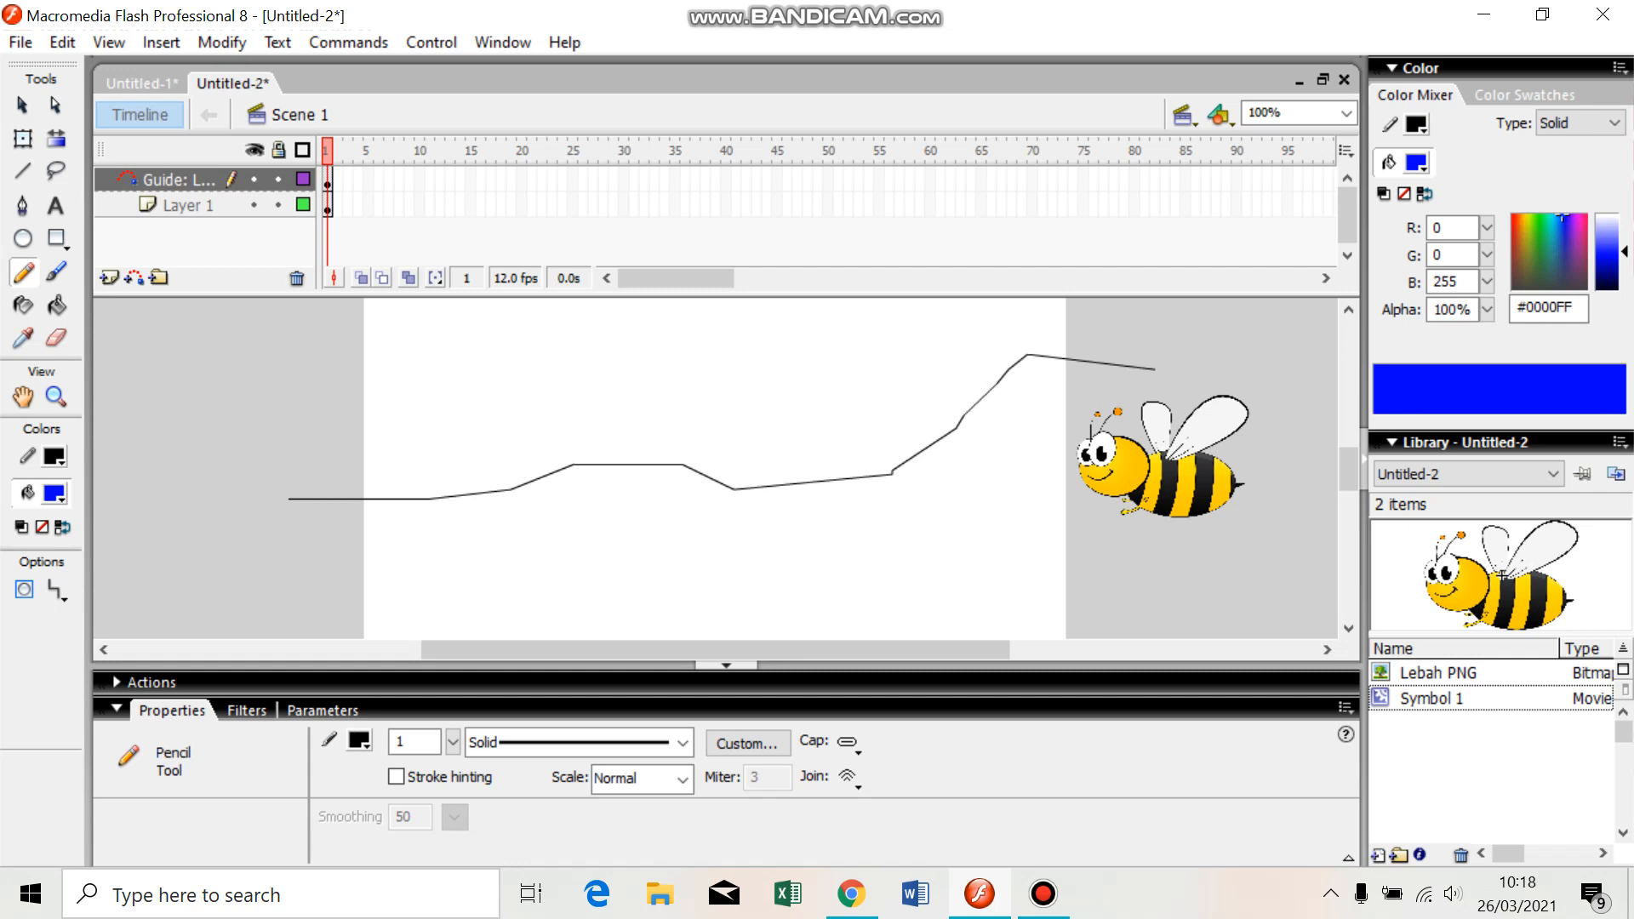
Extend the guide layer of the bee document by inserting a frame at frame 40
click(23, 107)
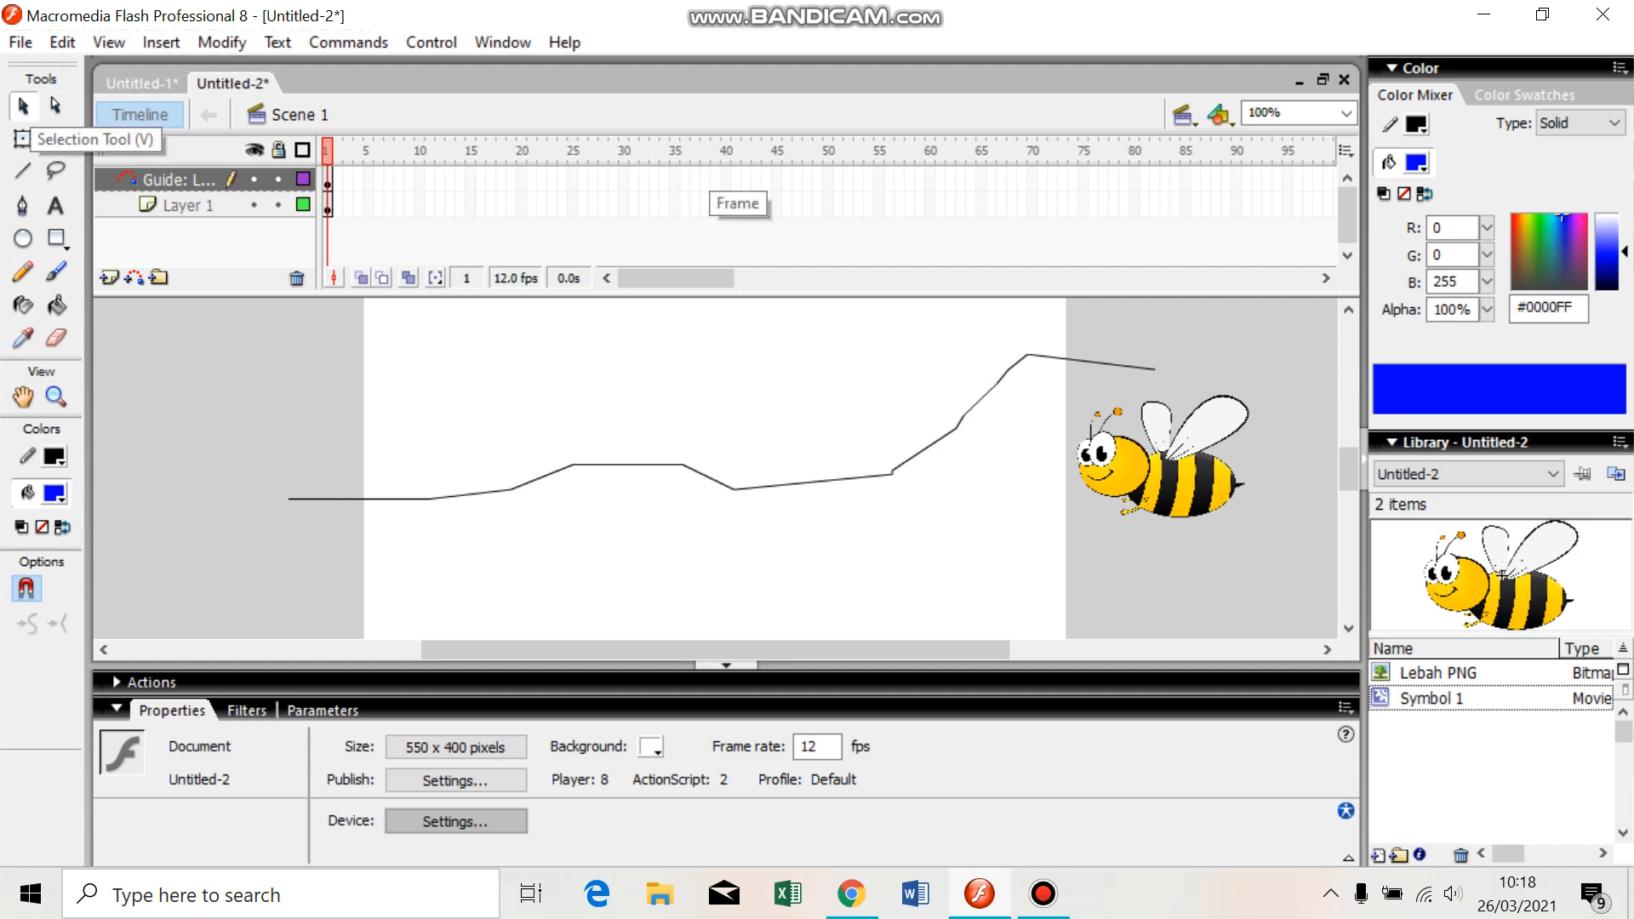
click(726, 180)
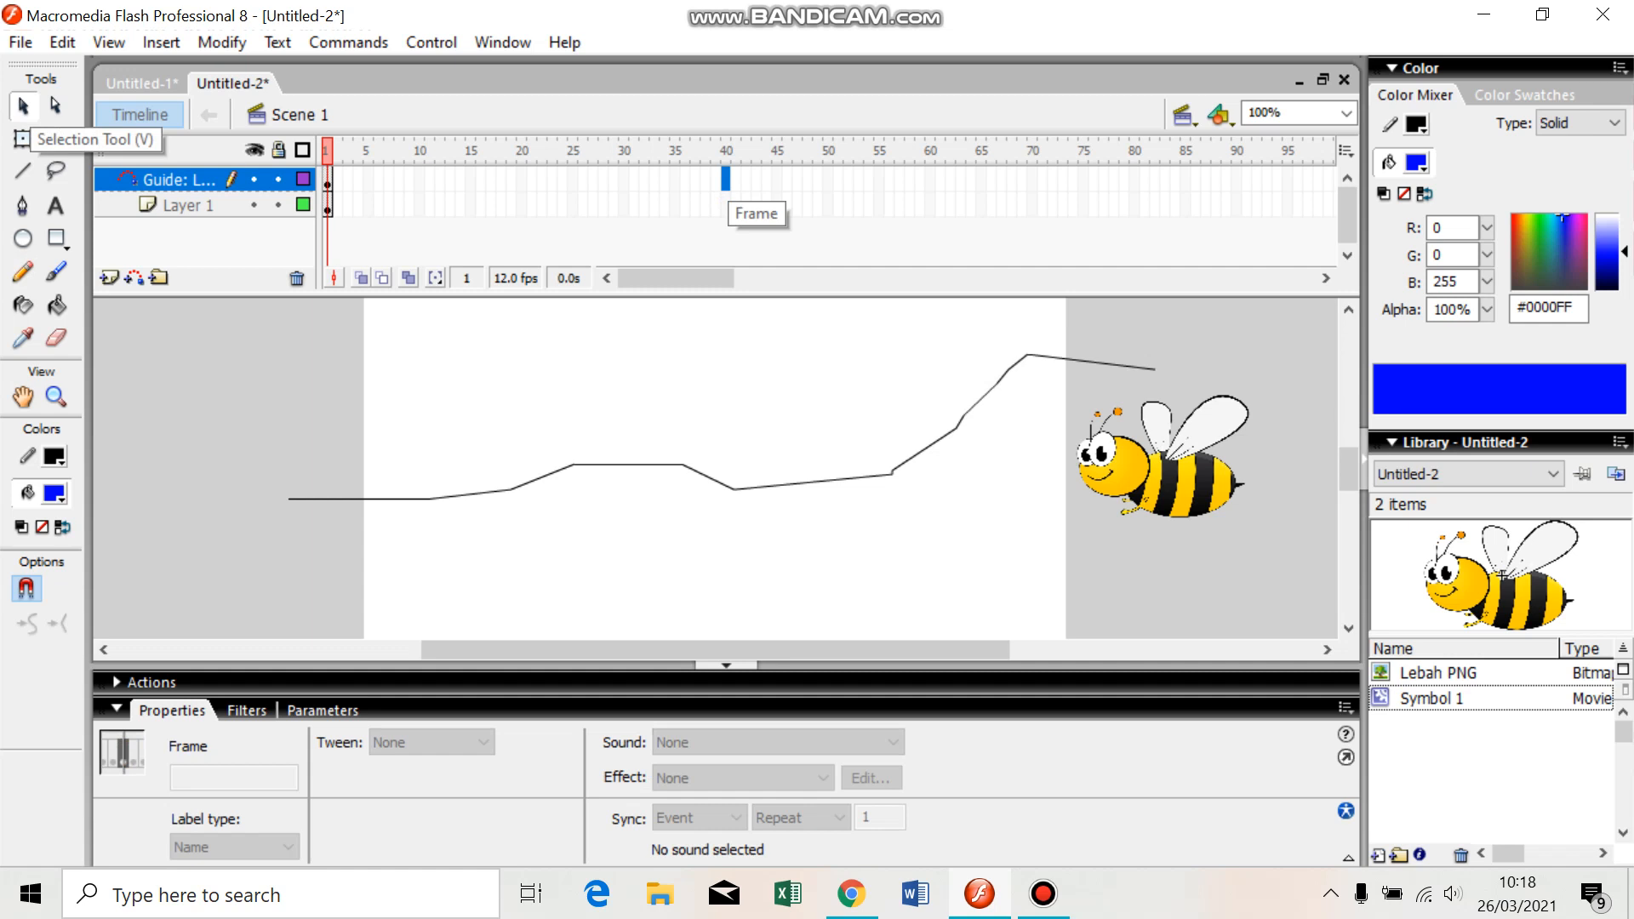
right_click(726, 180)
click(792, 225)
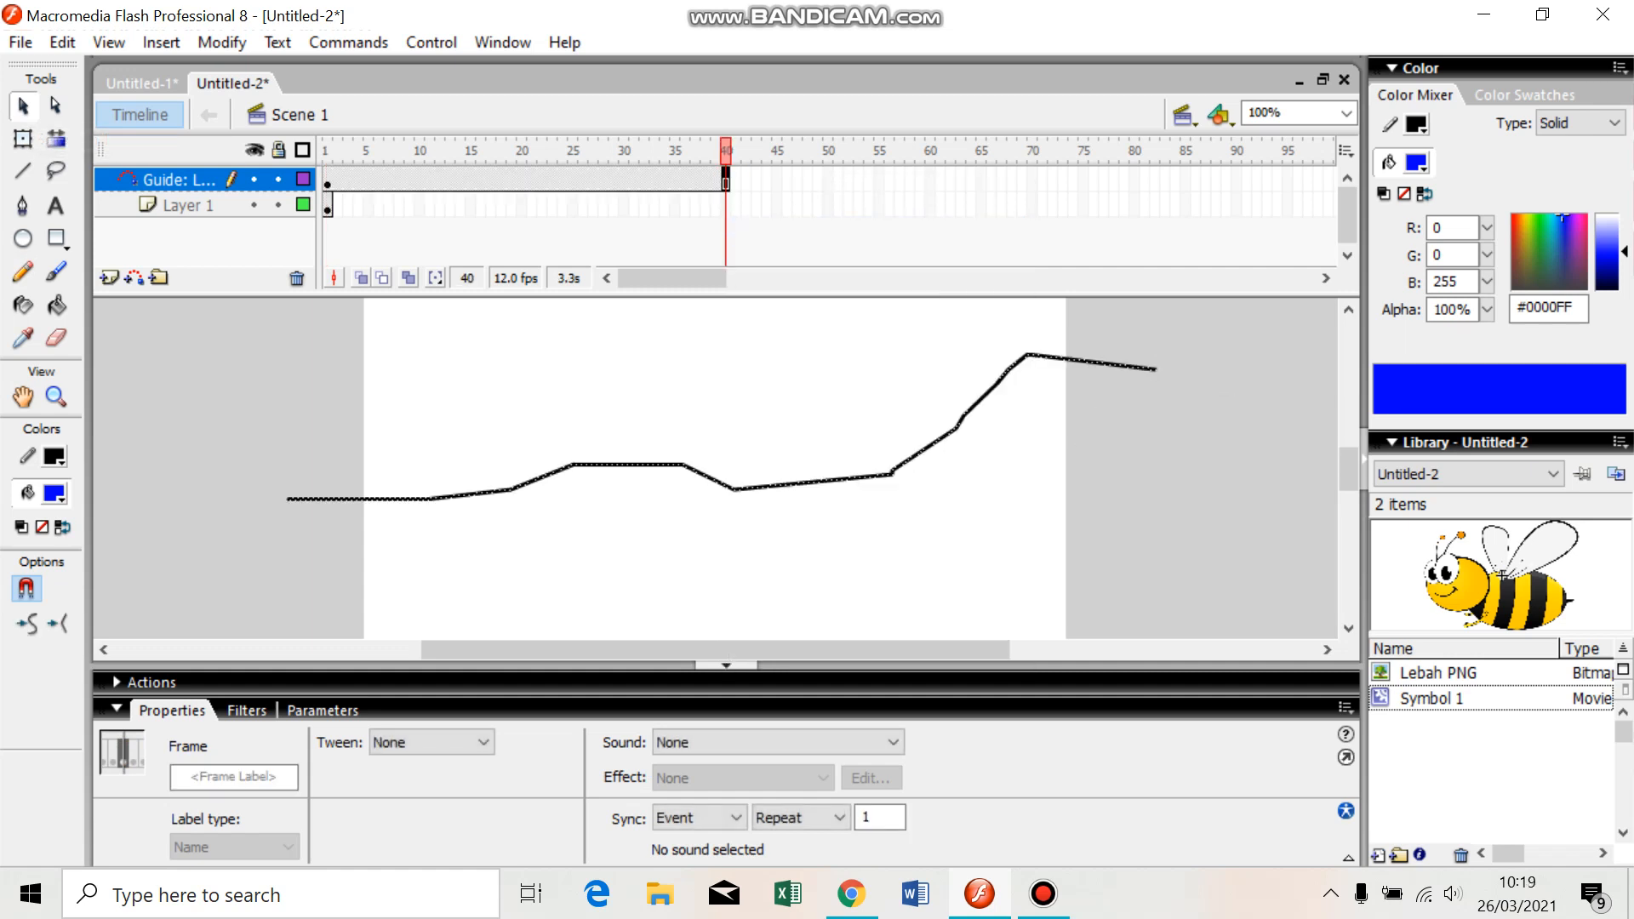
In frame 1 of Layer 1, place the bee's centre point on the guide path's right end, at about X 620, Y 123
click(327, 206)
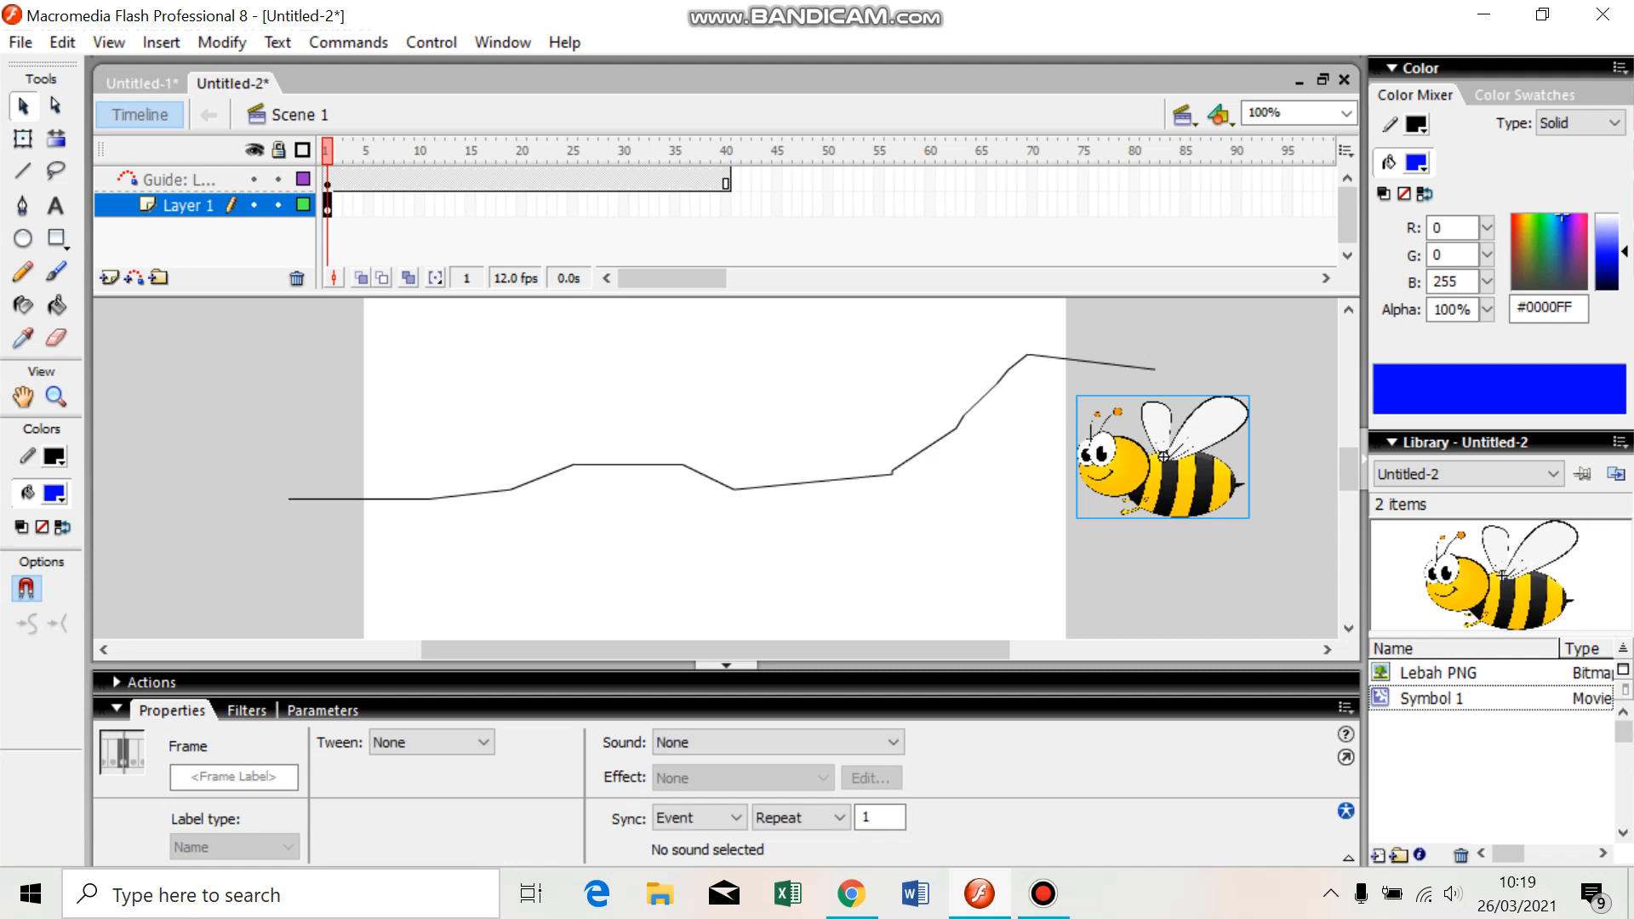
drag(1163, 456, 1163, 437)
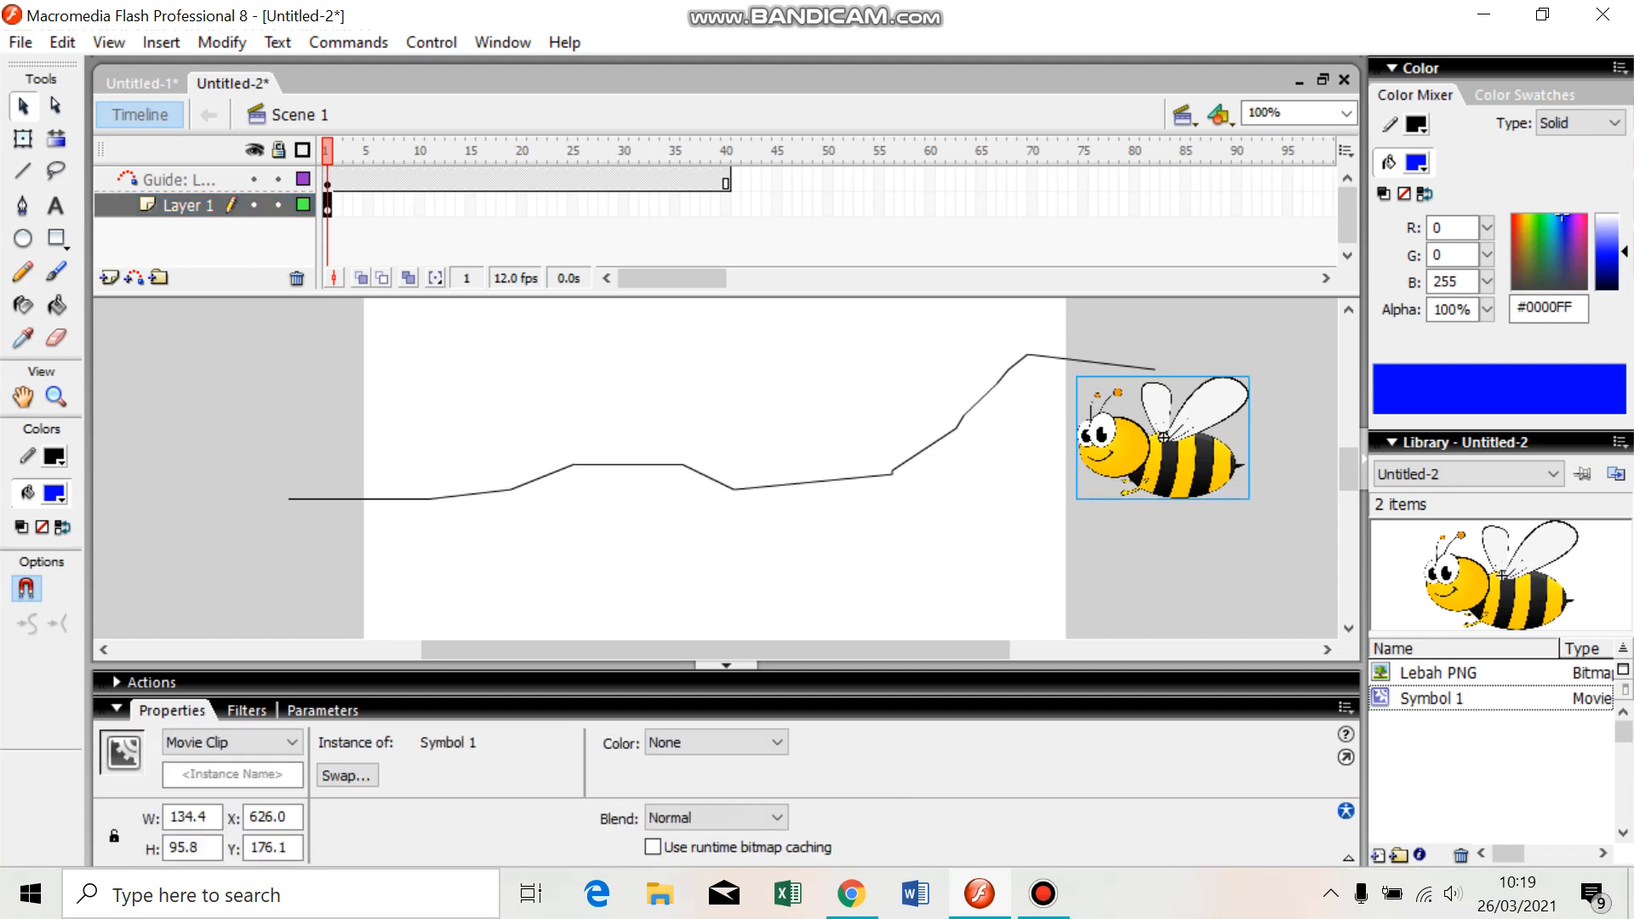
key(ctrl+equal)
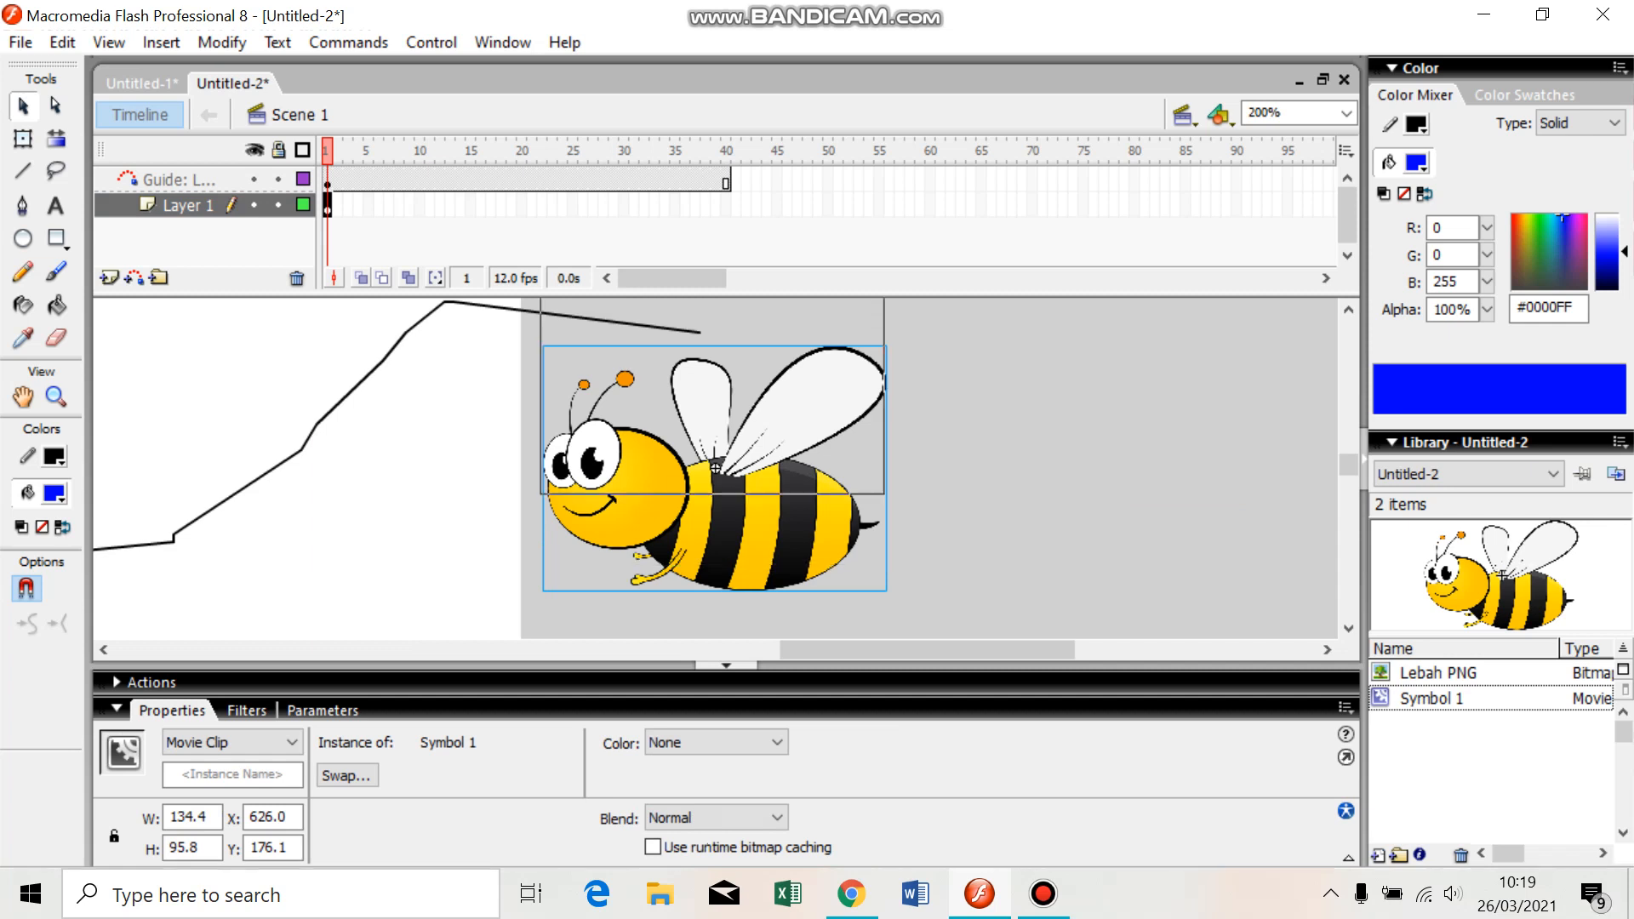
drag(715, 467, 711, 330)
key(ctrl+equal)
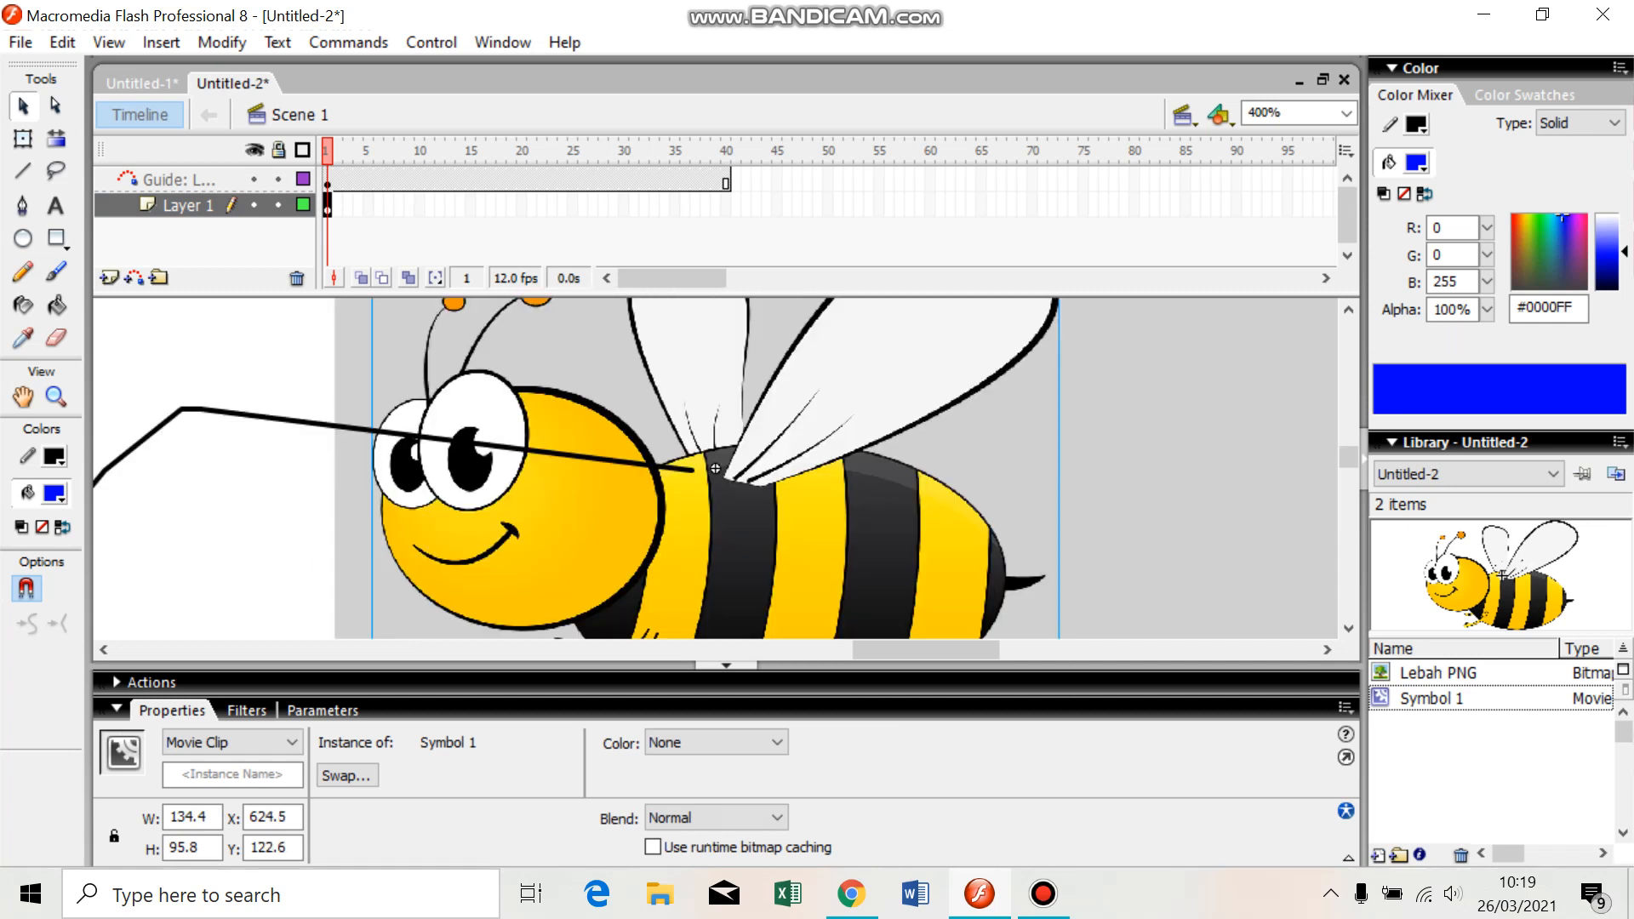
drag(715, 467, 690, 470)
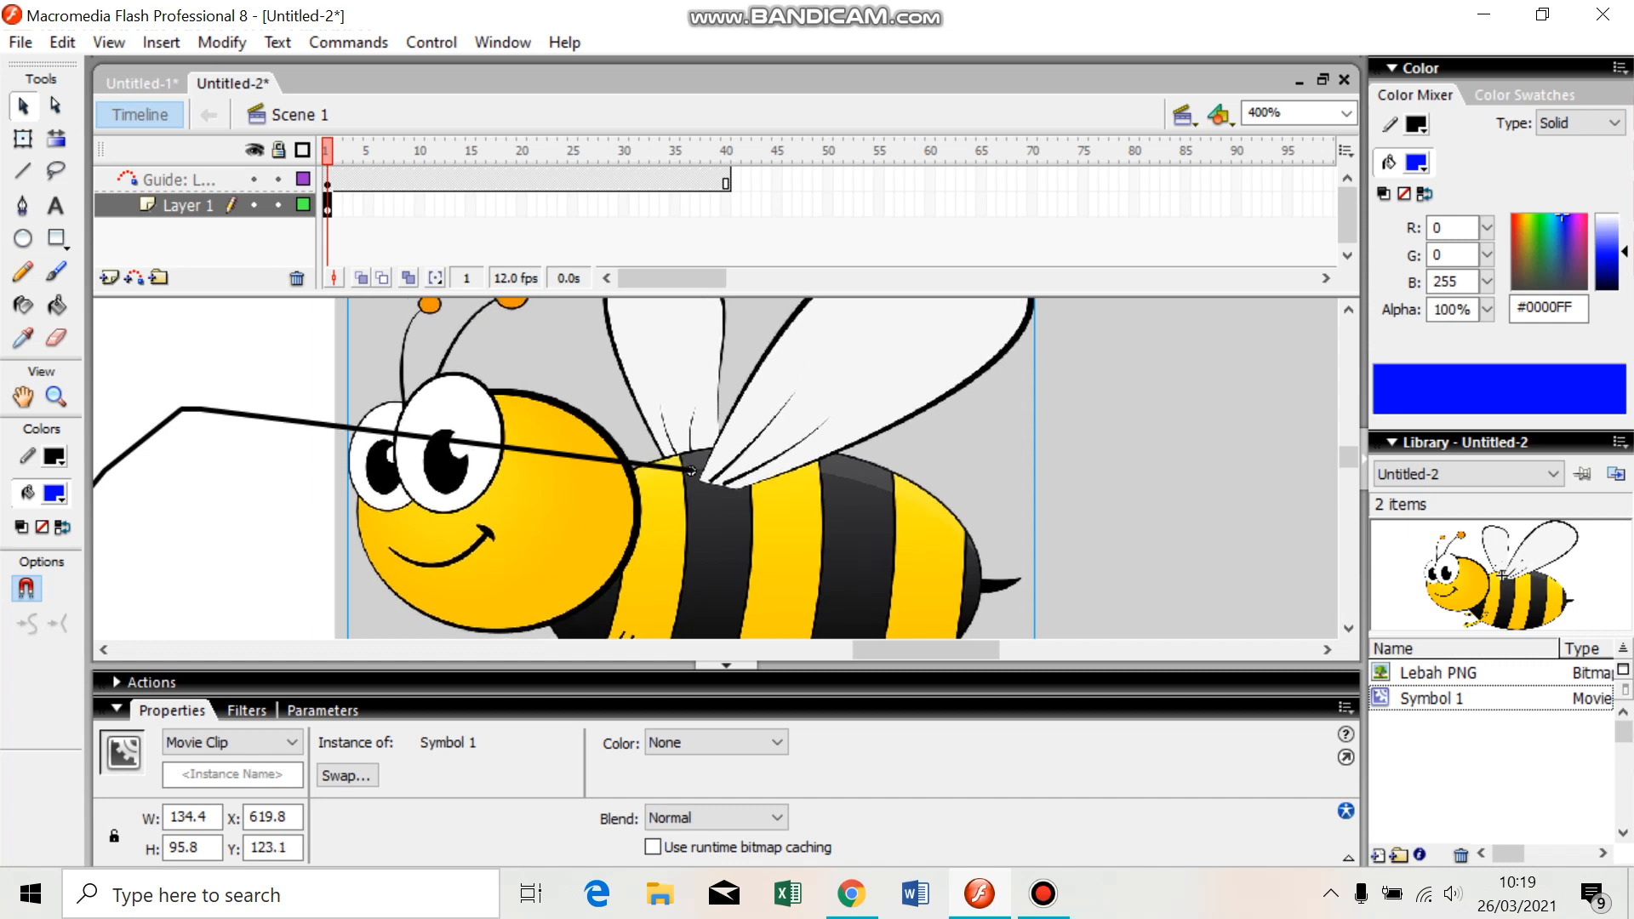
key(ctrl+=)
drag(714, 467, 722, 467)
key(ctrl+minus)
key(ctrl+minus)
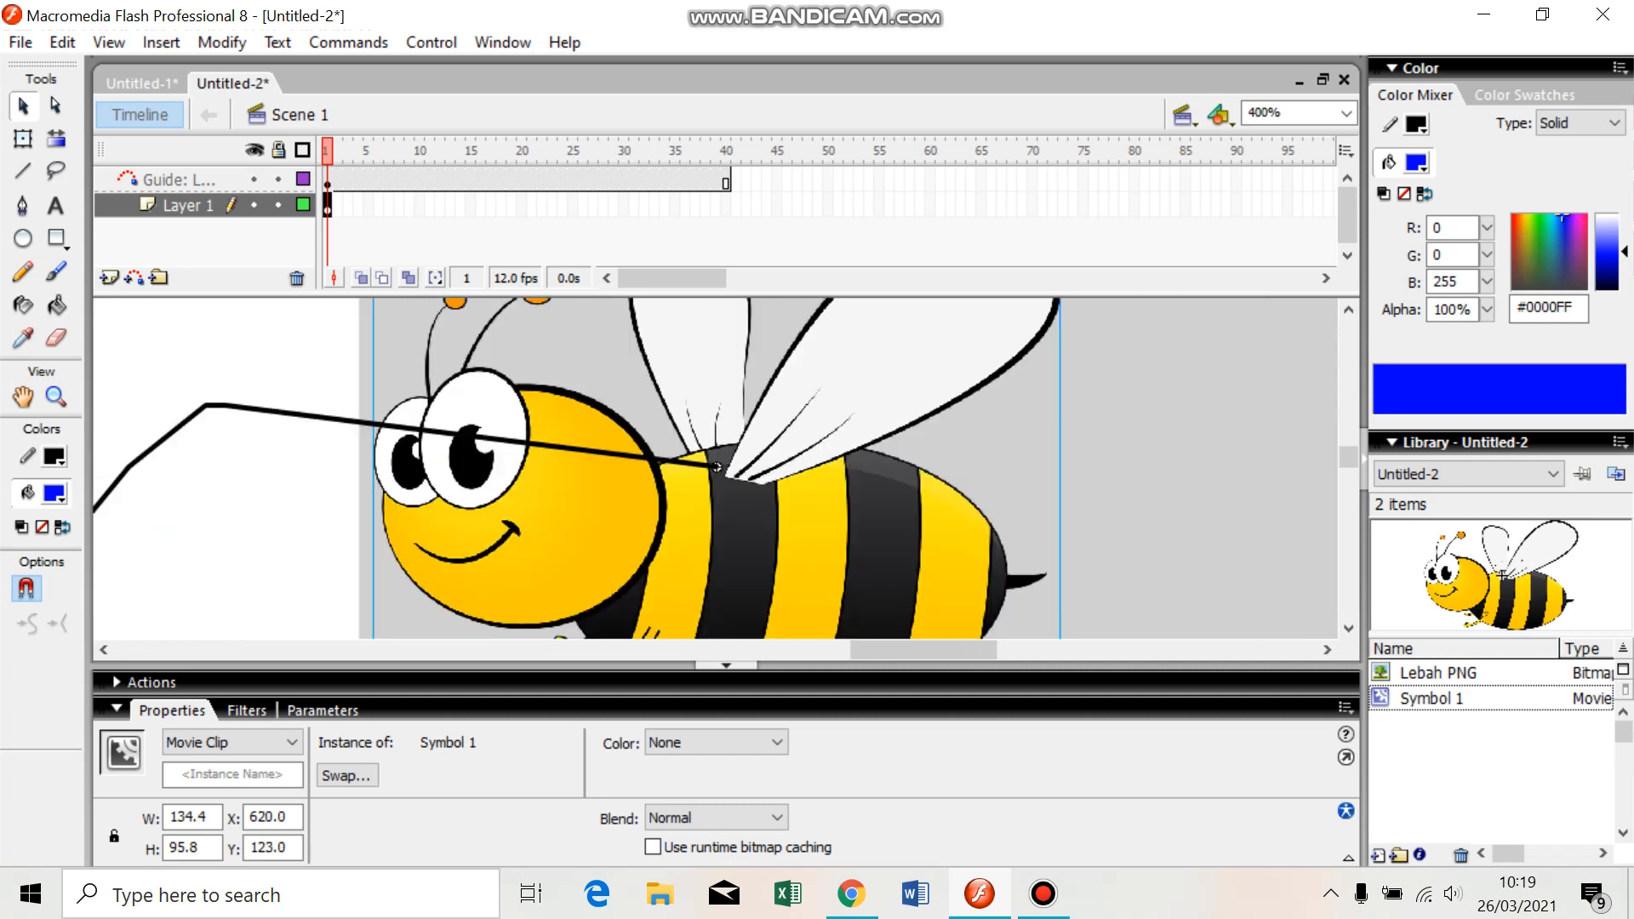
key(ctrl+minus)
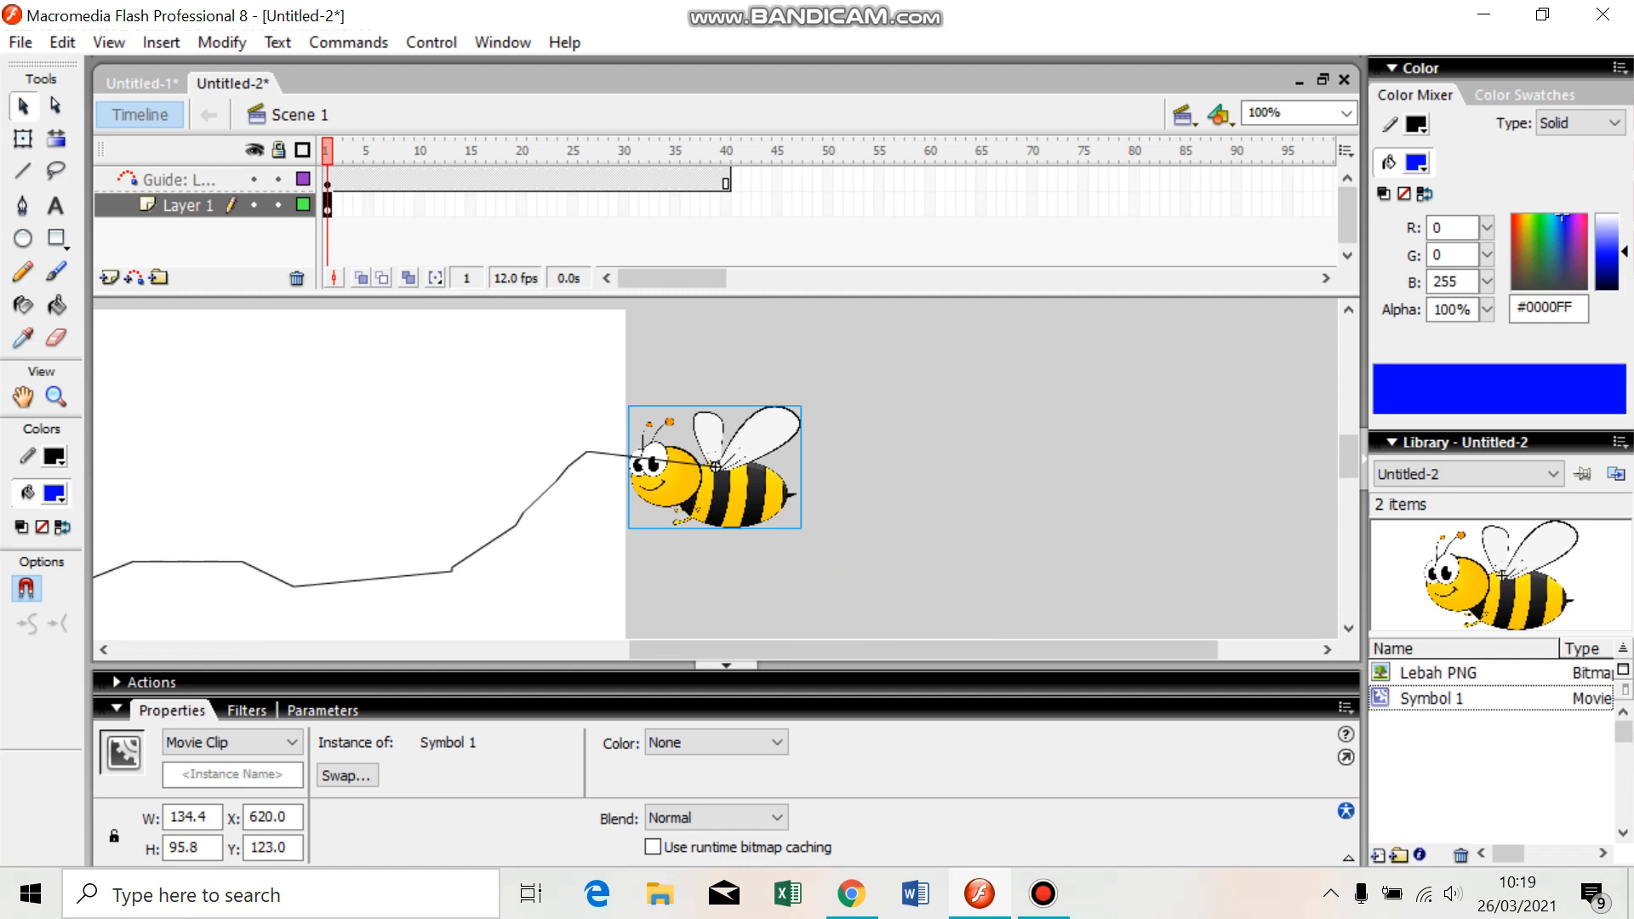
click(901, 519)
click(722, 477)
Insert a keyframe at frame 25 of Layer 1
click(624, 205)
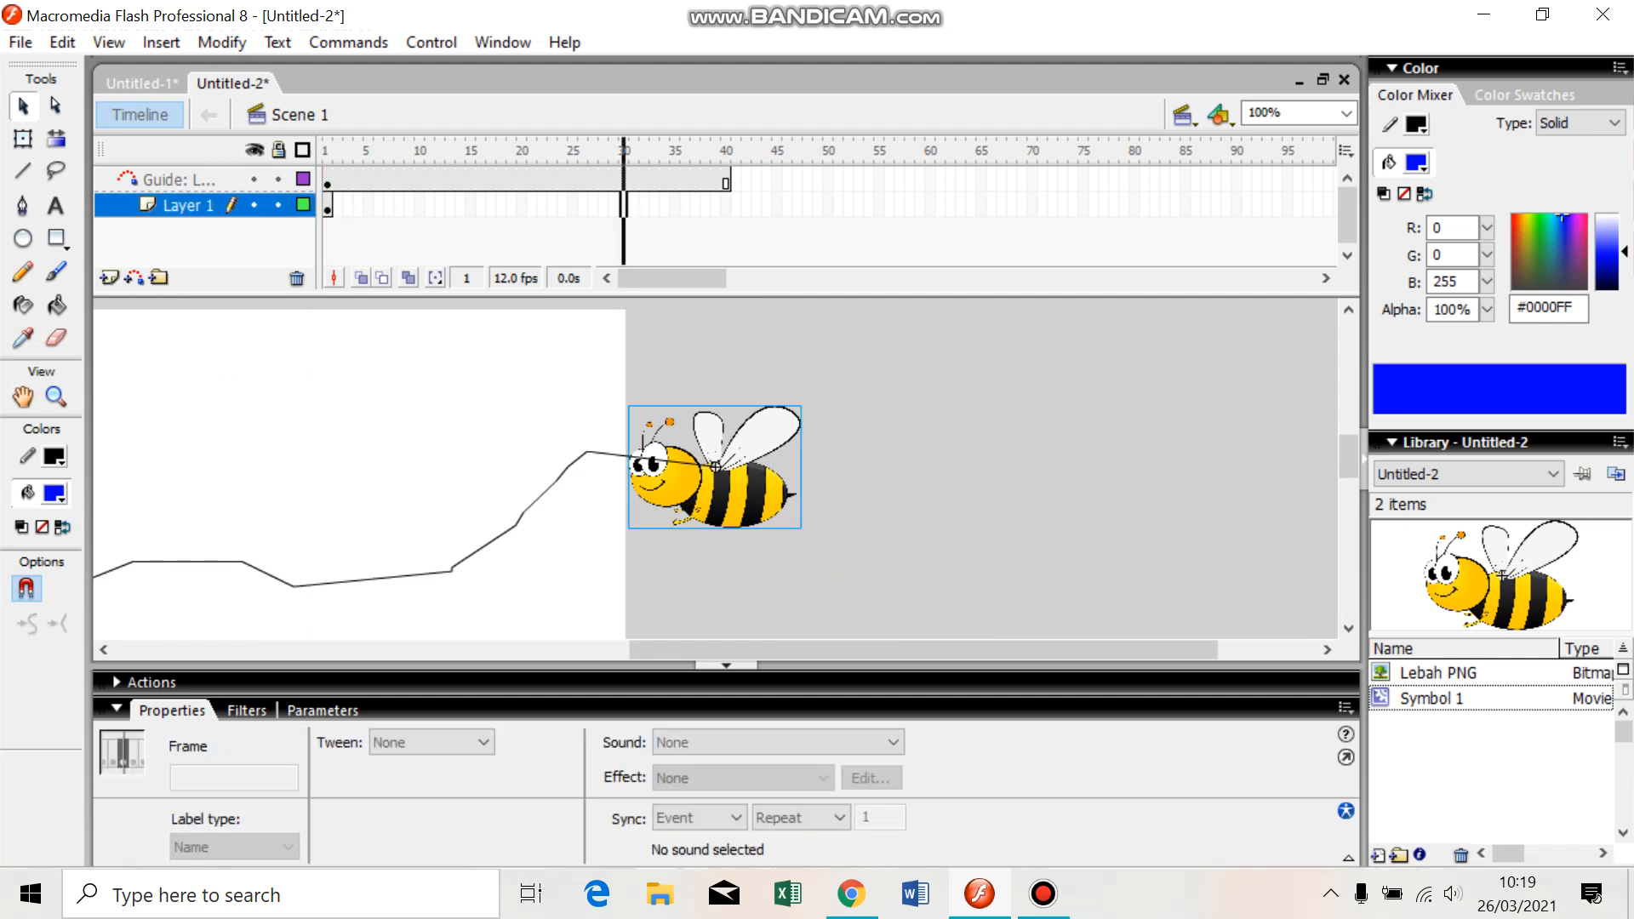
click(675, 205)
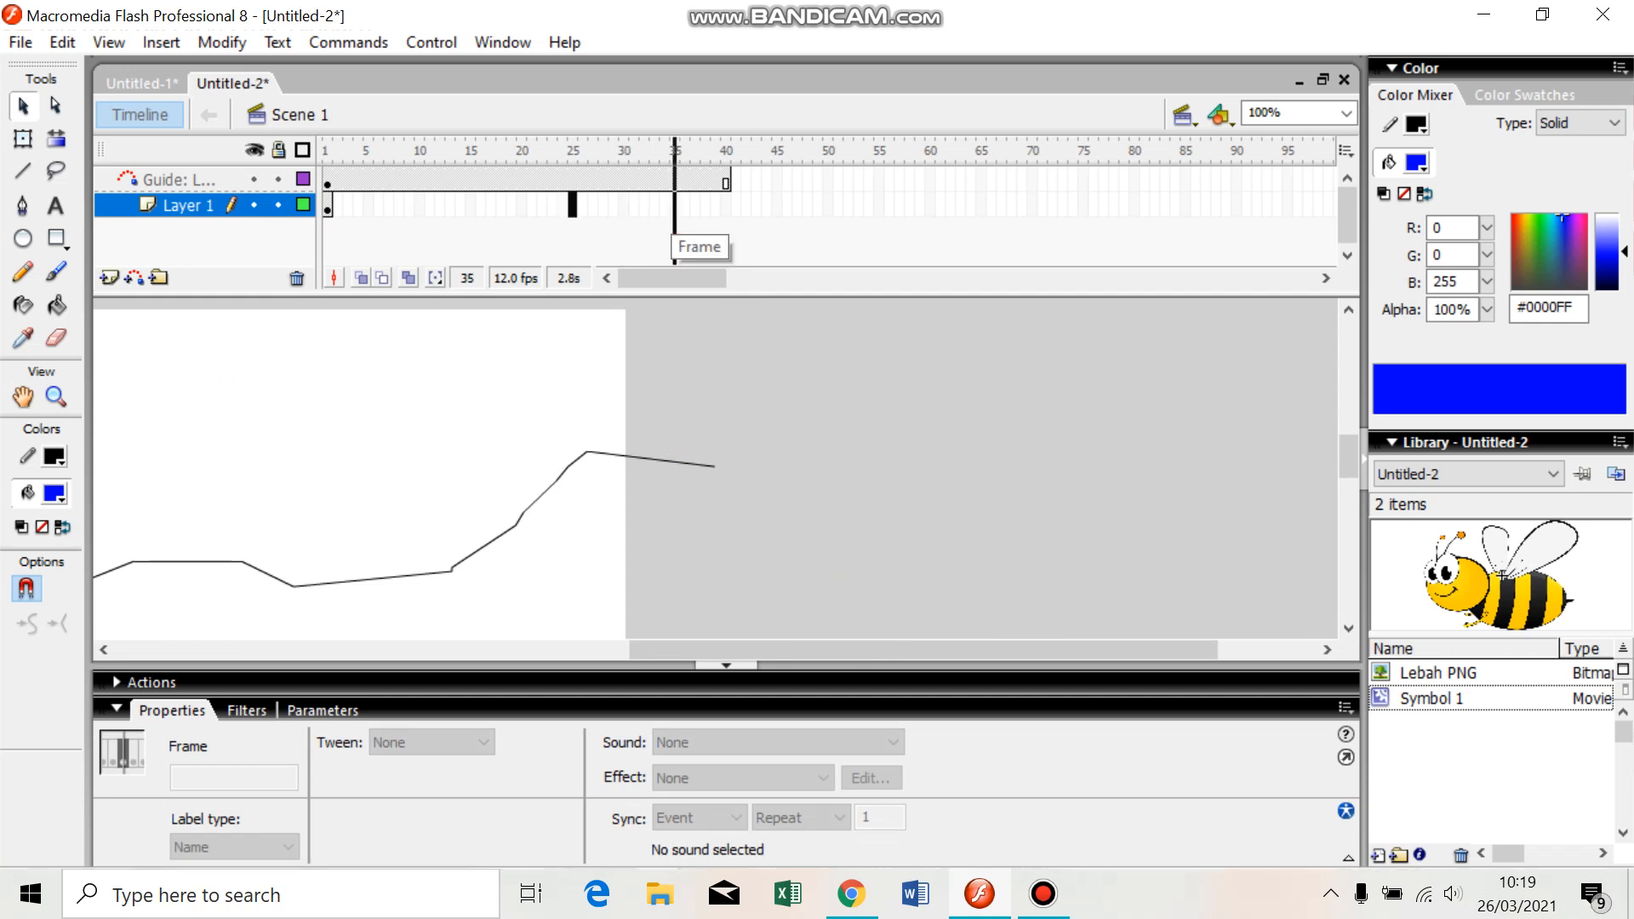
click(573, 205)
right_click(572, 205)
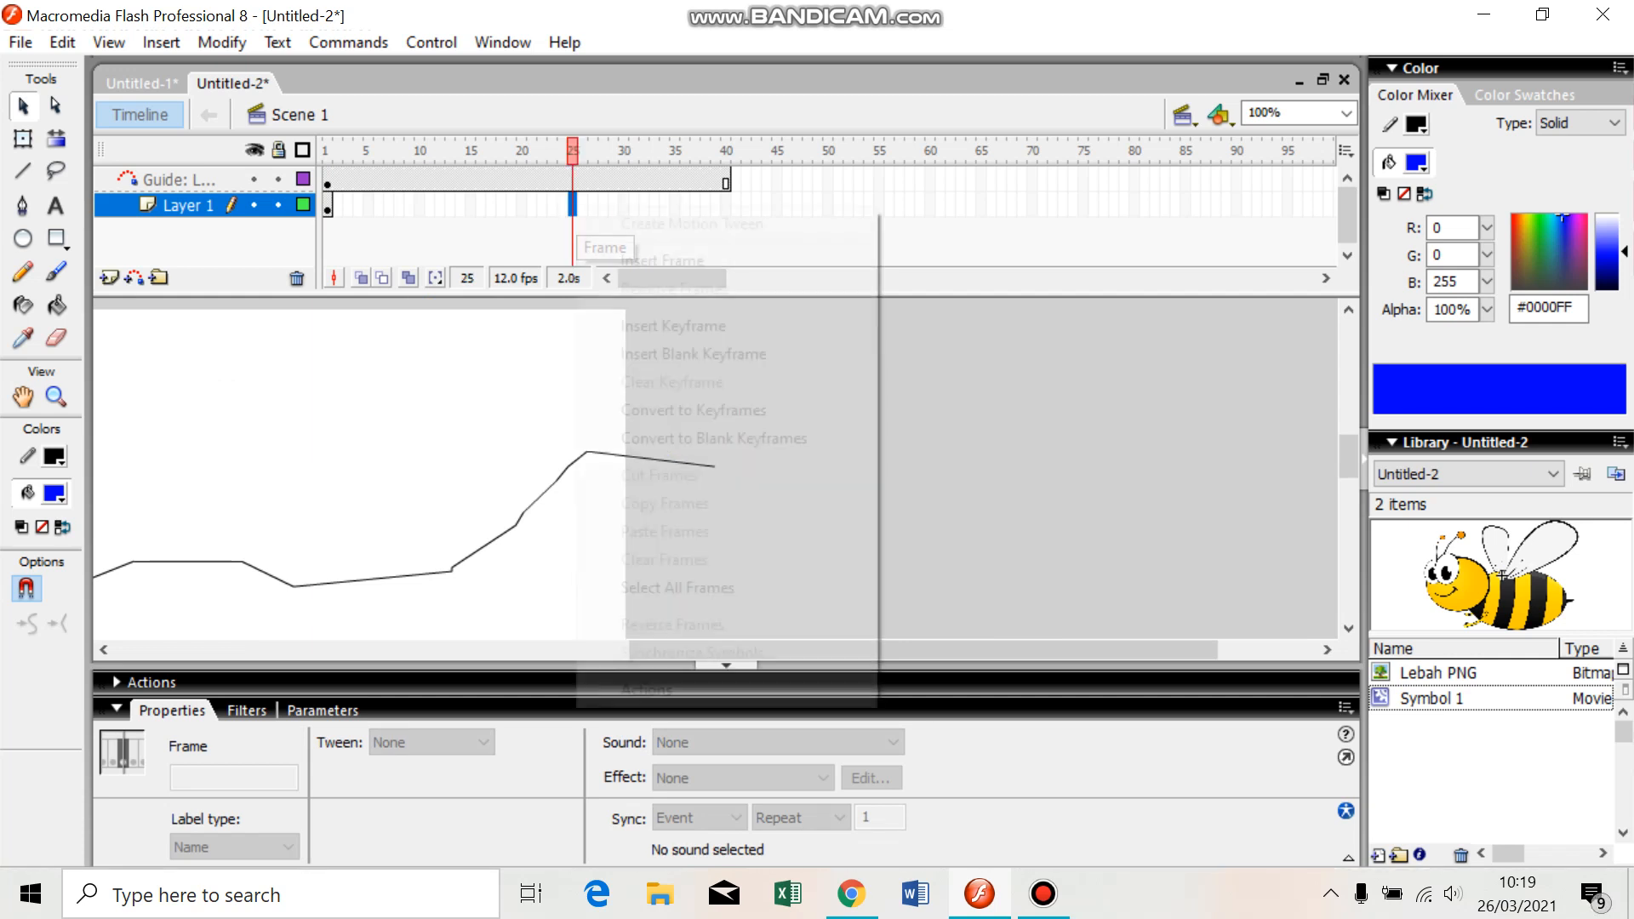
click(672, 325)
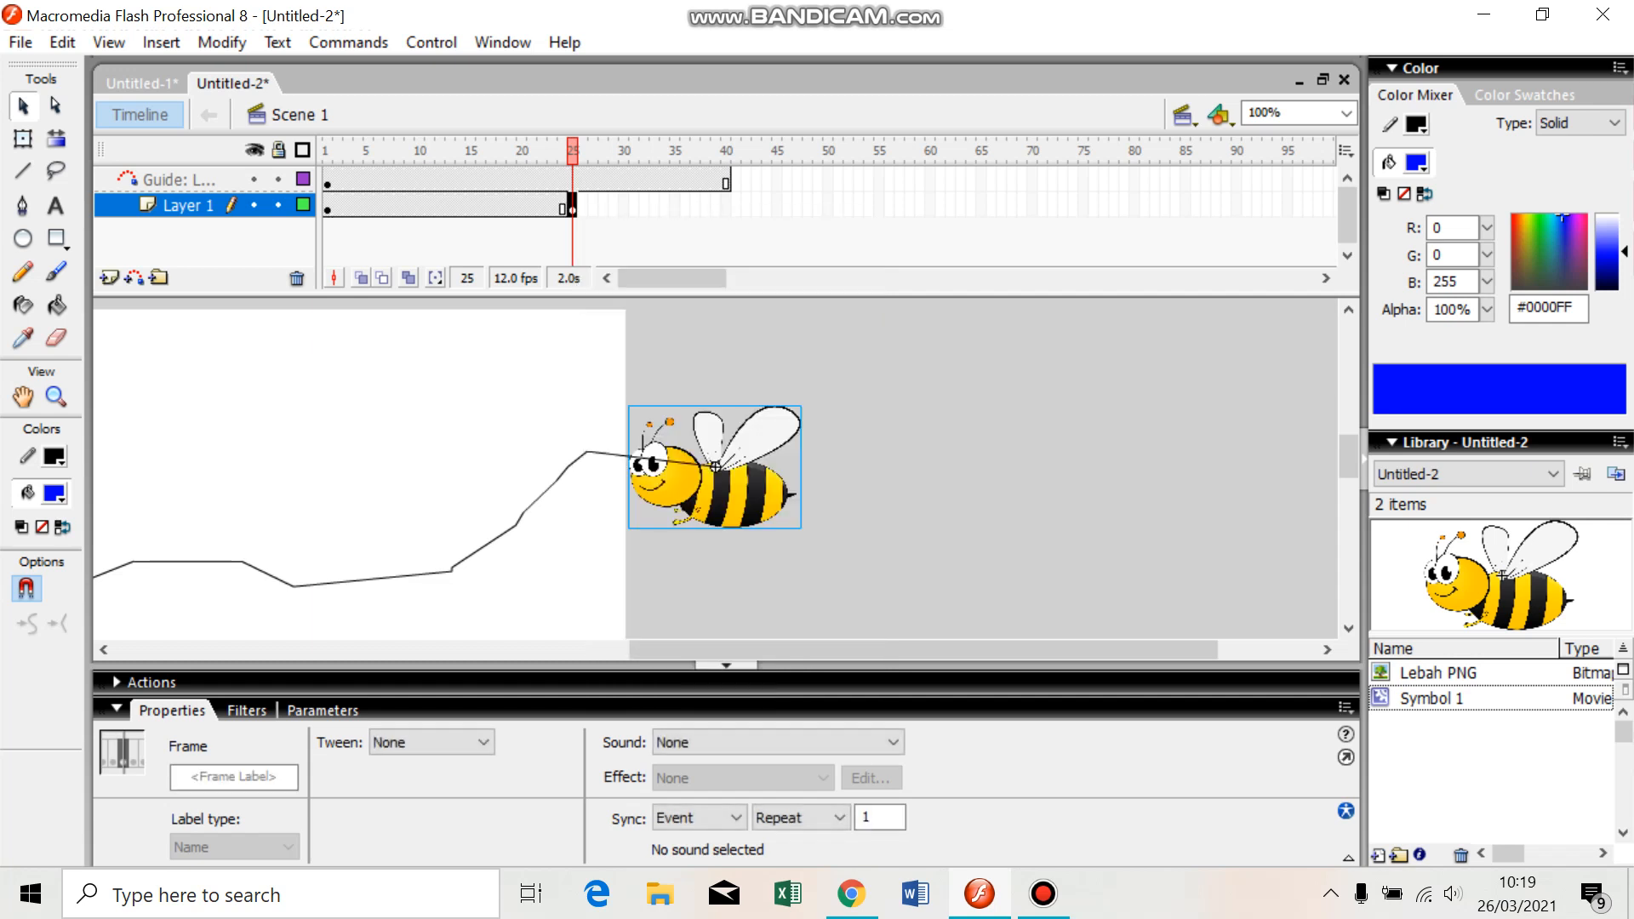
In frame 25, move the bee so its centre point sits on the guide path's left end, at about X -59, Y 224
drag(715, 467, 400, 437)
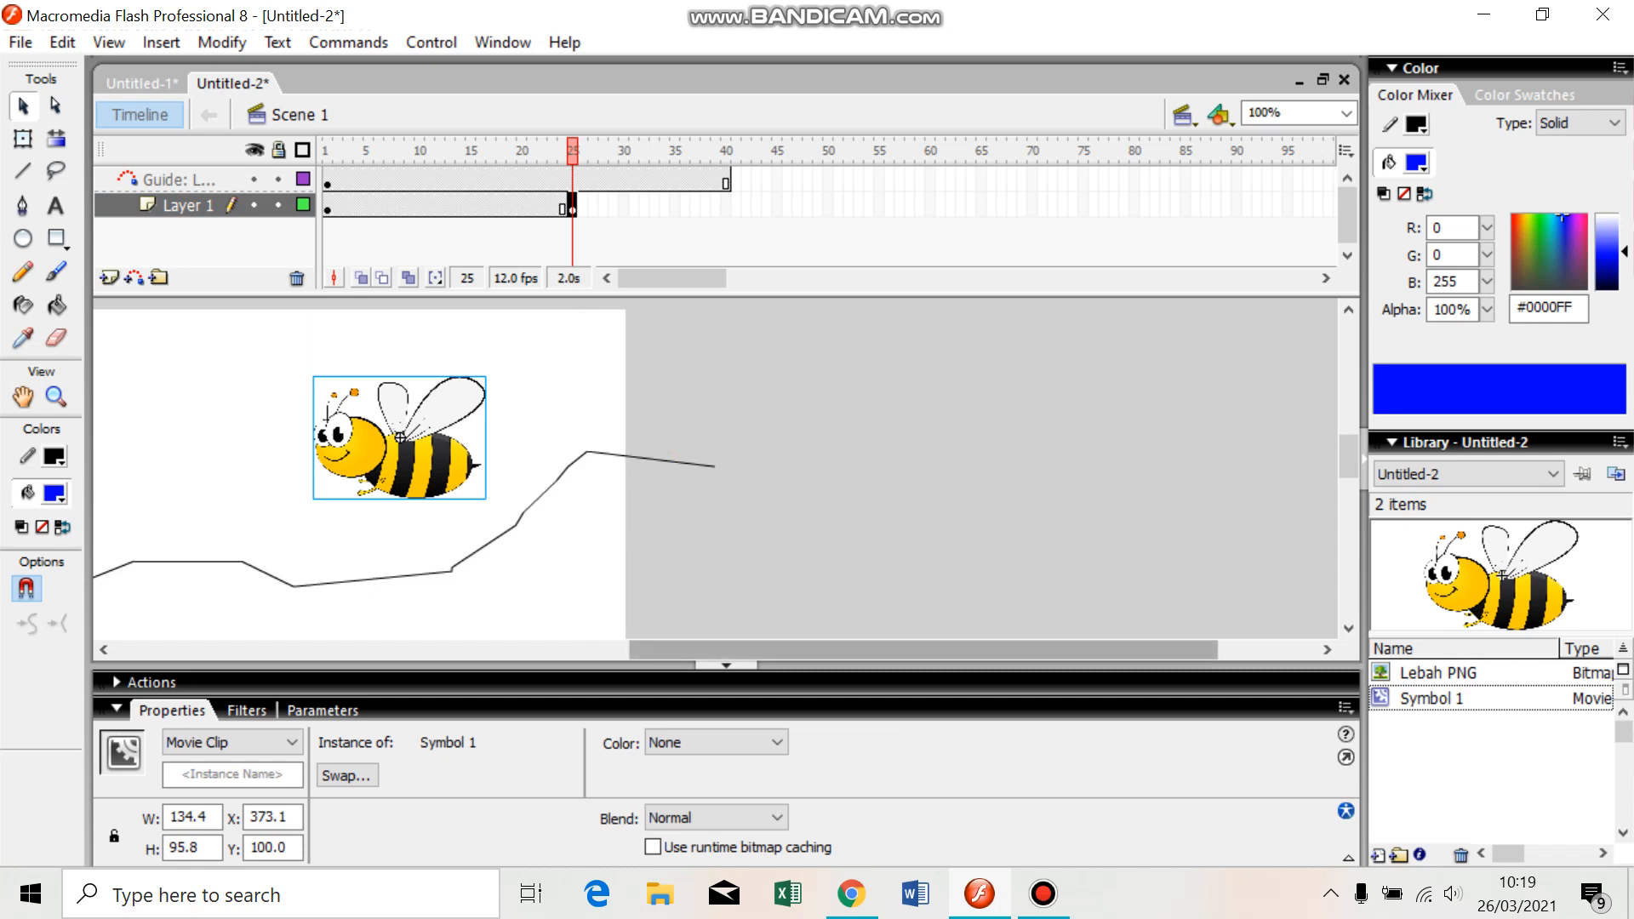
drag(766, 650, 483, 650)
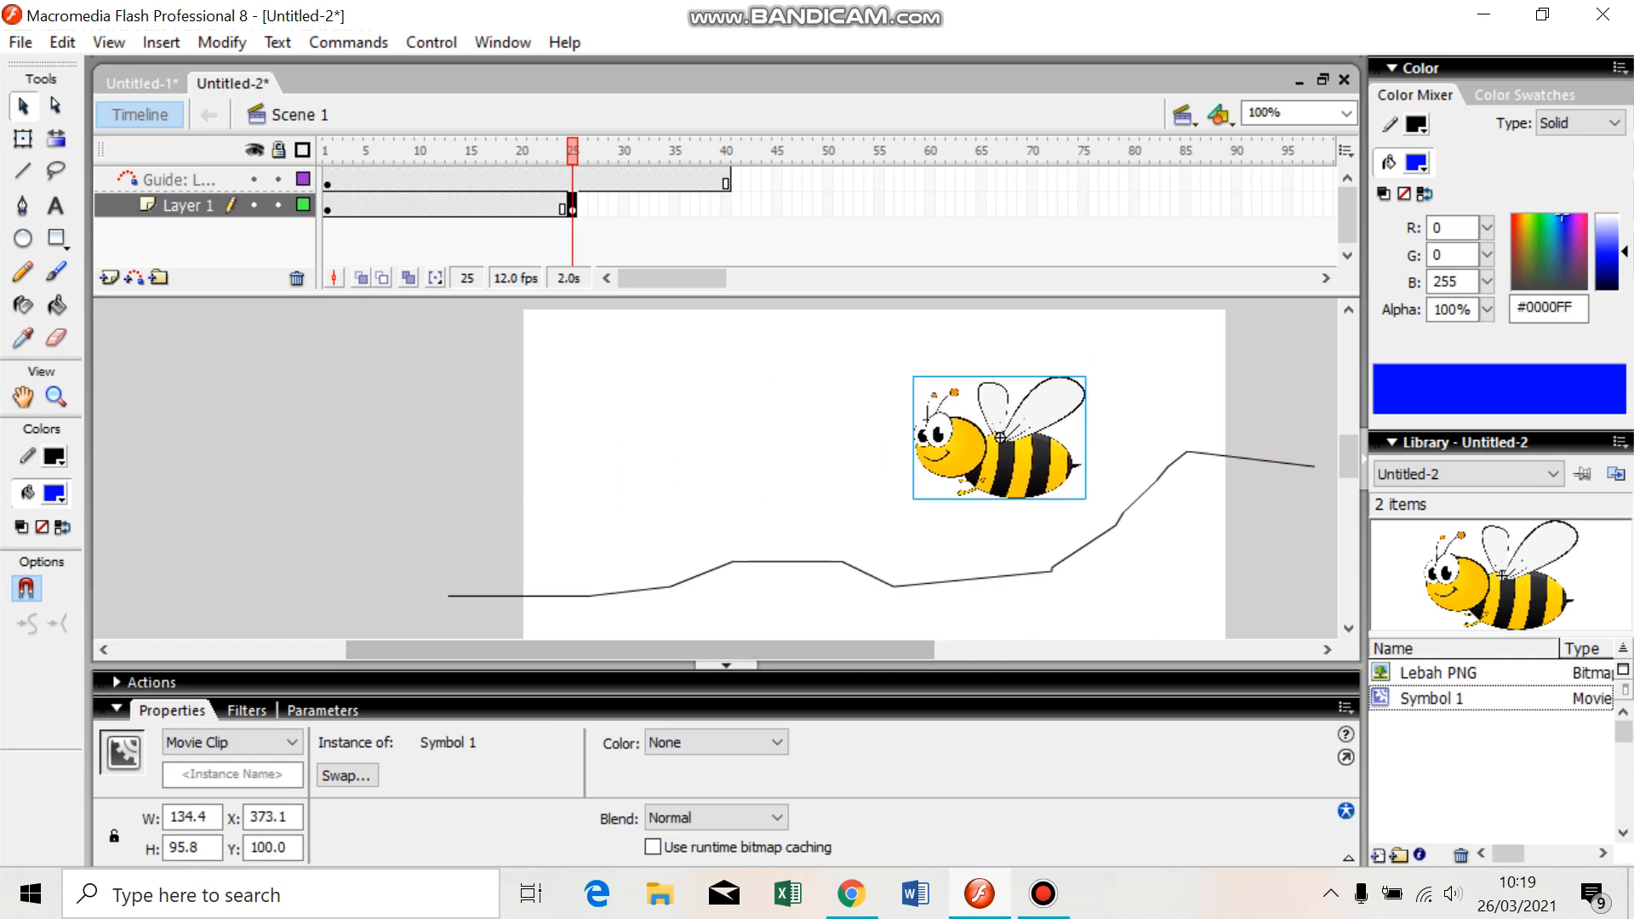
drag(999, 438, 460, 578)
key(ctrl+=)
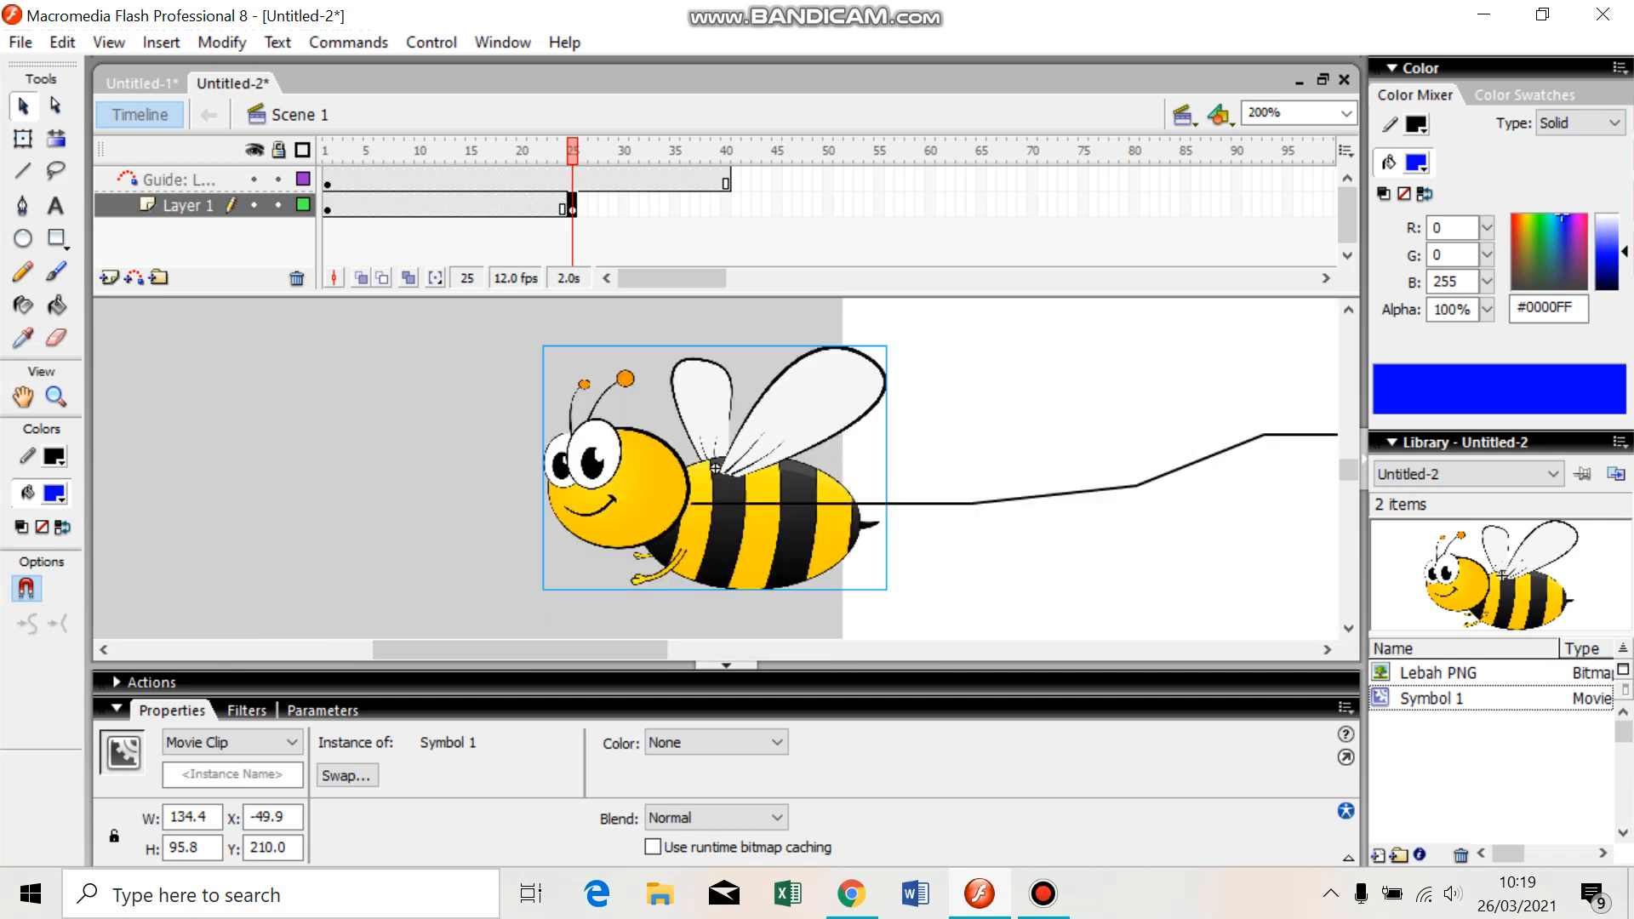
key(ctrl+=)
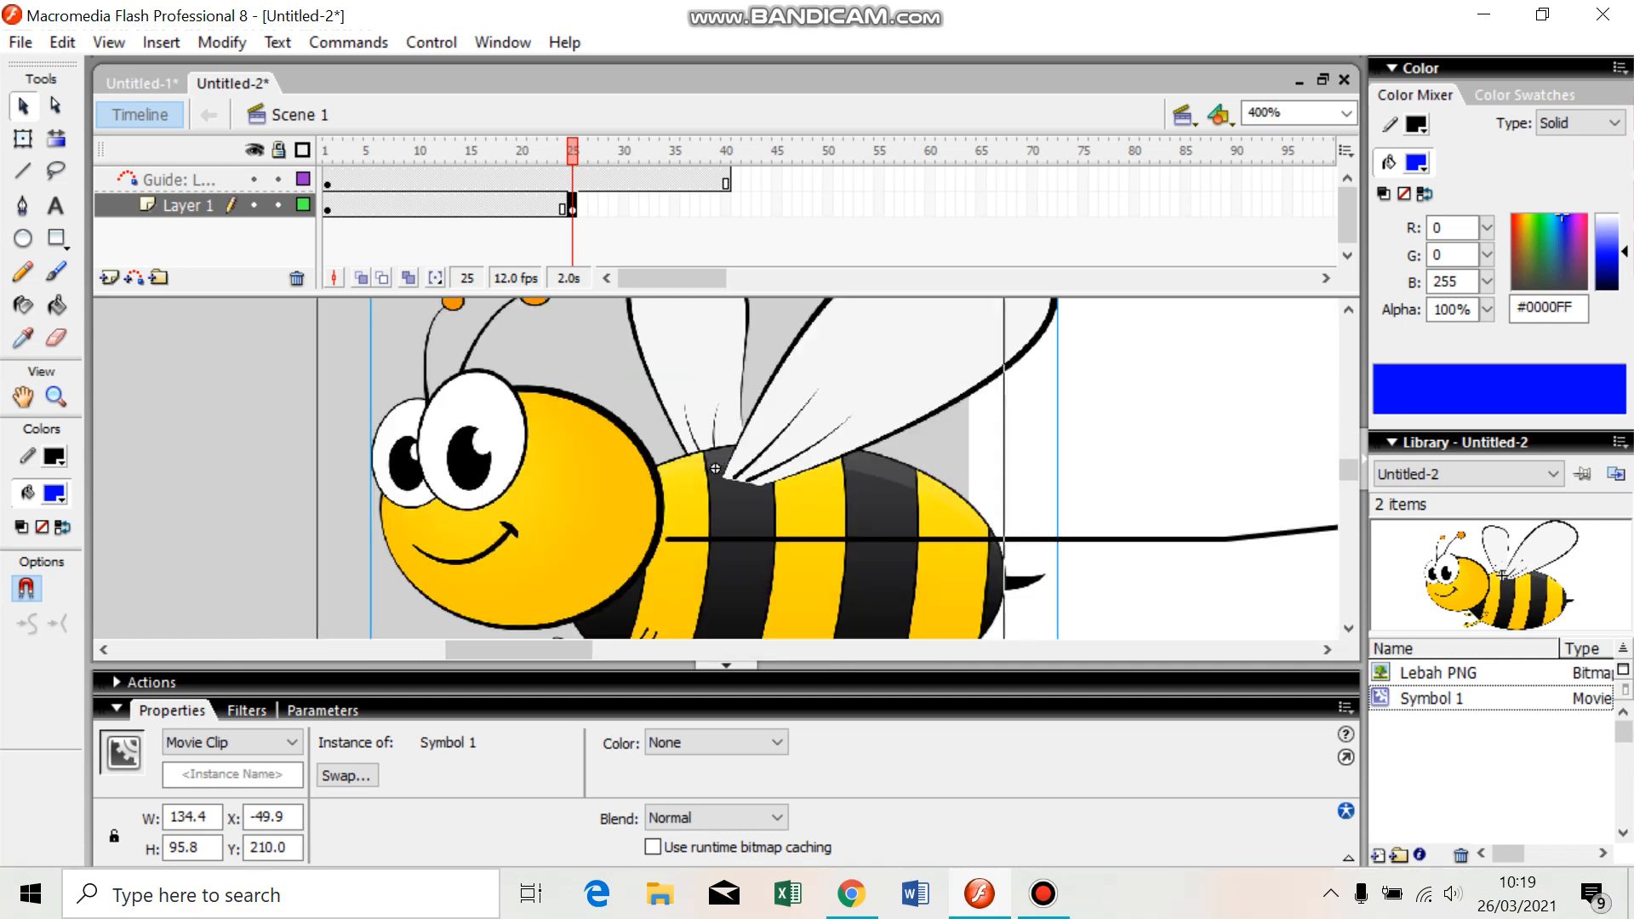
drag(714, 468, 667, 538)
key(ctrl+=)
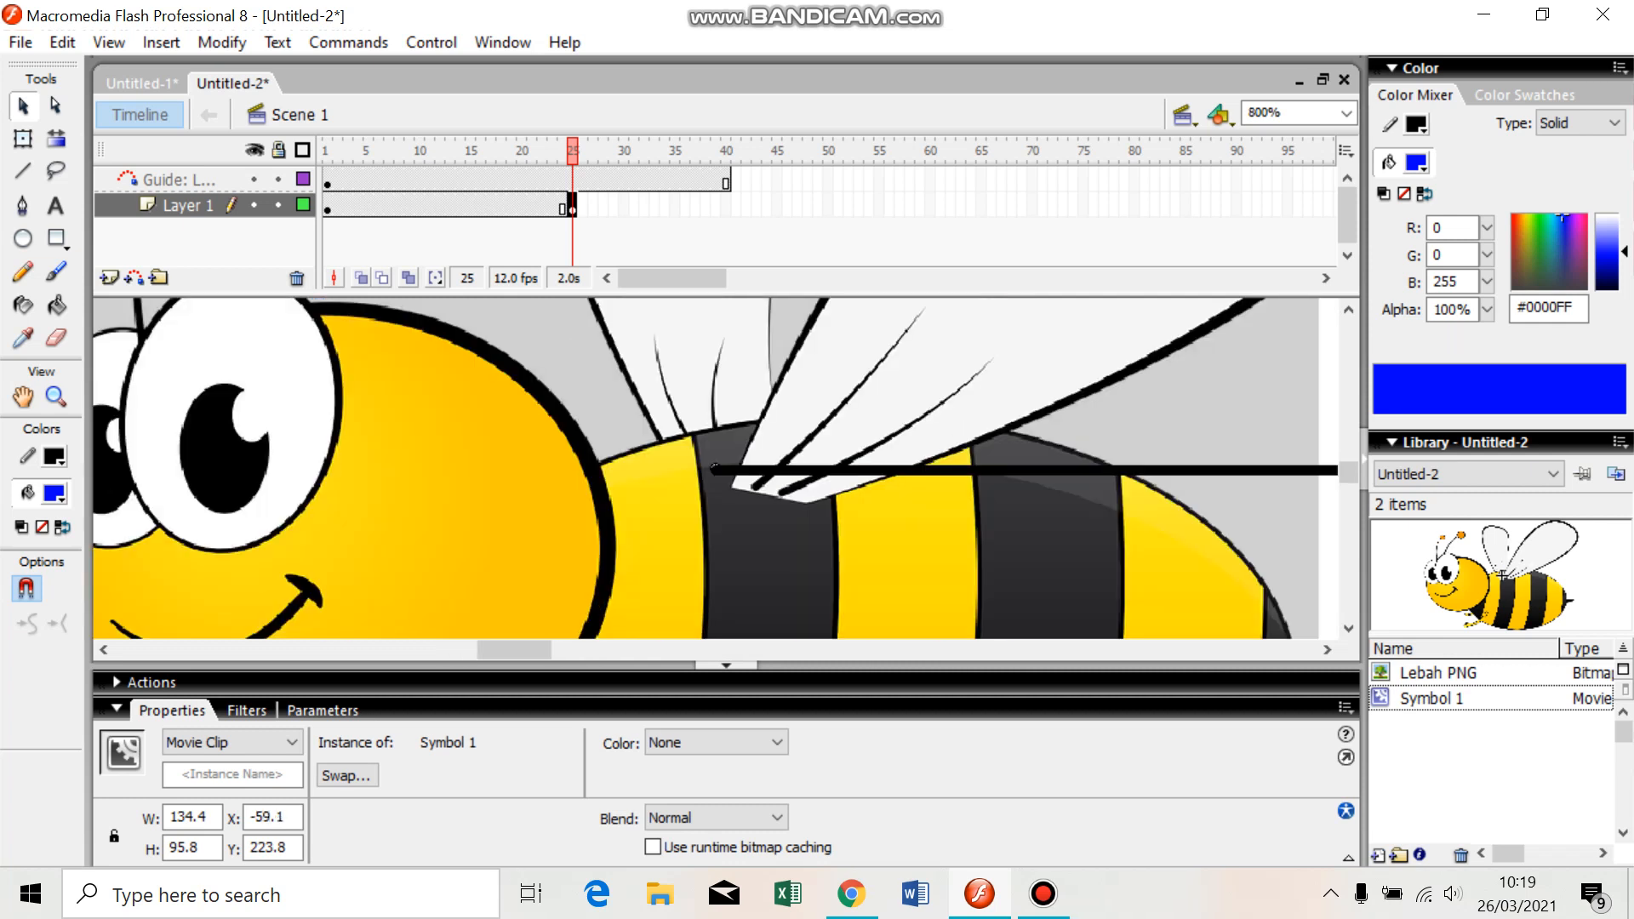
key(Down)
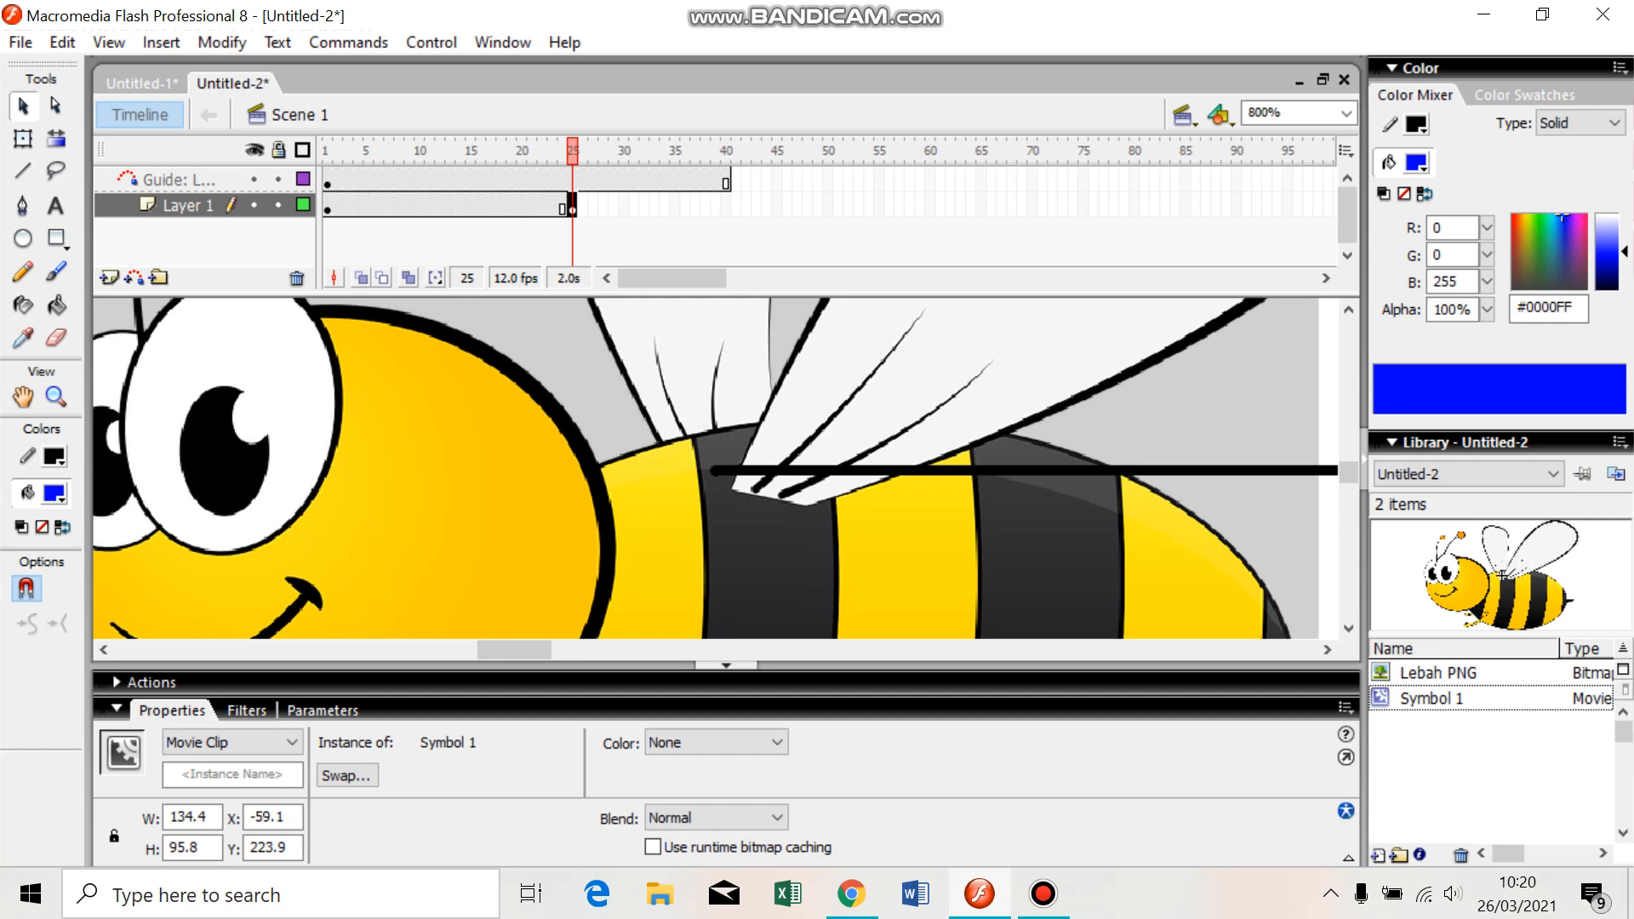
key(Up)
key(ctrl+minus)
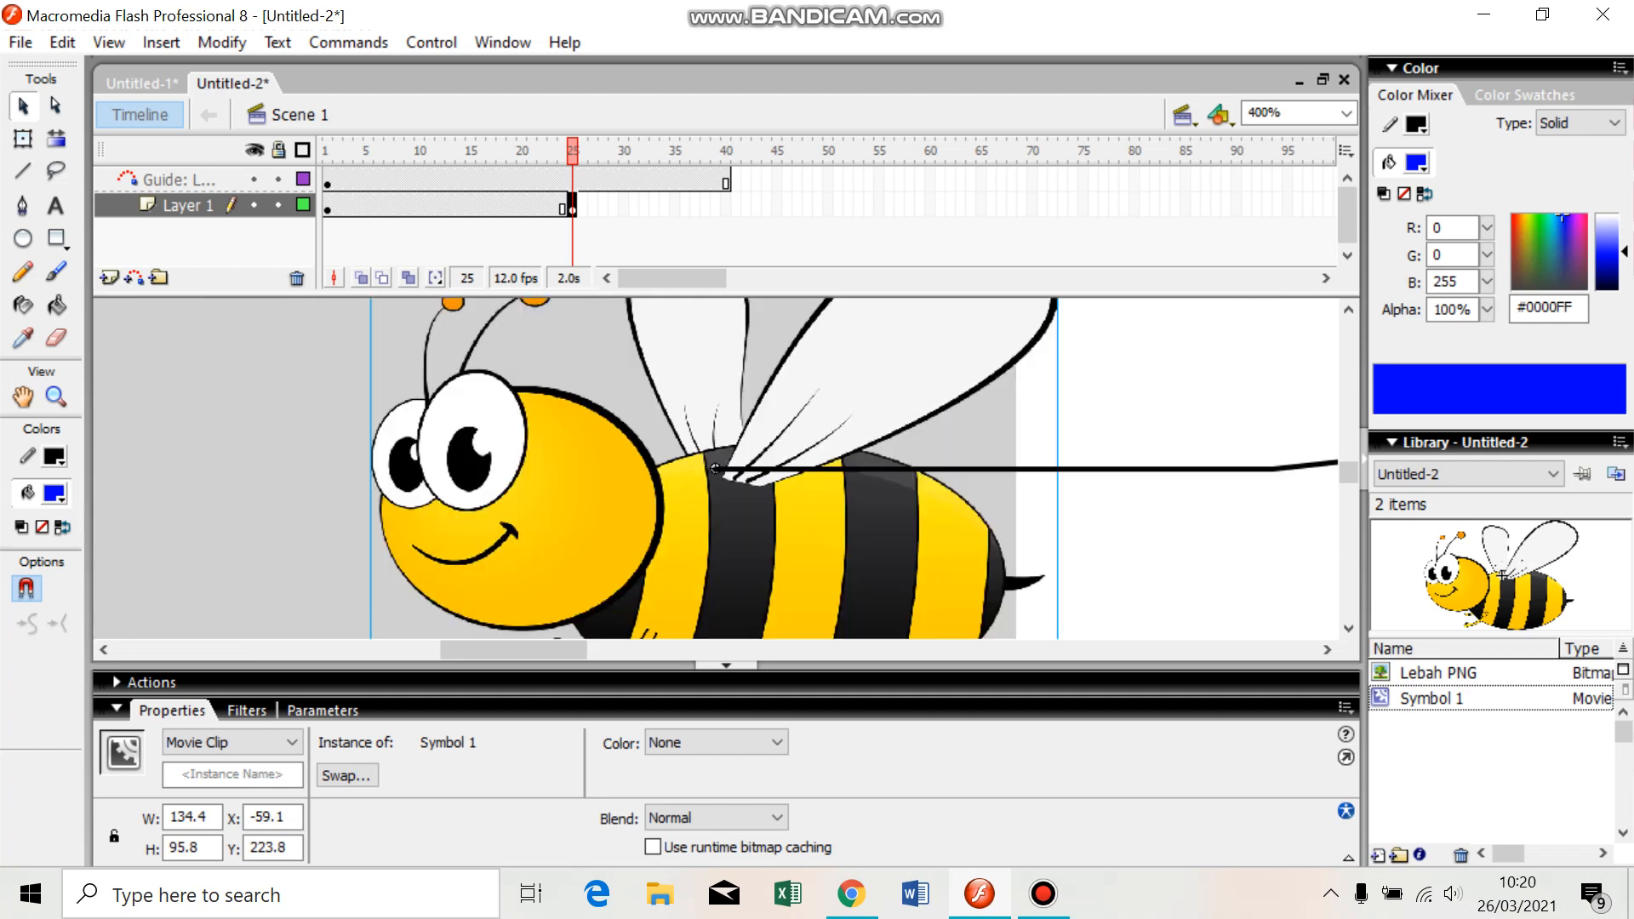
key(ctrl+minus)
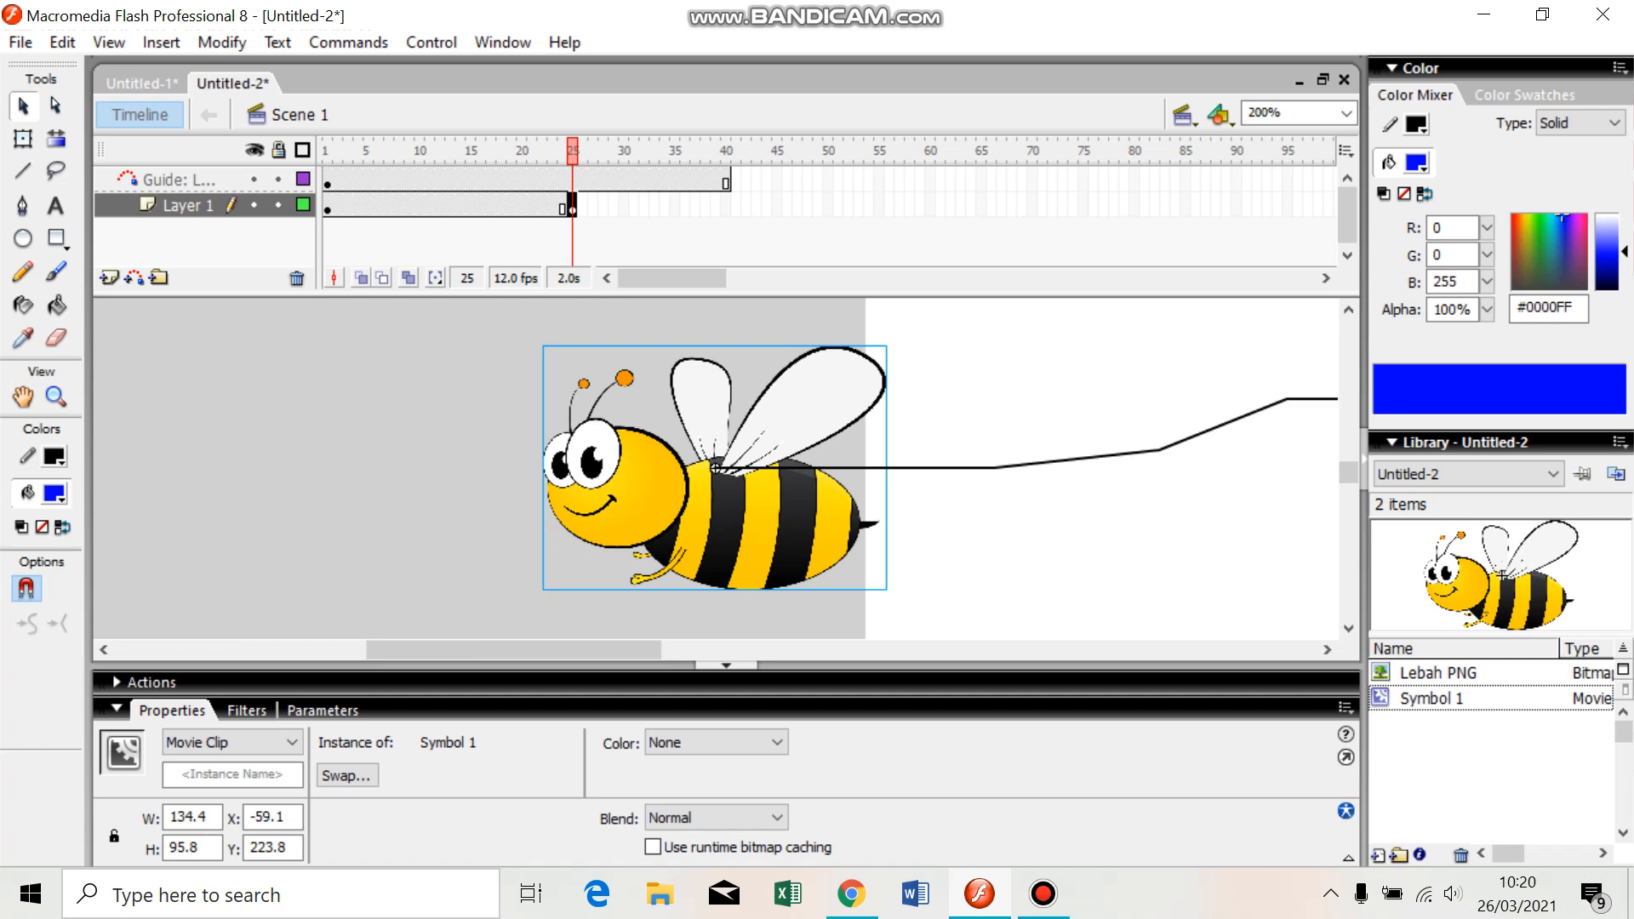
drag(527, 650, 608, 650)
click(655, 545)
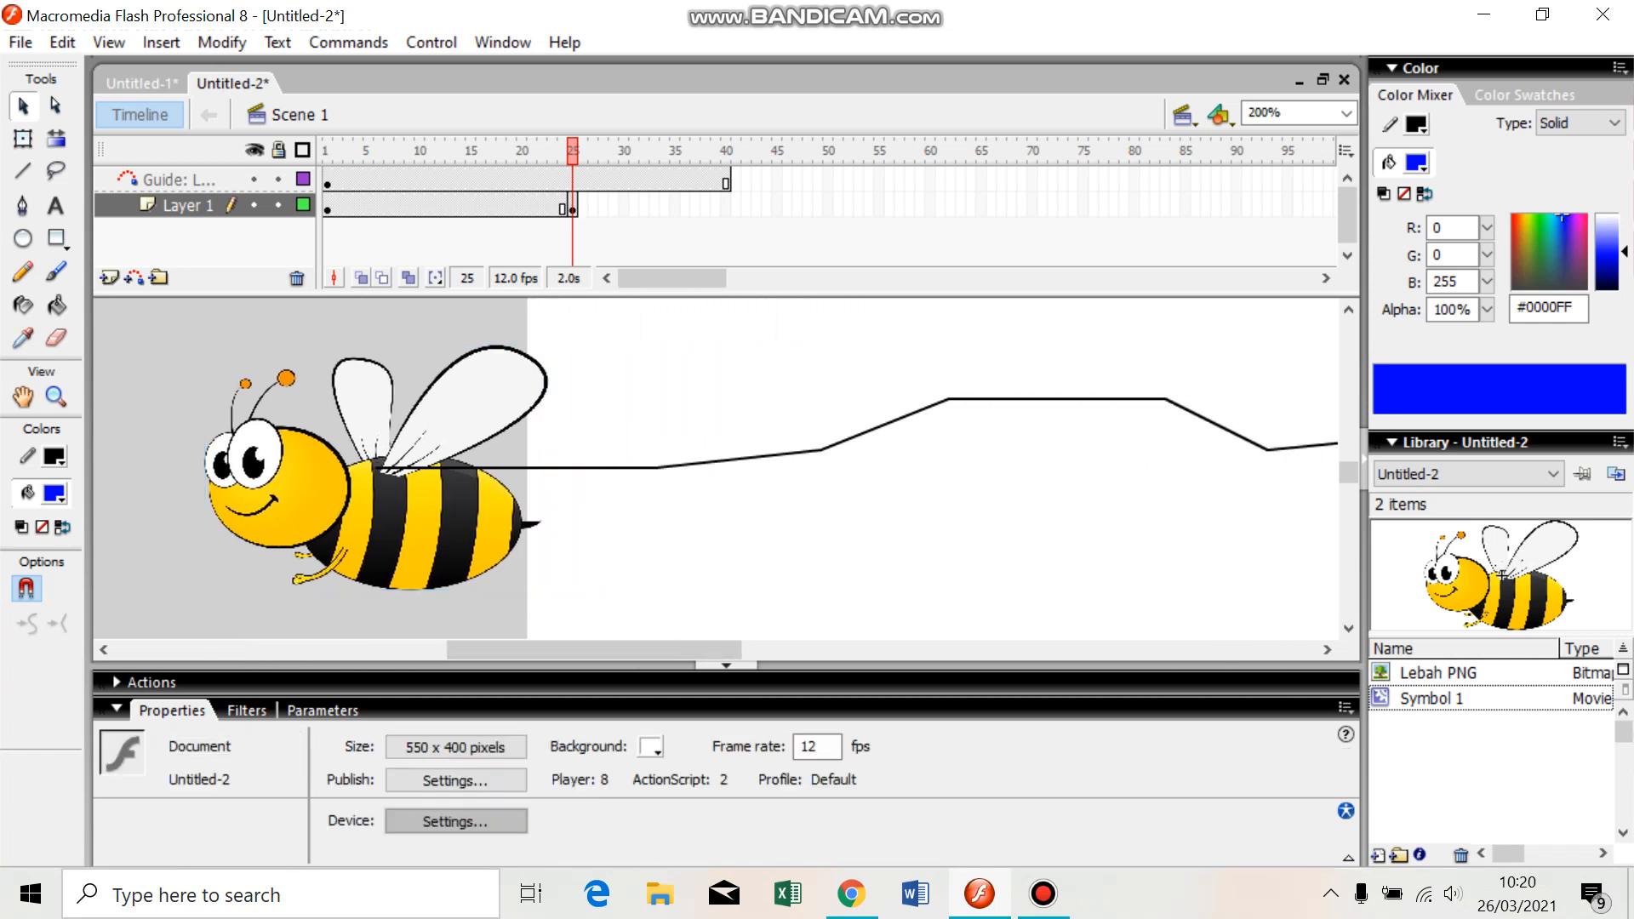
key(ctrl+minus)
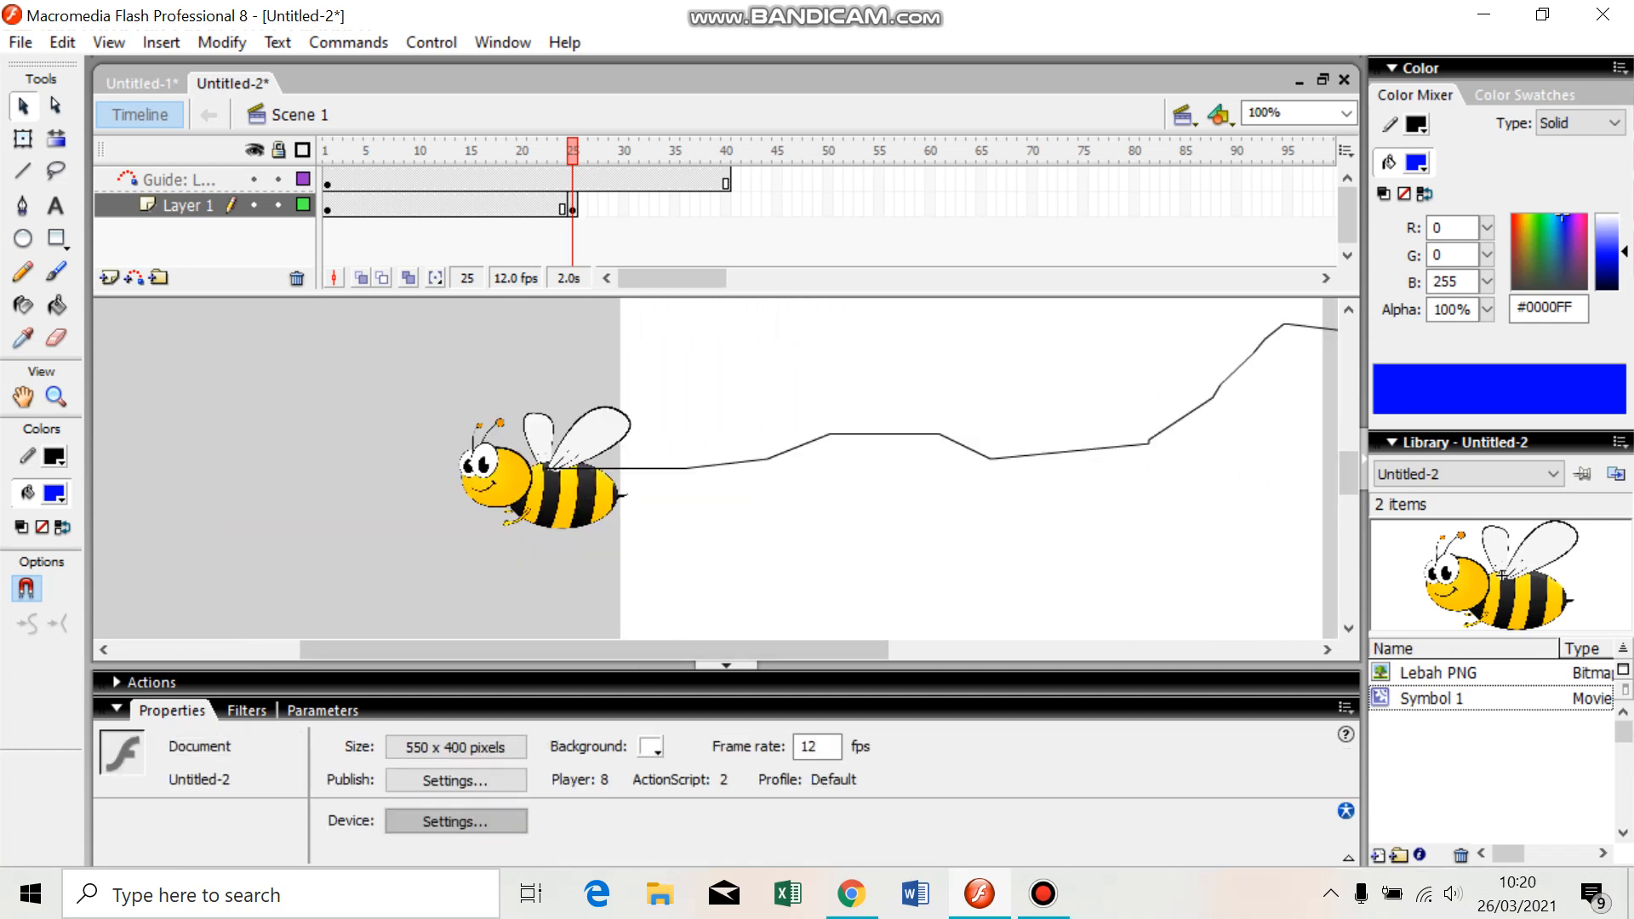
drag(594, 650, 751, 651)
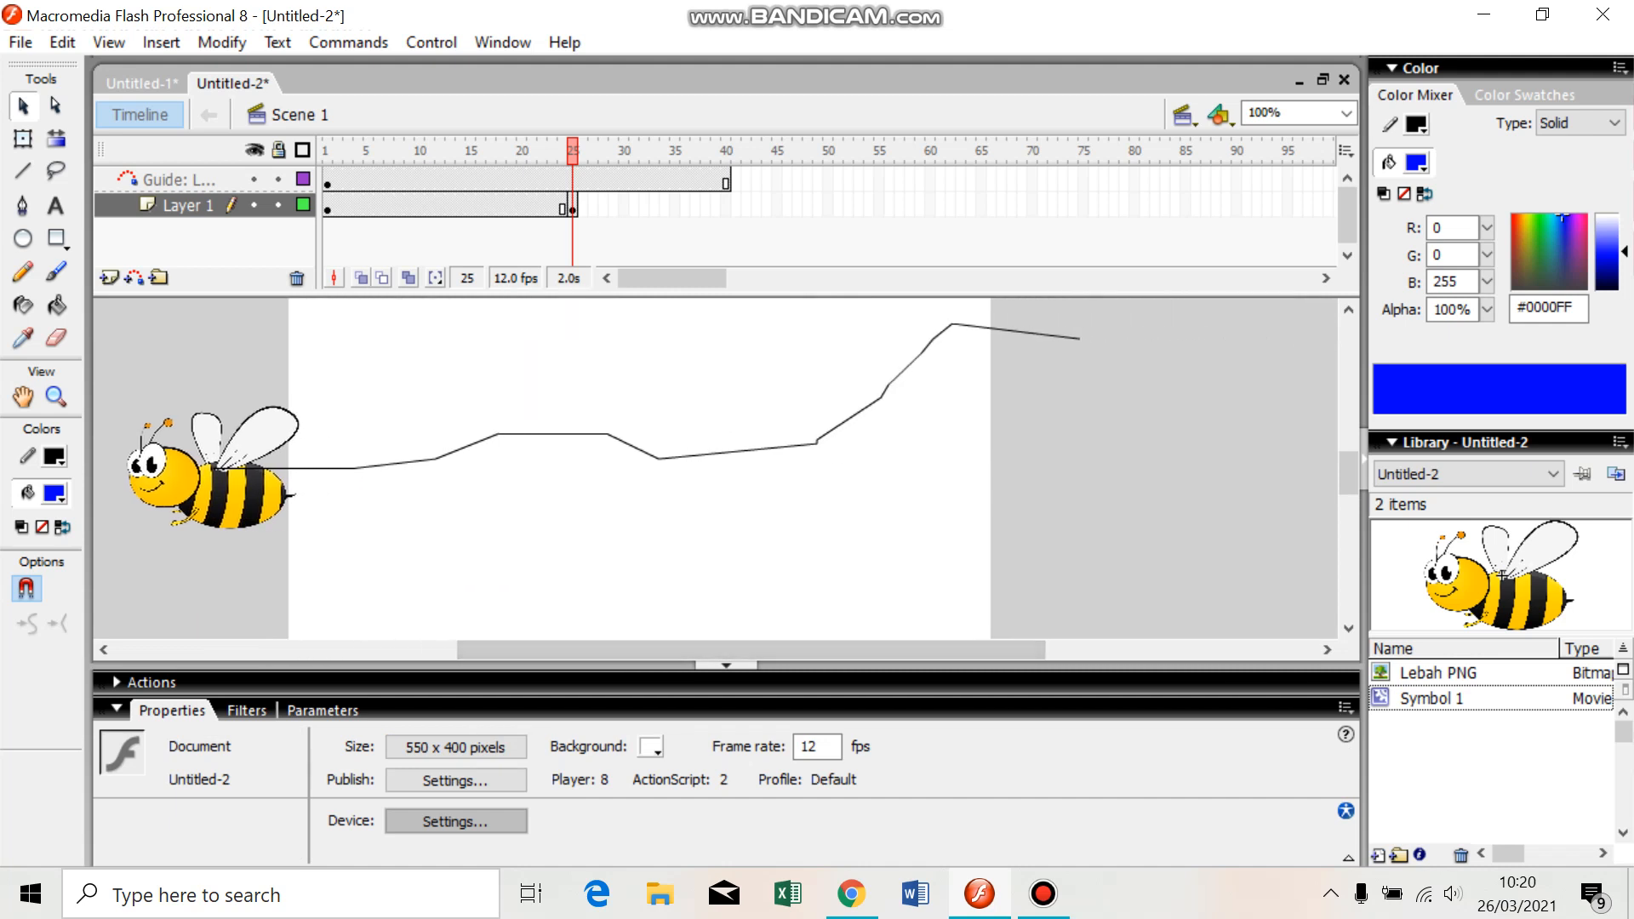
Apply a Motion tween to Layer 1 between the keyframes at frames 1 and 25
click(327, 207)
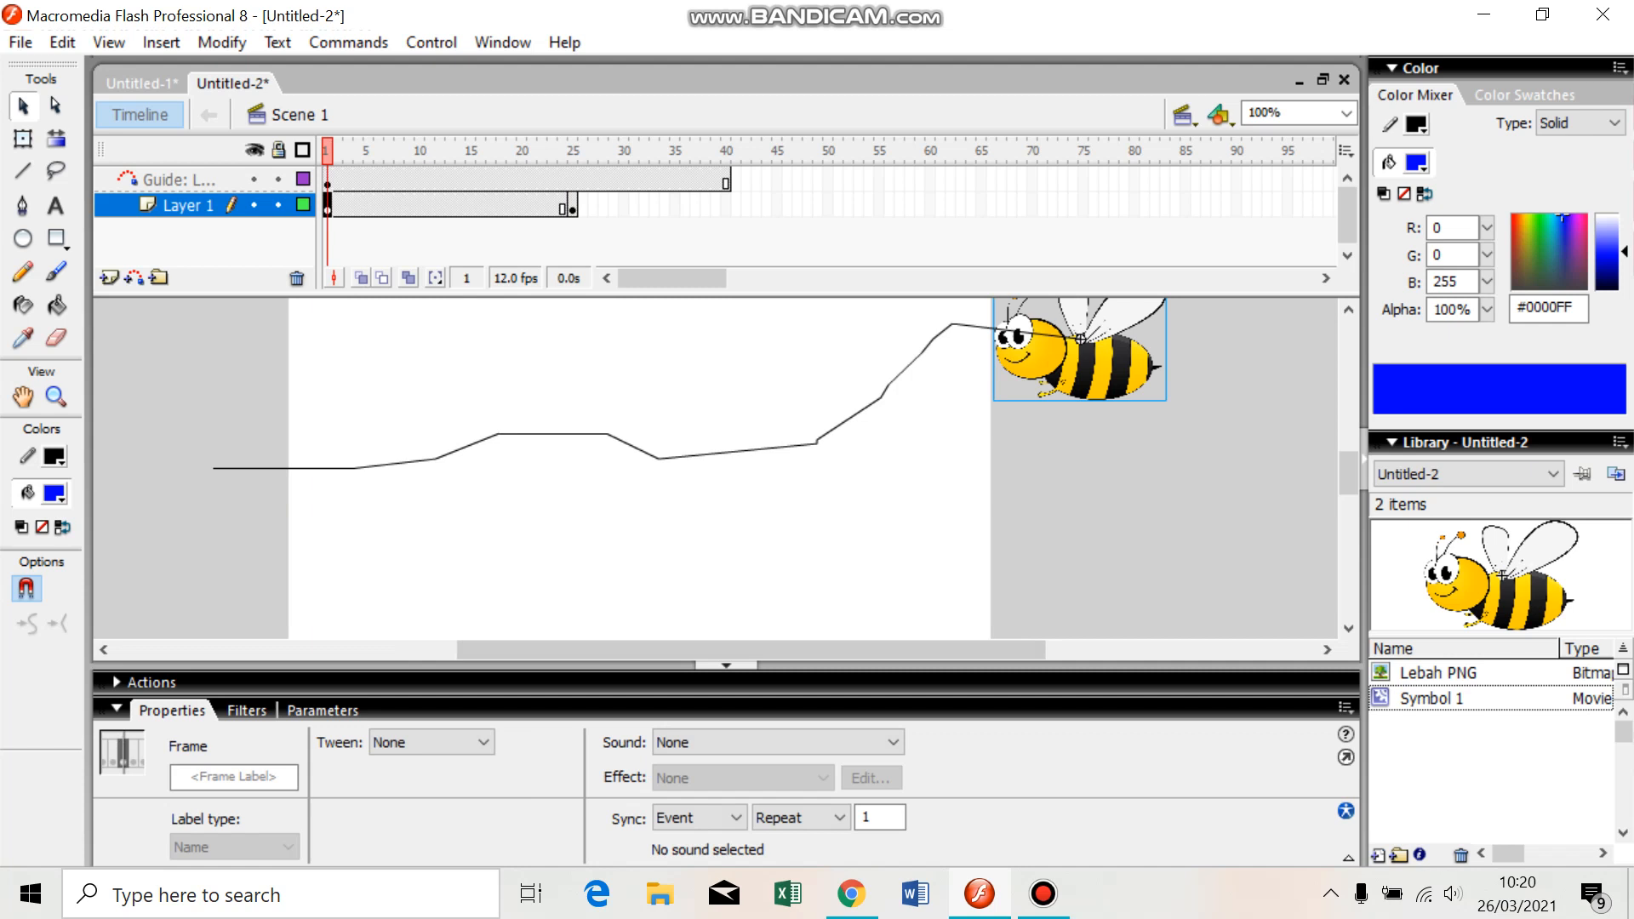
click(572, 207)
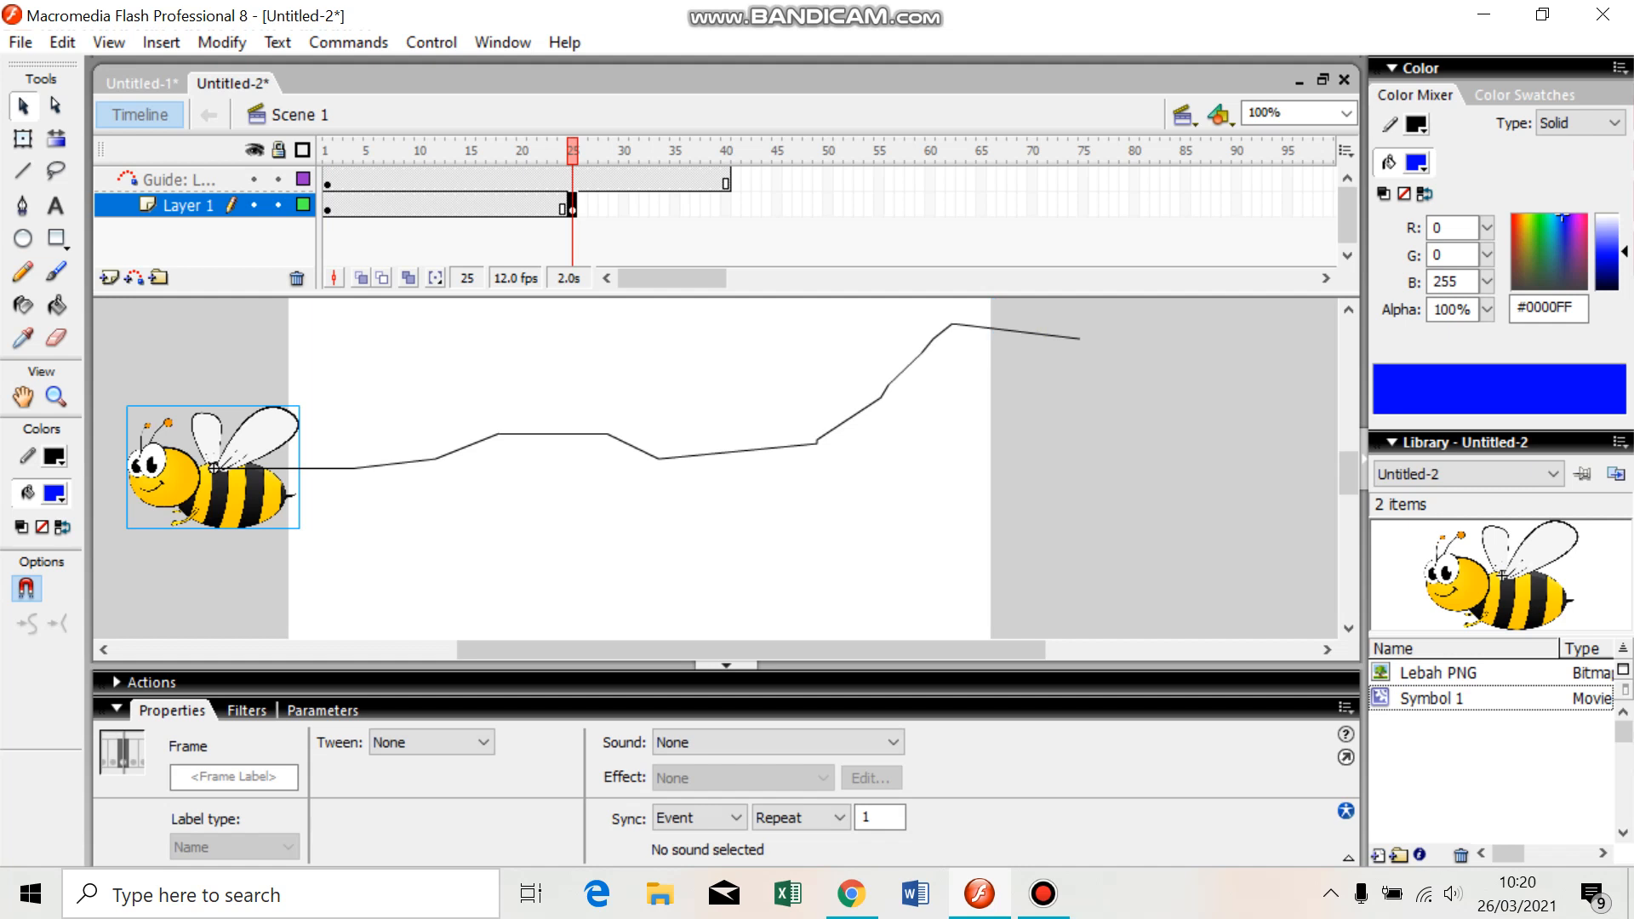
click(450, 205)
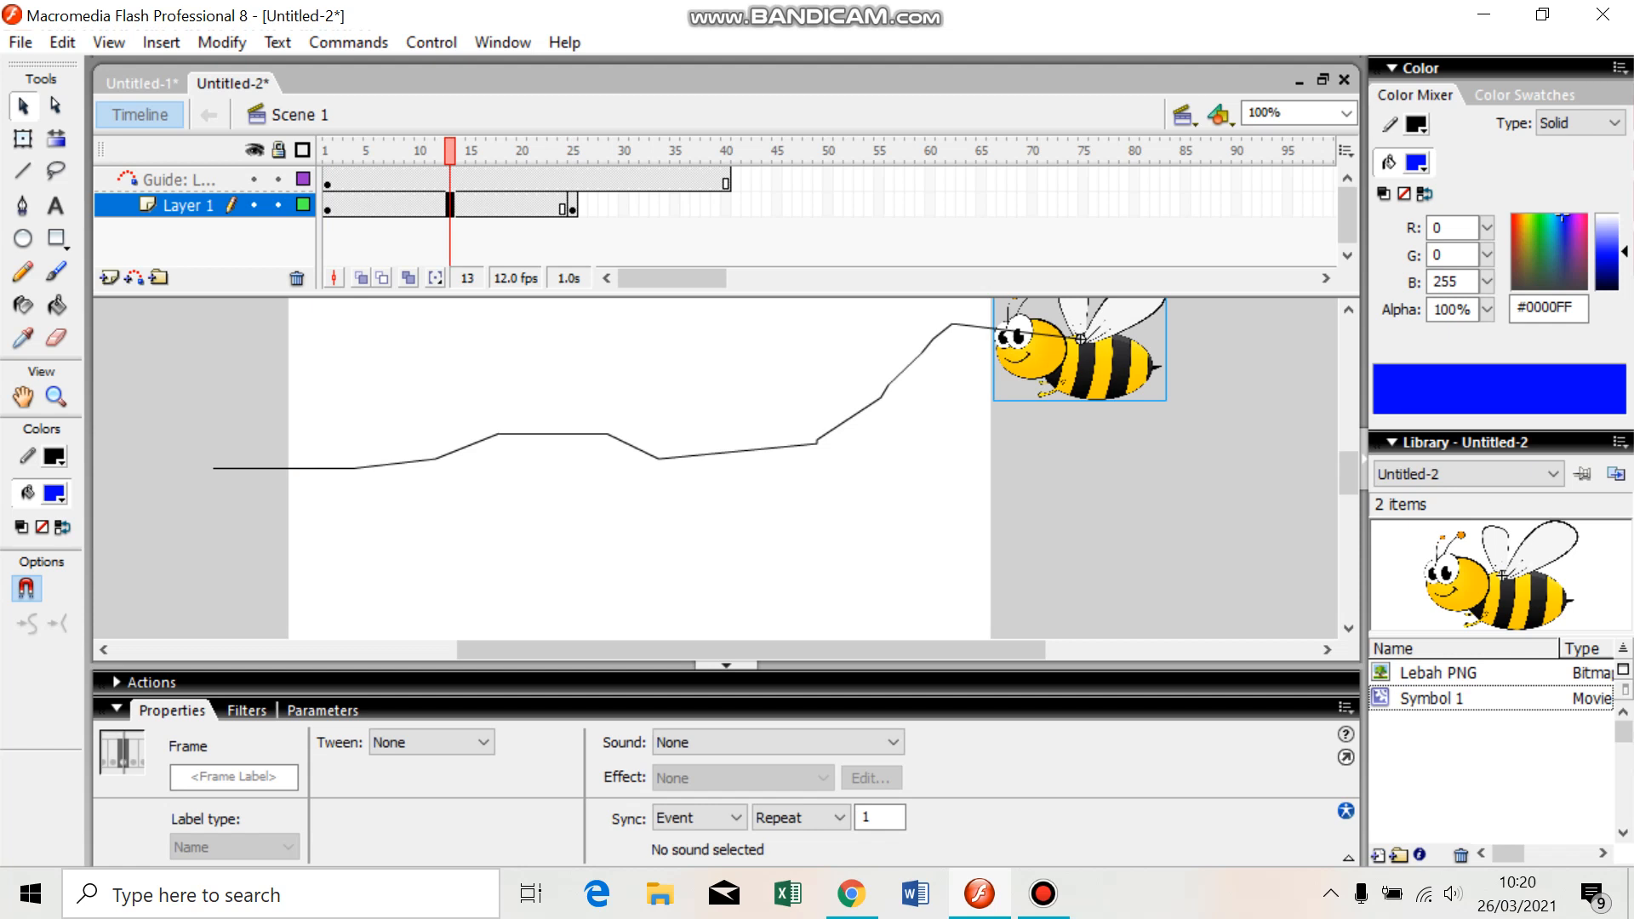
click(432, 742)
click(400, 774)
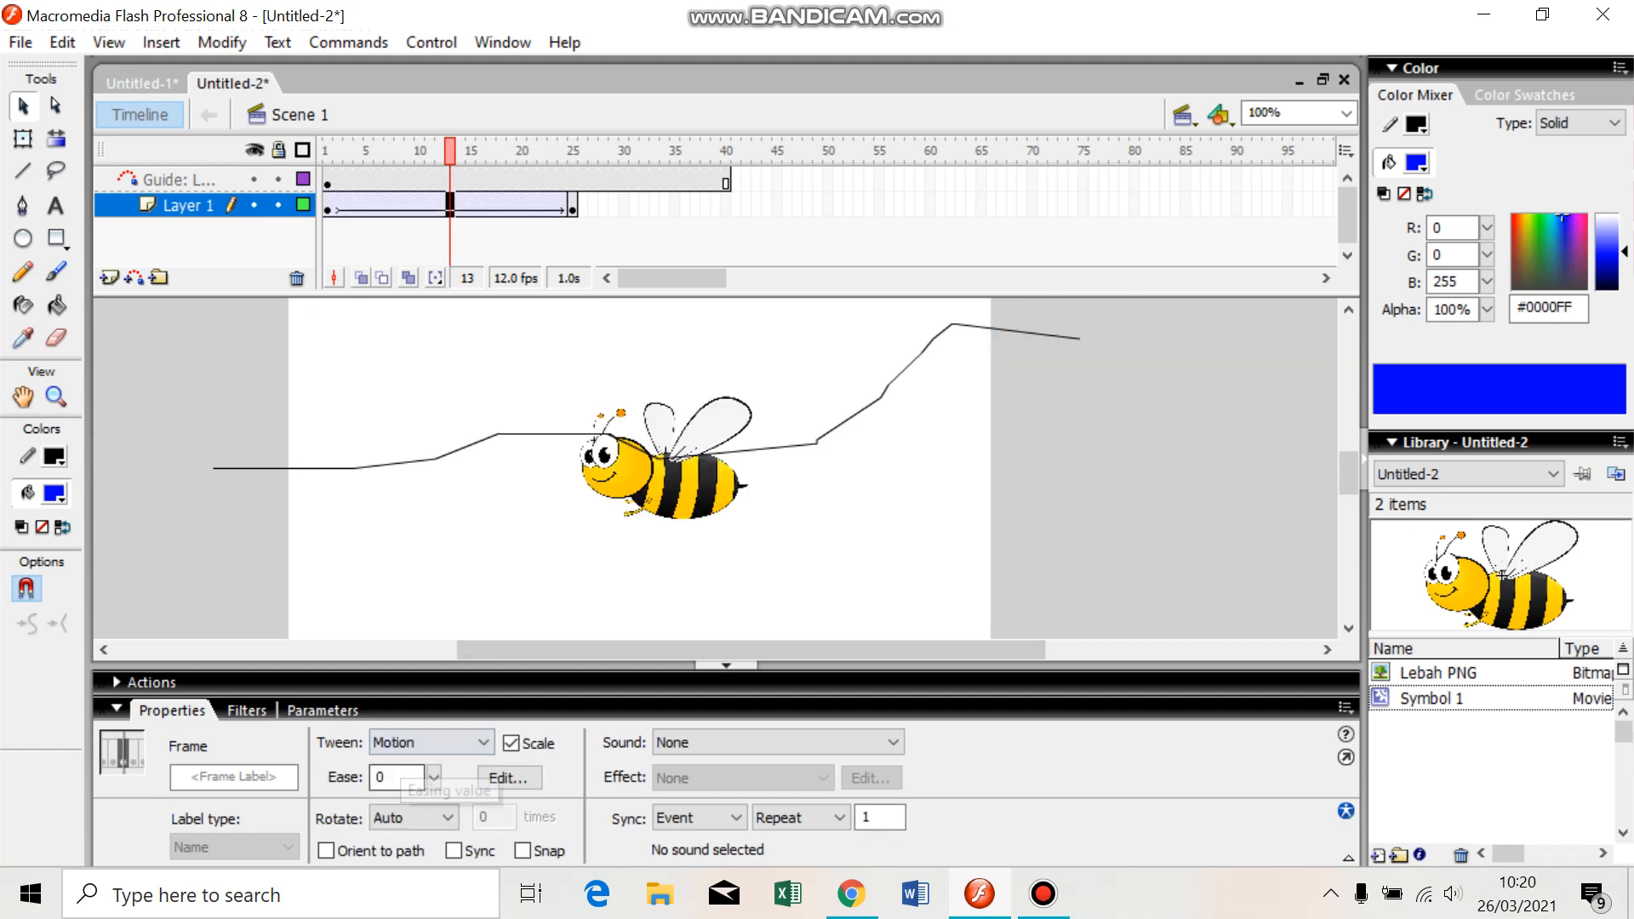
Play the bee animation on the timeline, check an intermediate frame, and test the movie in the player window
key(Return)
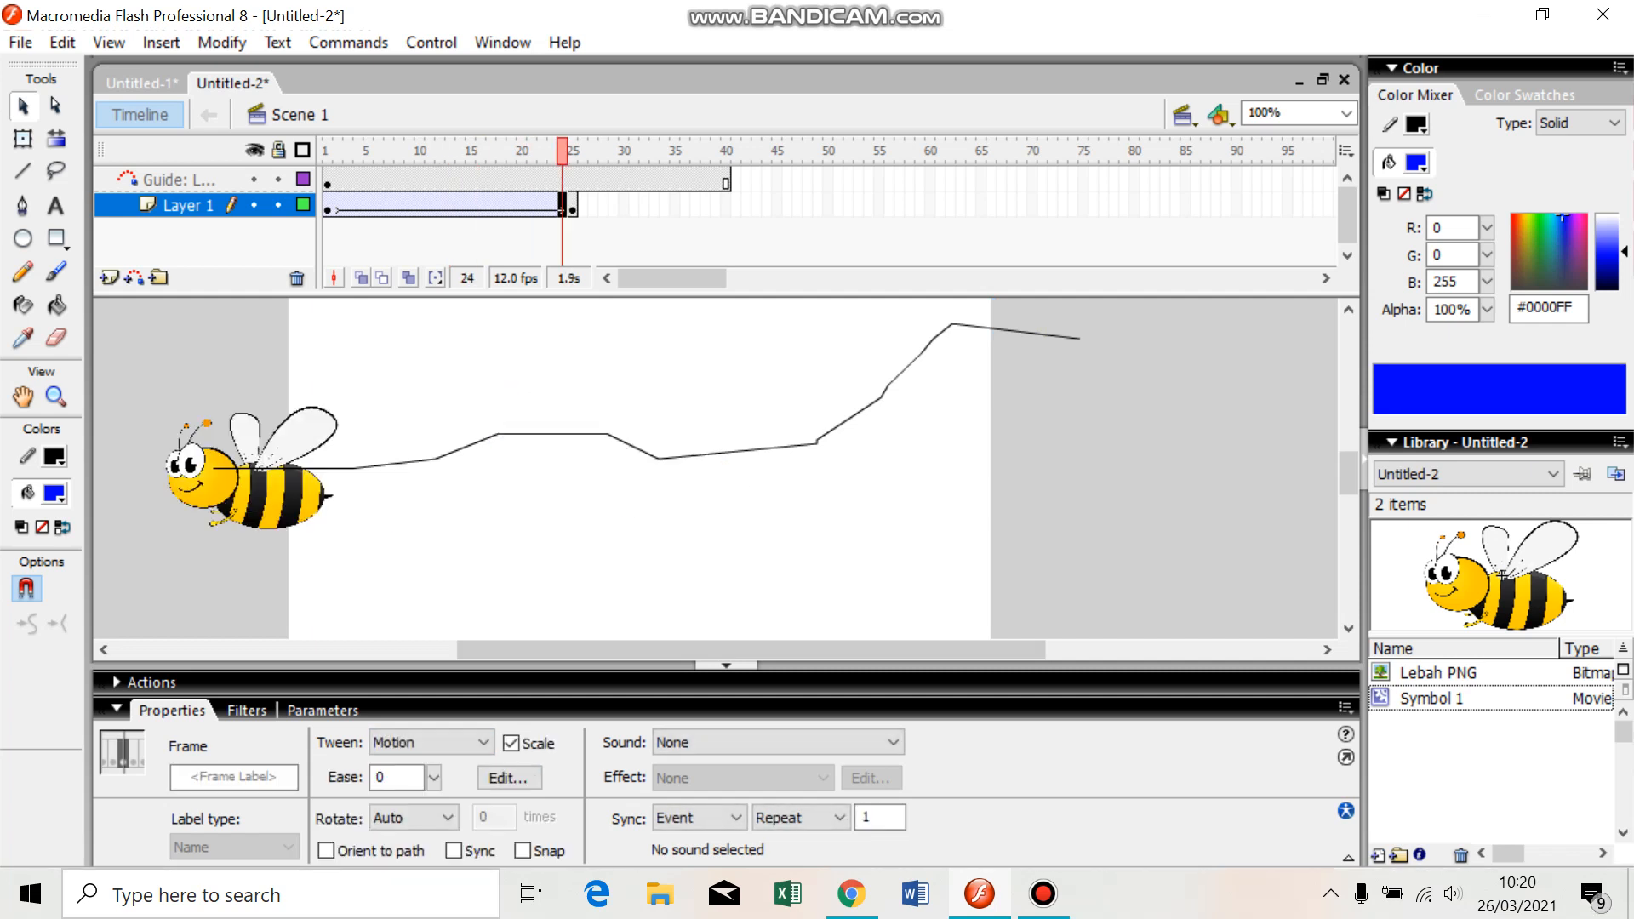
click(481, 205)
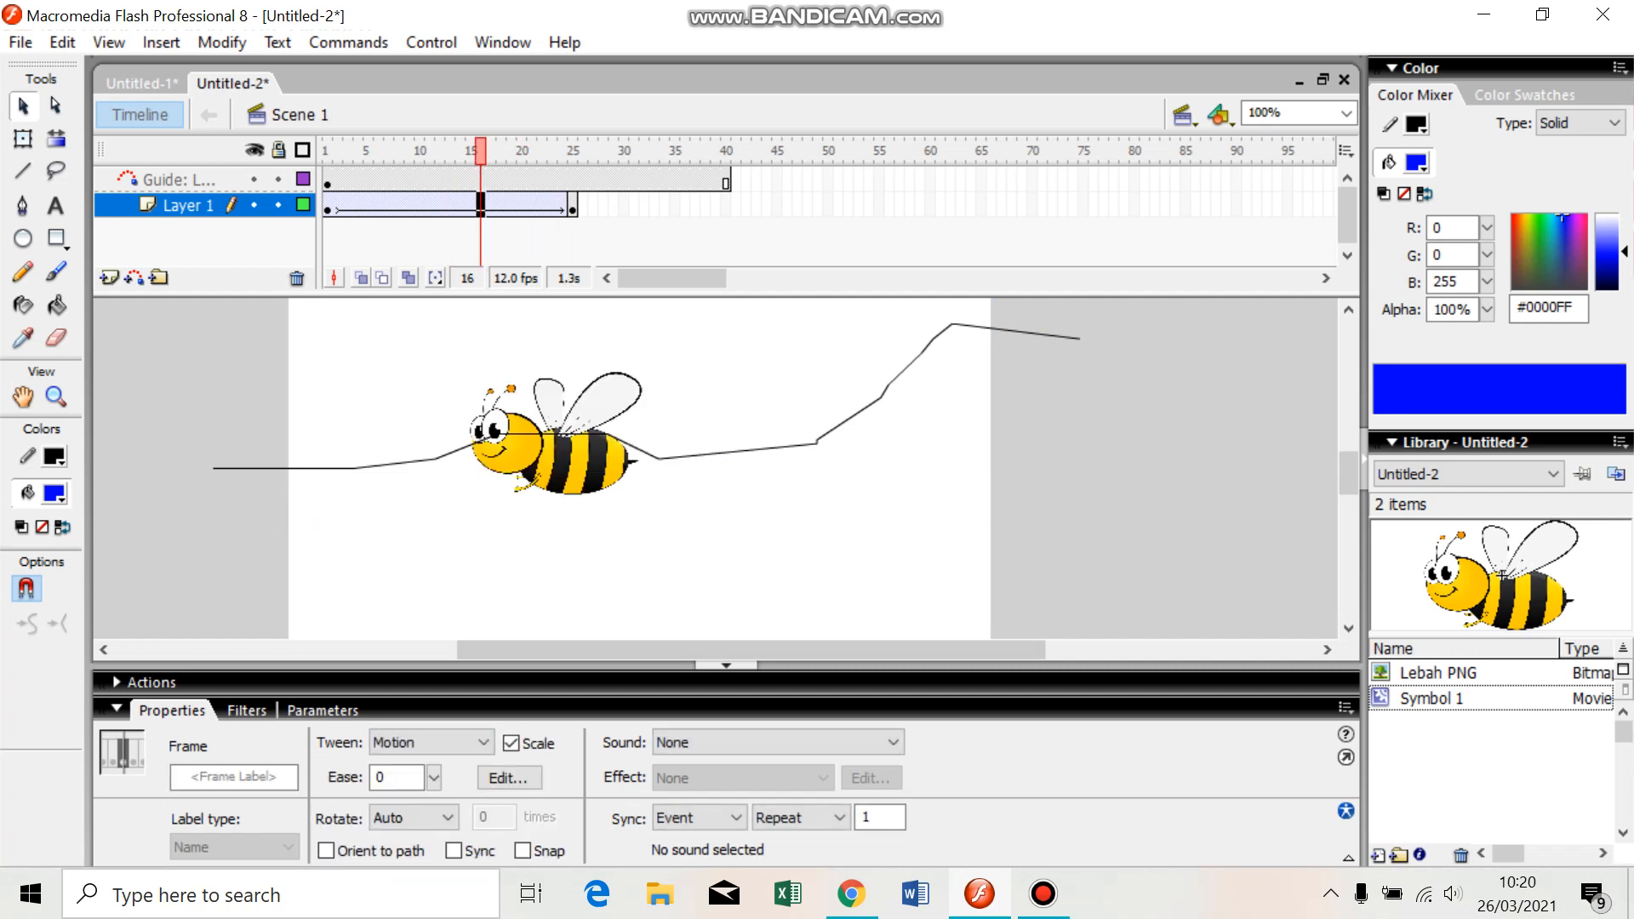
key(ctrl+Return)
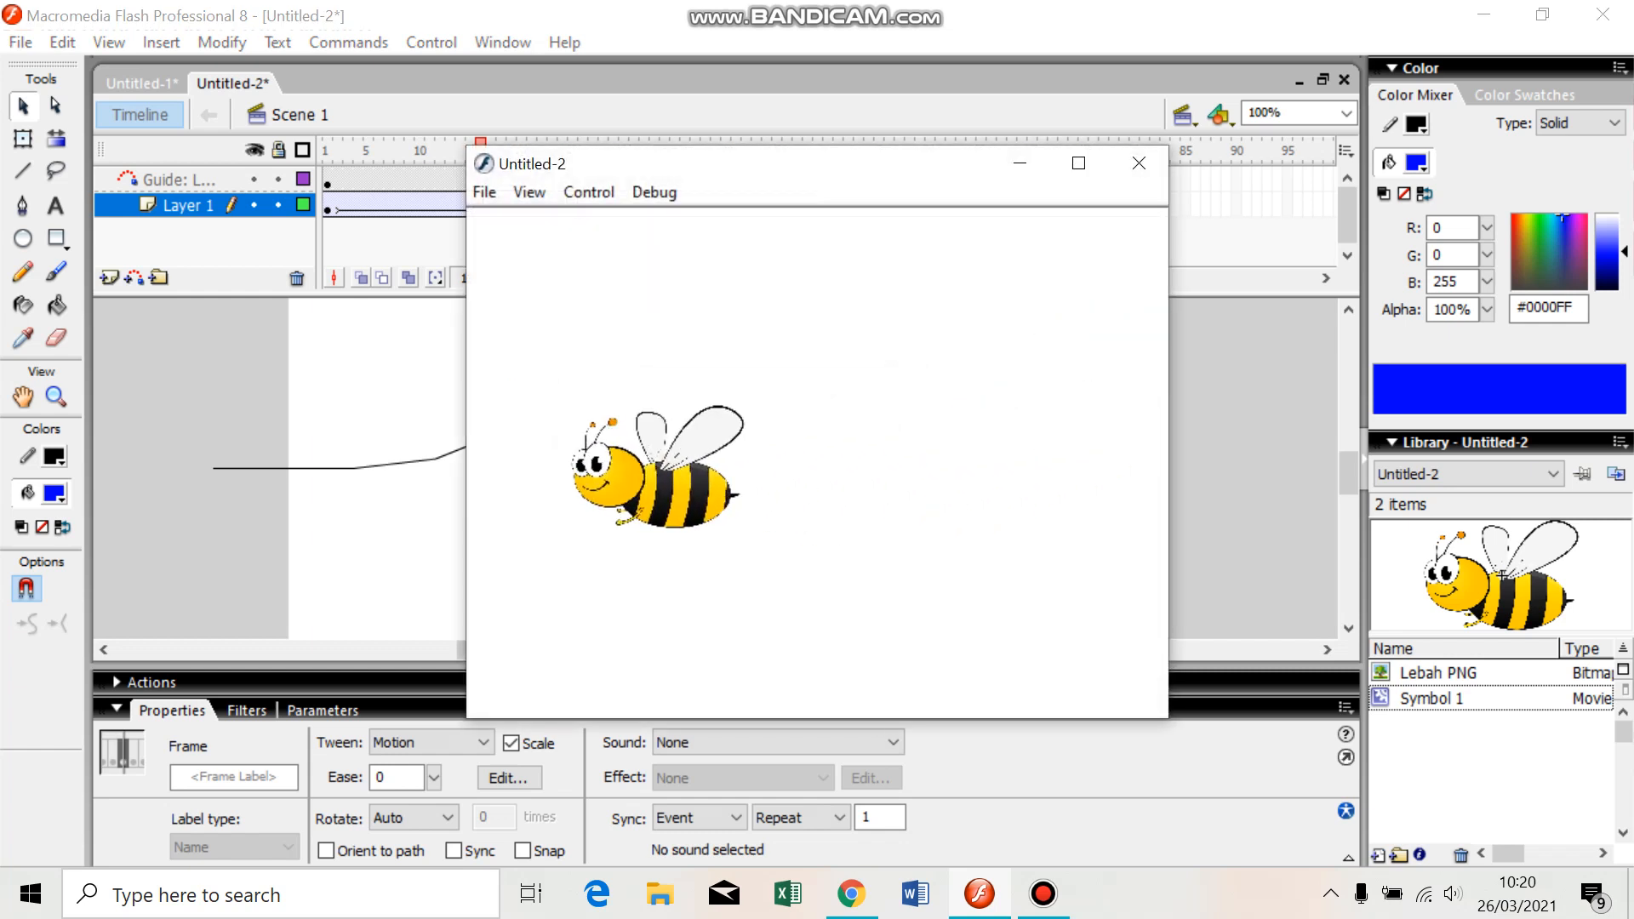